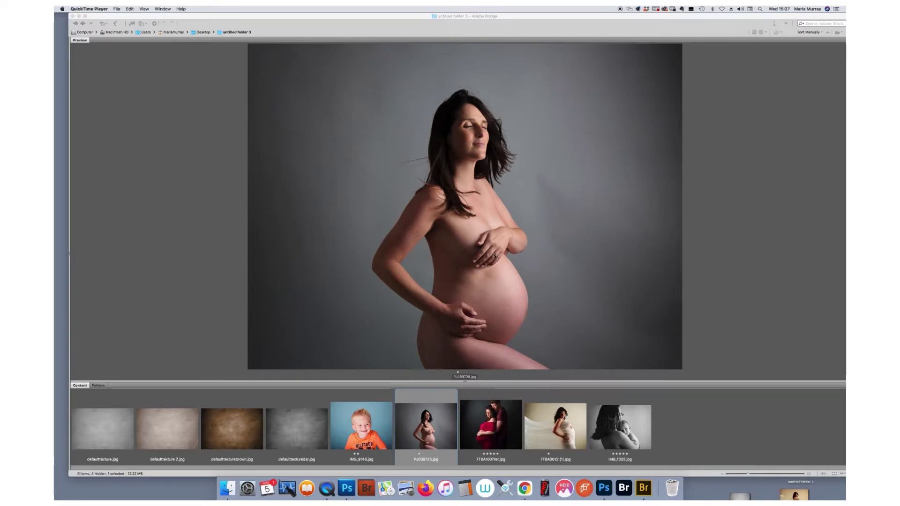
Browse the portrait and texture thumbnails in Bridge, and open defaulttexture.jpg in Photoshop.
left_click(712, 86)
key("Home")
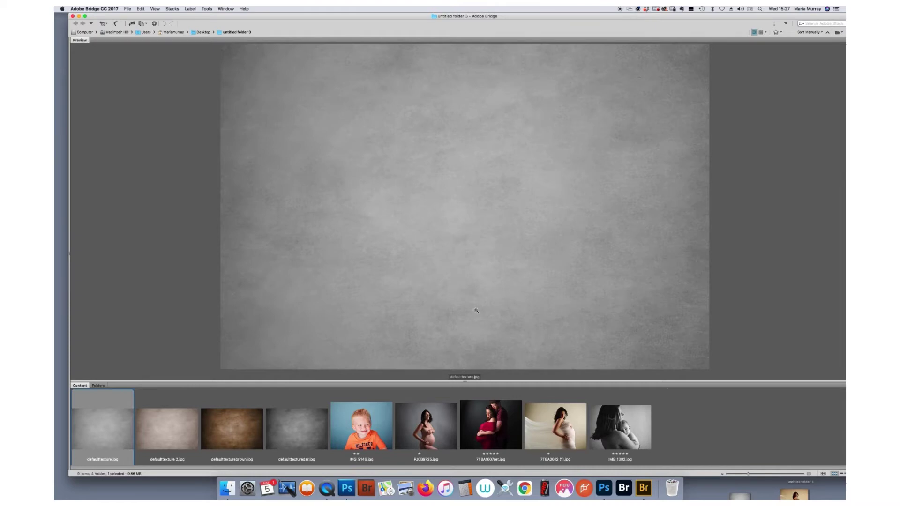
left_click(442, 422)
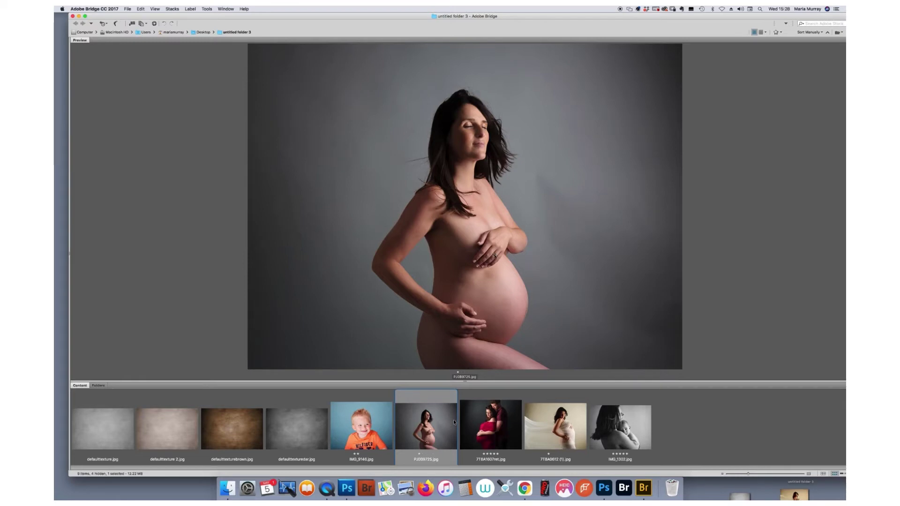
left_click(115, 422)
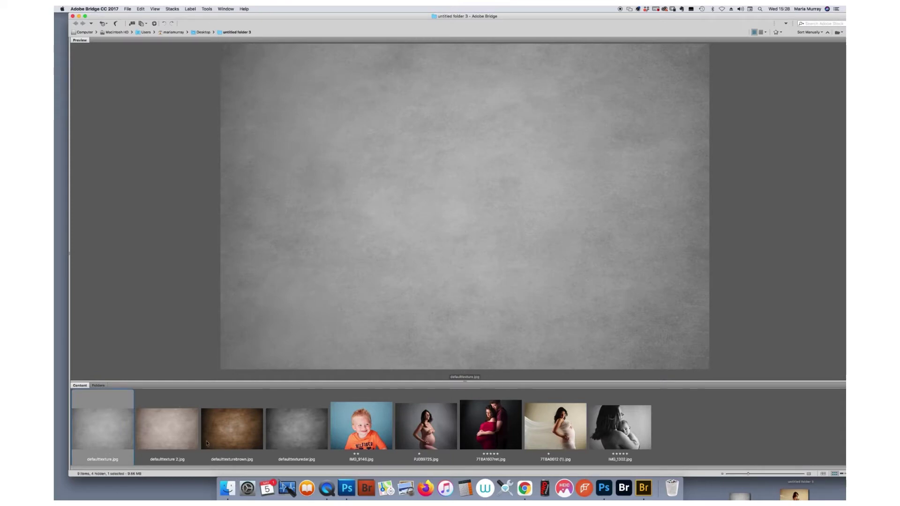
left_click_drag(123, 411, 347, 489)
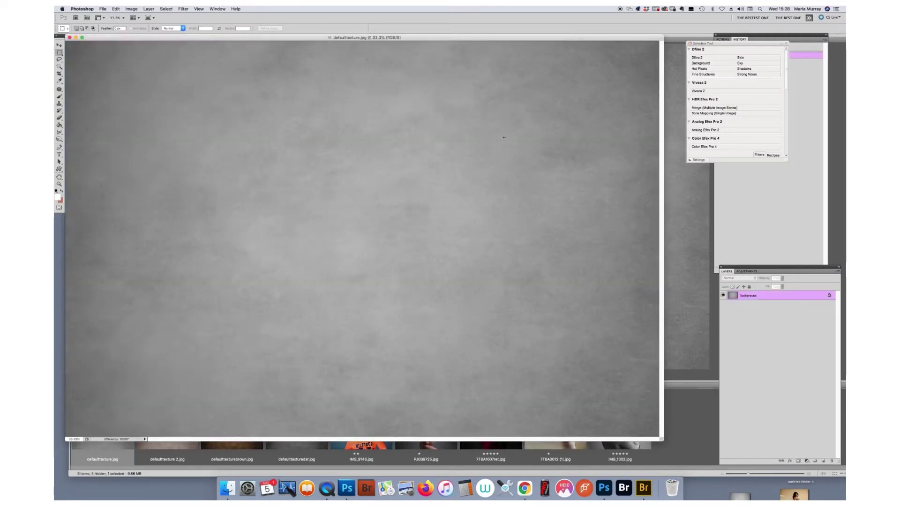
Colorize the grey texture with a Hue/Saturation adjustment, using a teal-blue hue and a saturation of 14.
left_click(131, 9)
mouse_move(177, 30)
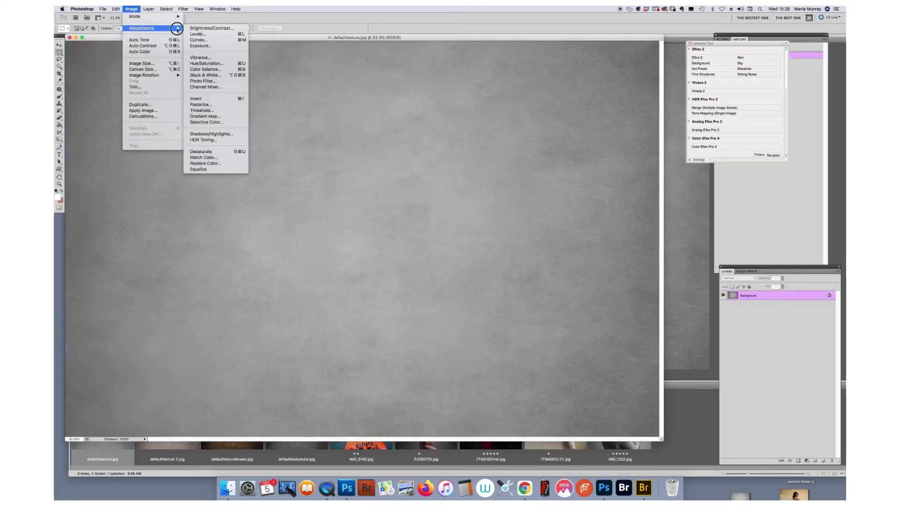
left_click(206, 64)
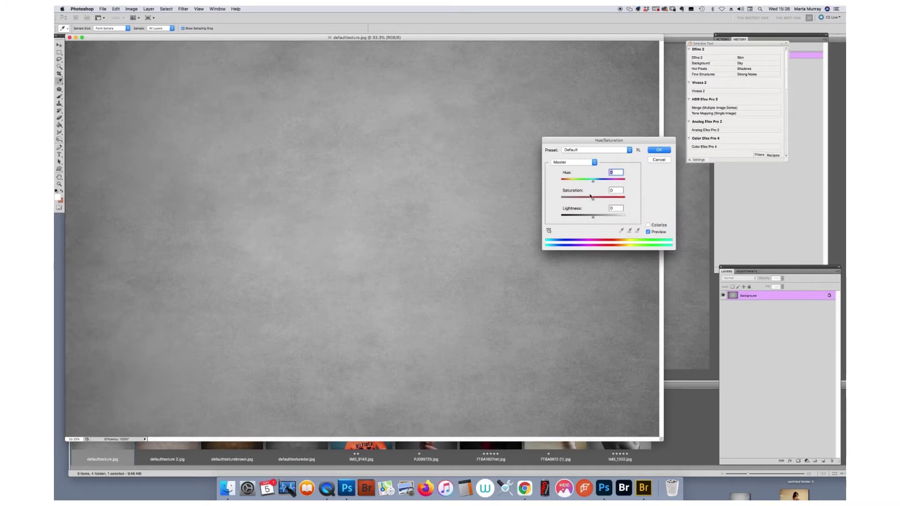
left_click(648, 225)
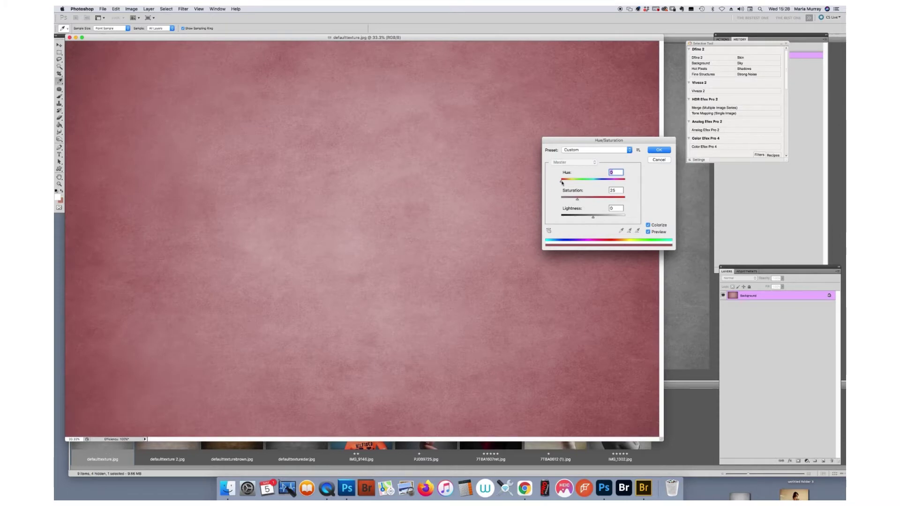
left_click_drag(562, 182, 592, 182)
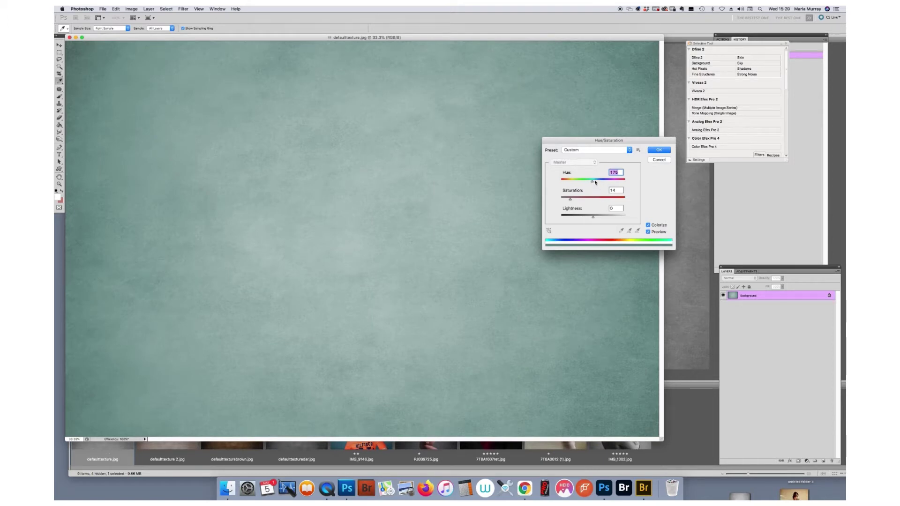
left_click_drag(592, 182, 594, 182)
left_click(655, 152)
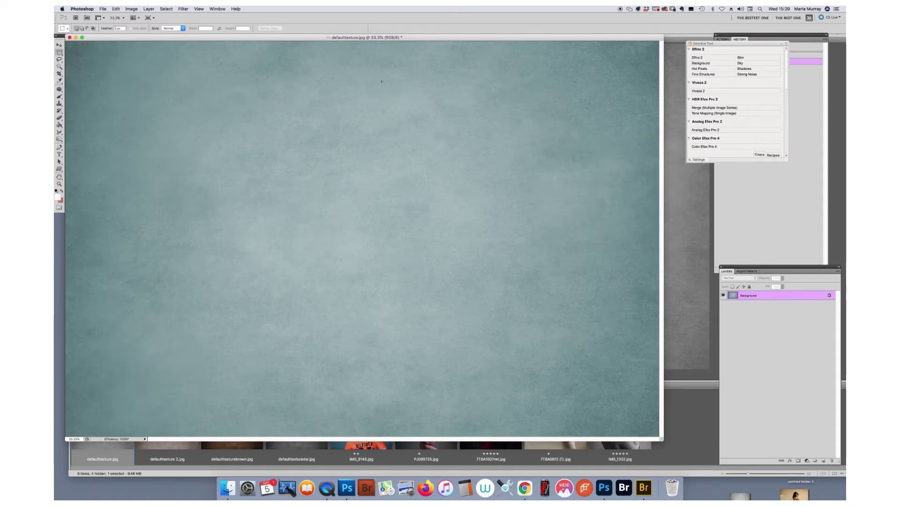
Save the tinted texture as a new JPEG named defaulttextureblue.jpg in the same folder, at maximum quality 12.
left_click(116, 9)
left_click(125, 104)
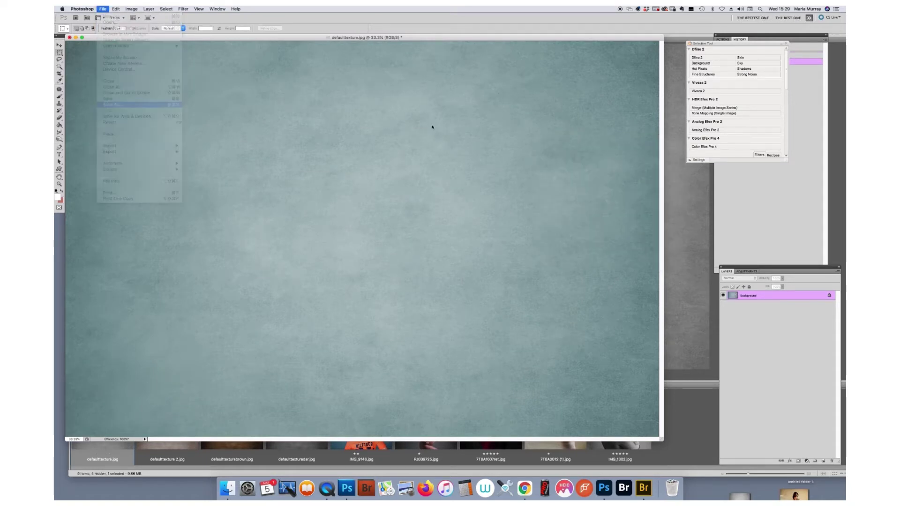
key("super+shift+s")
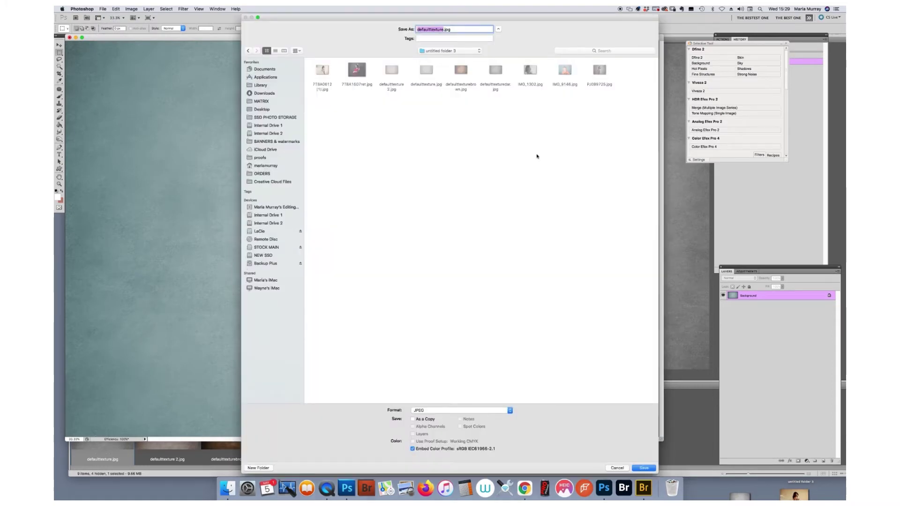
key("Right")
type("blue")
left_click(468, 147)
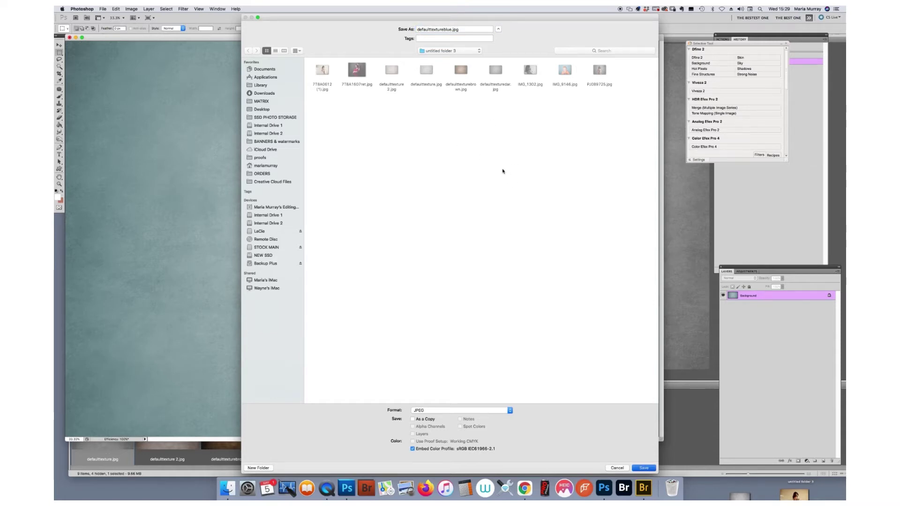
key("Return")
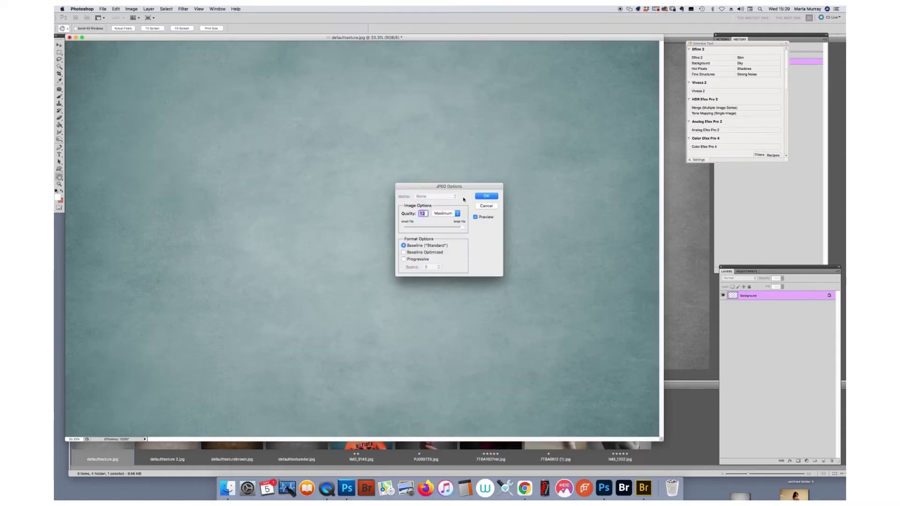
left_click(488, 197)
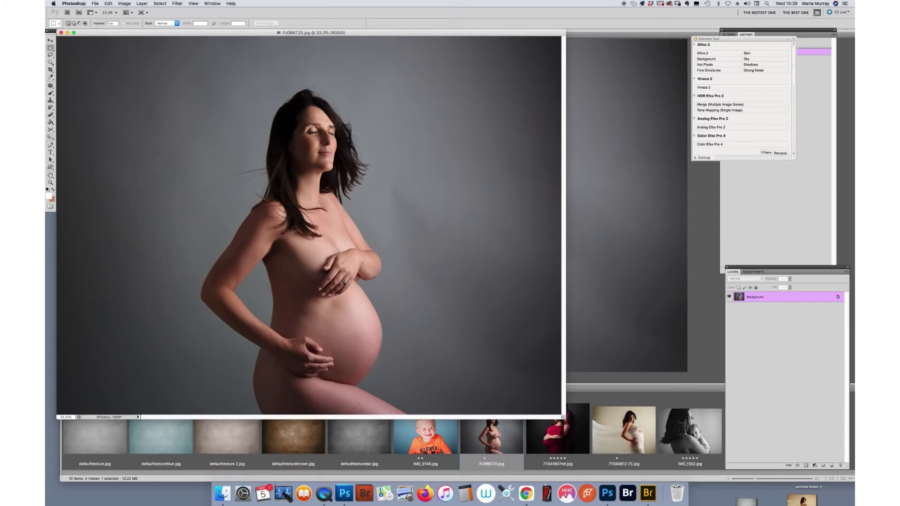
Enlarge the portrait's window, try a Hue/Saturation adjustment layer with strongly boosted saturation, and delete that layer.
left_click_drag(563, 417, 744, 469)
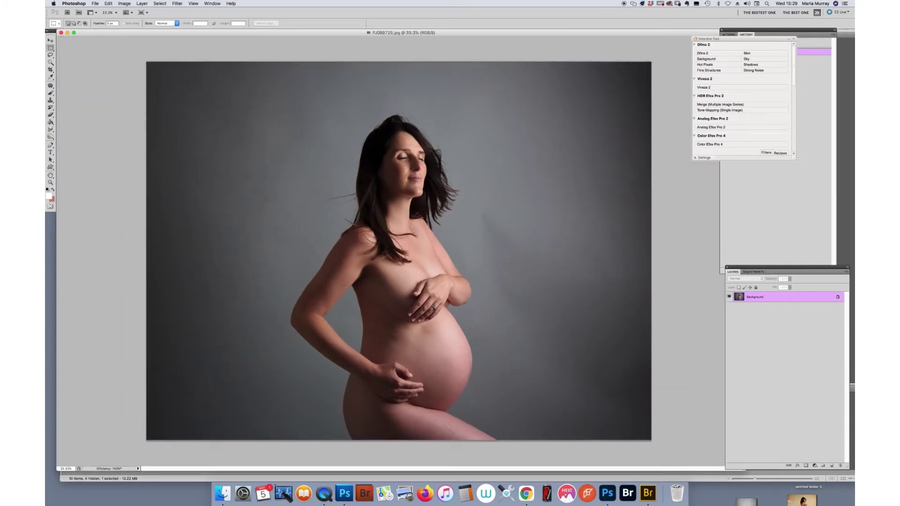
left_click(815, 466)
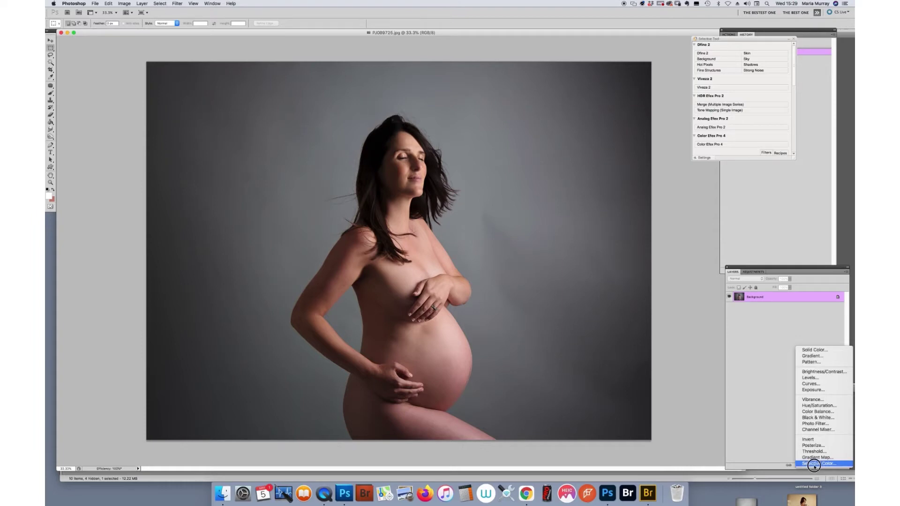
left_click(824, 405)
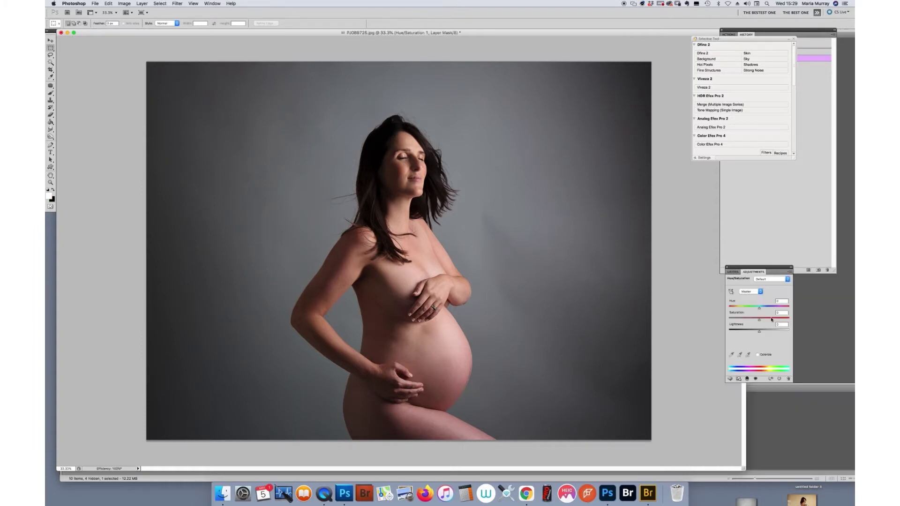
left_click(778, 319)
left_click_drag(779, 321, 783, 321)
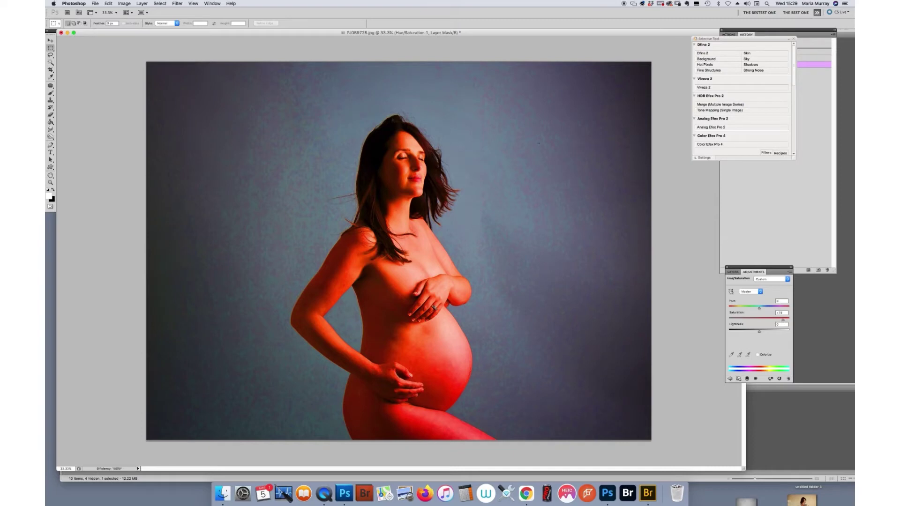
left_click(733, 272)
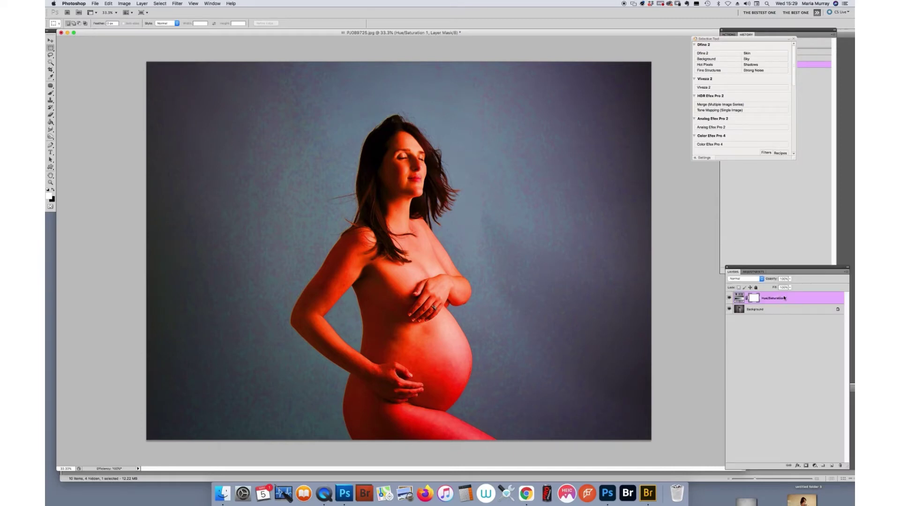
left_click_drag(825, 299, 840, 467)
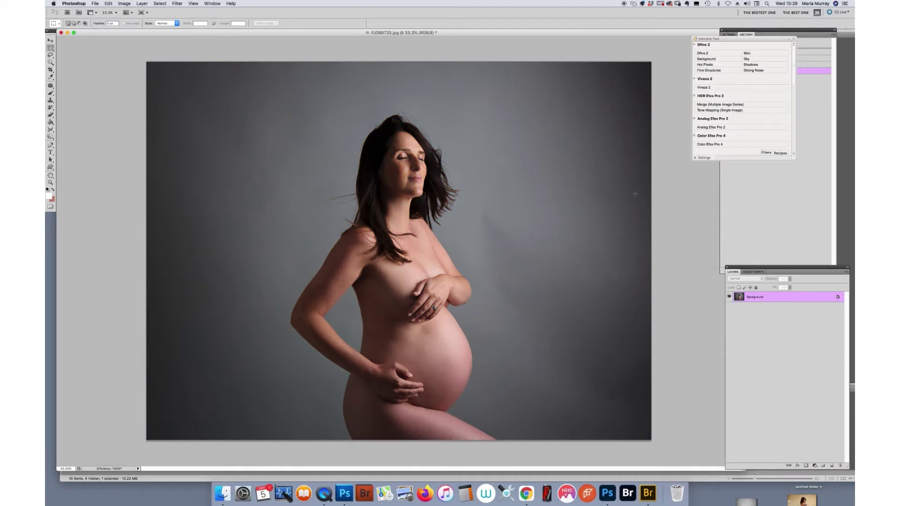
Remove the crease and dark marks from the grey backdrop beside the woman by patching them with clean backdrop areas.
left_click(51, 85)
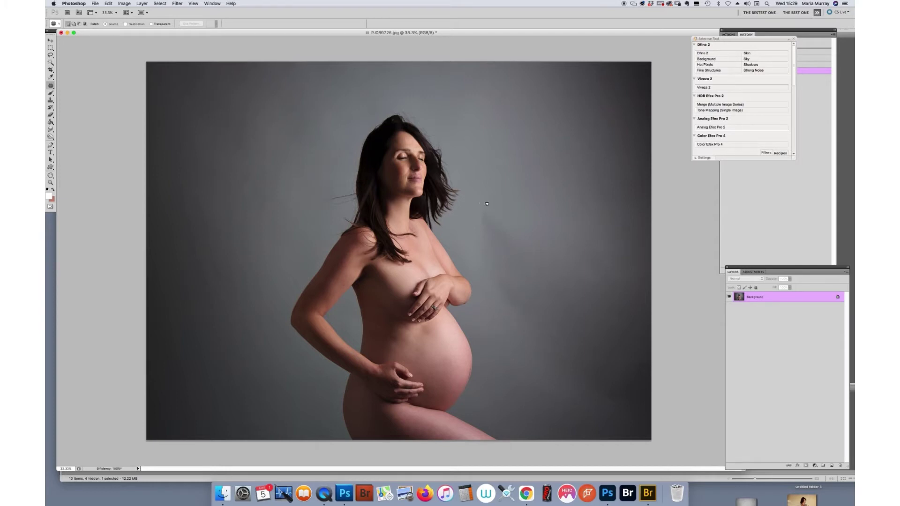
mouse_move(487, 204)
left_mouse_down()
mouse_move(474, 257)
mouse_move(490, 199)
mouse_move(513, 197)
mouse_move(534, 175)
left_mouse_up()
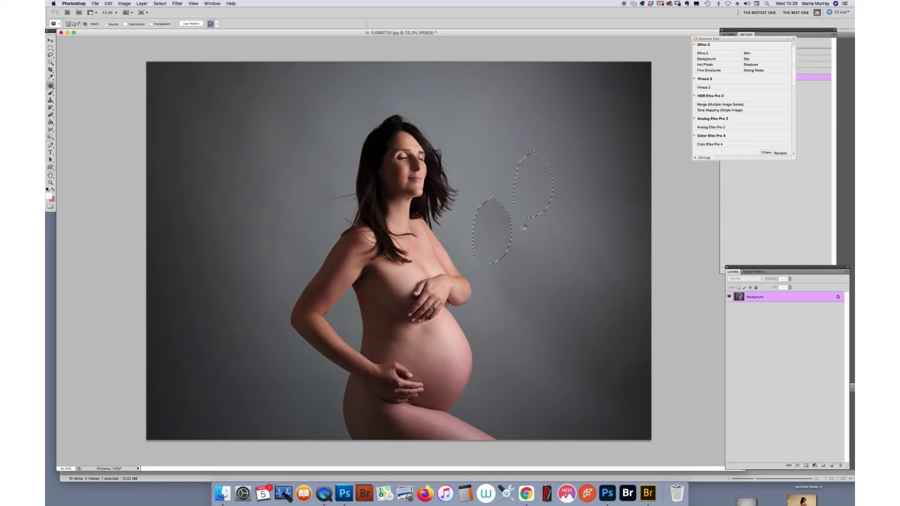
key("super+d")
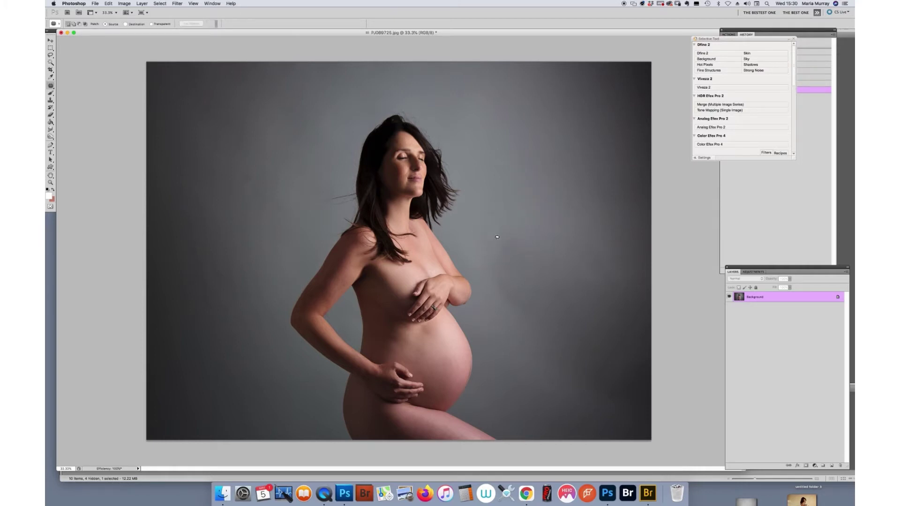
mouse_move(497, 237)
left_mouse_down()
mouse_move(495, 296)
mouse_move(540, 302)
left_mouse_up()
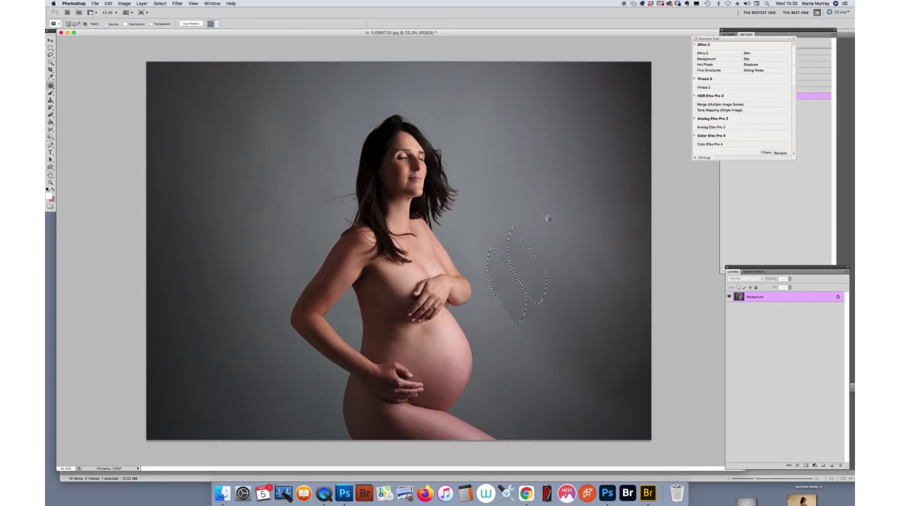
left_click_drag(548, 218, 546, 216)
key("super+d")
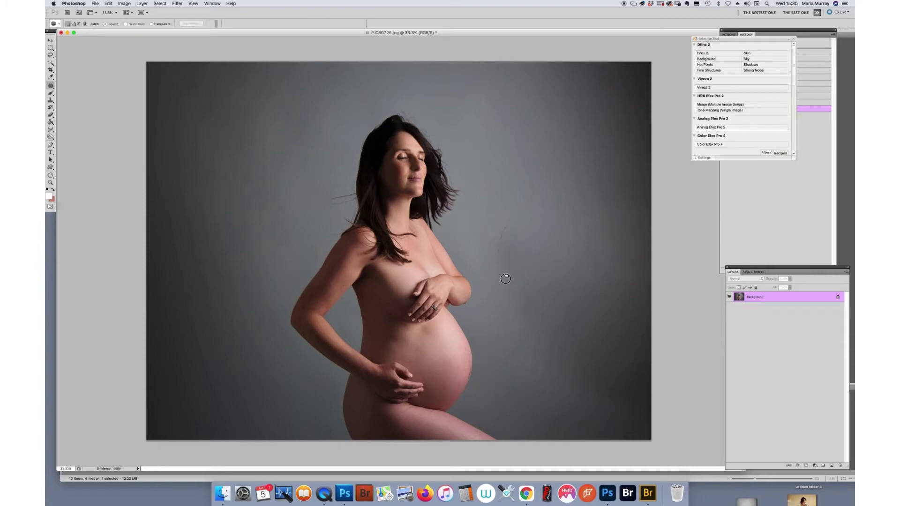
key("super+shift+d")
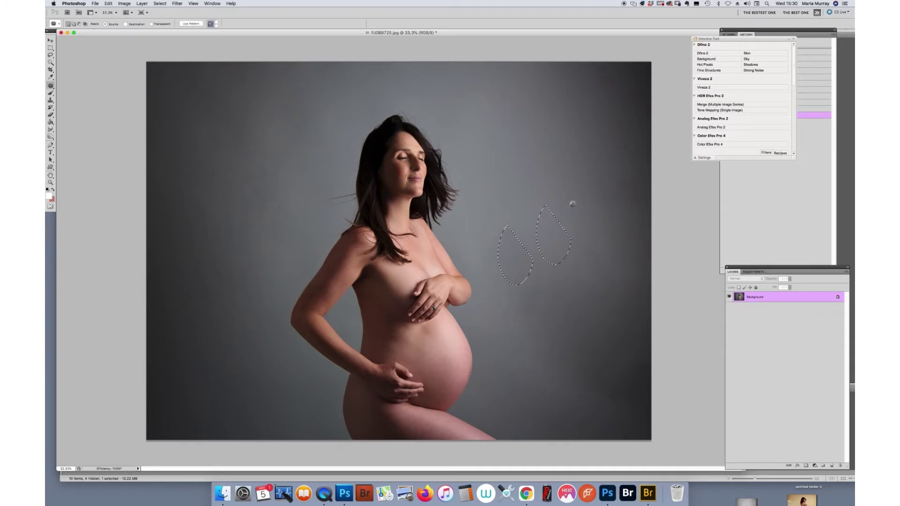
key("super+d")
left_click(50, 182)
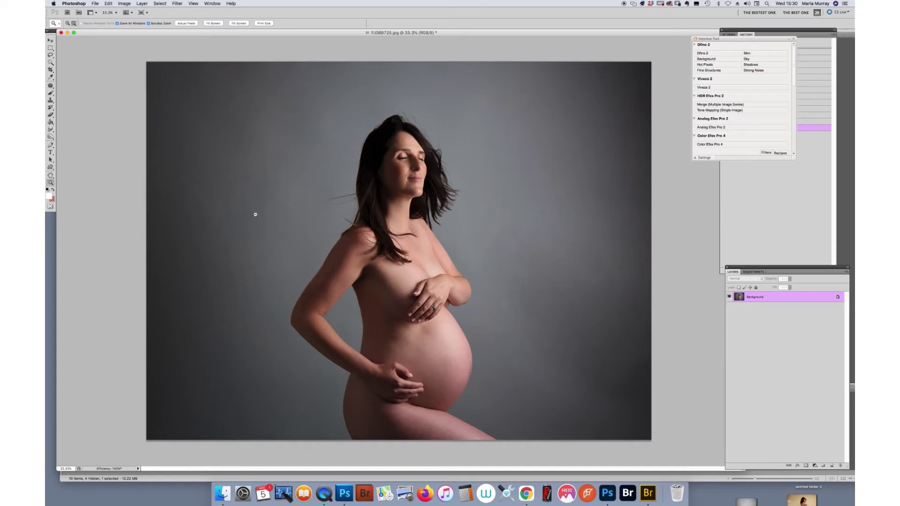
left_click_drag(517, 253, 558, 277)
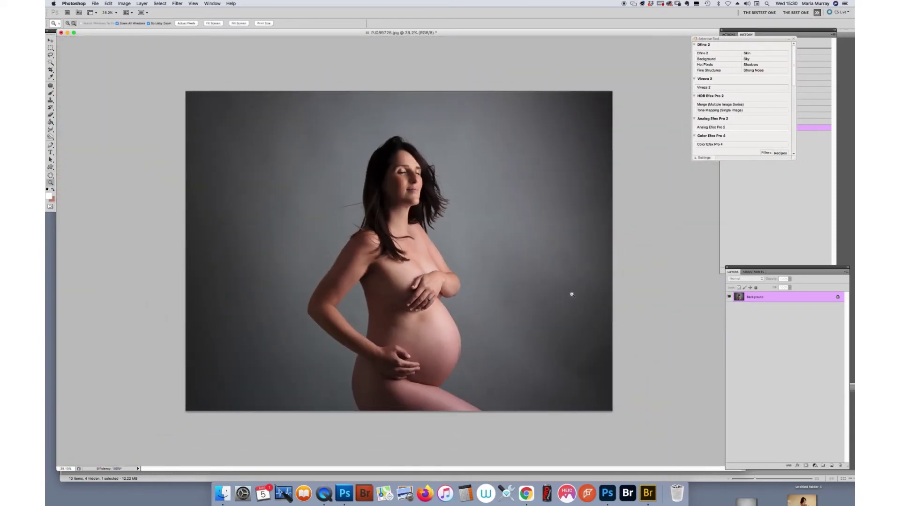
left_click_drag(559, 202, 565, 211)
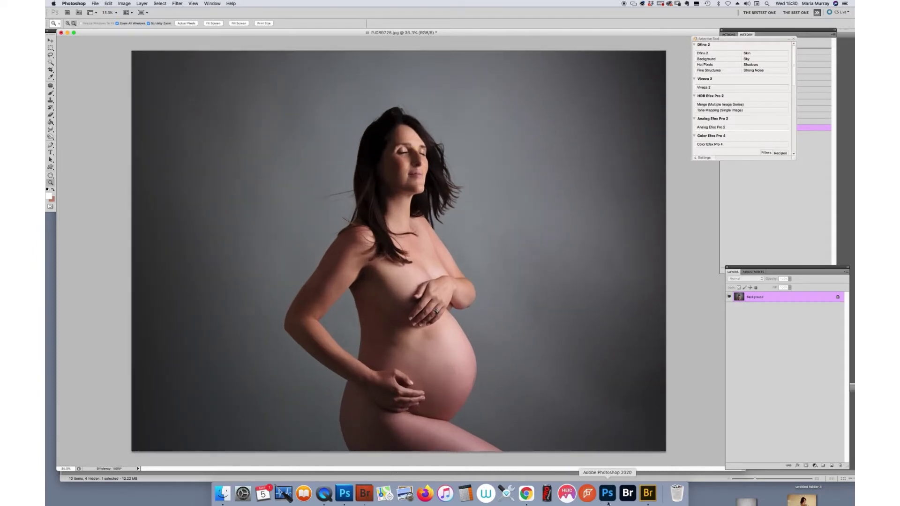
Open the dark grey texture defaulttexturedar.jpg from Bridge in Photoshop and copy it into the portrait as a new layer.
left_click(648, 493)
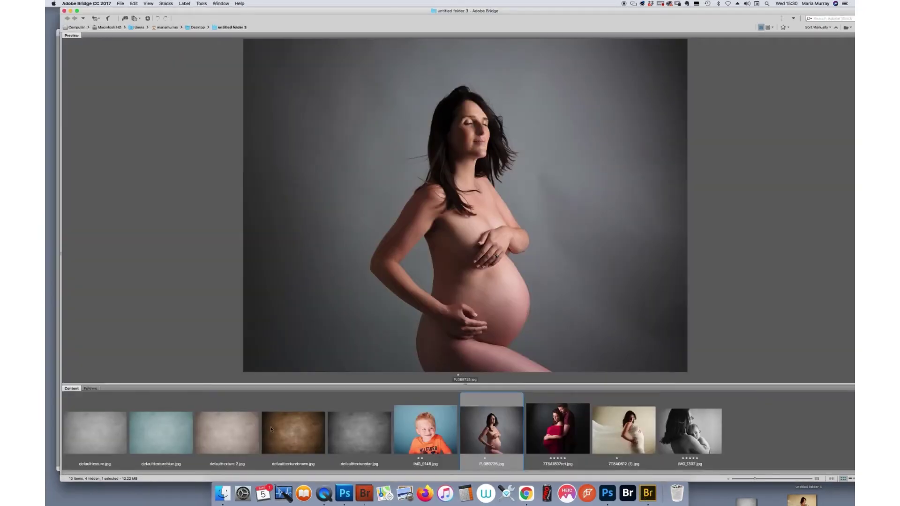
left_click(360, 421)
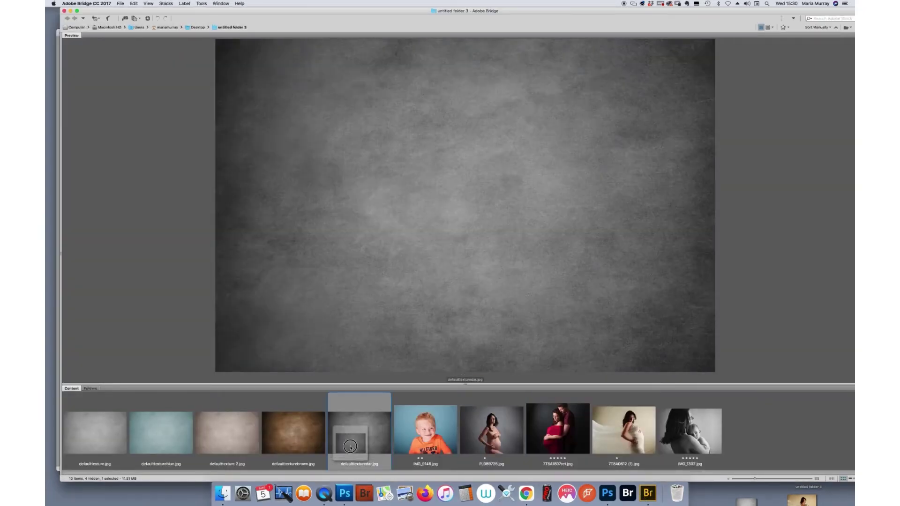
left_click(344, 493)
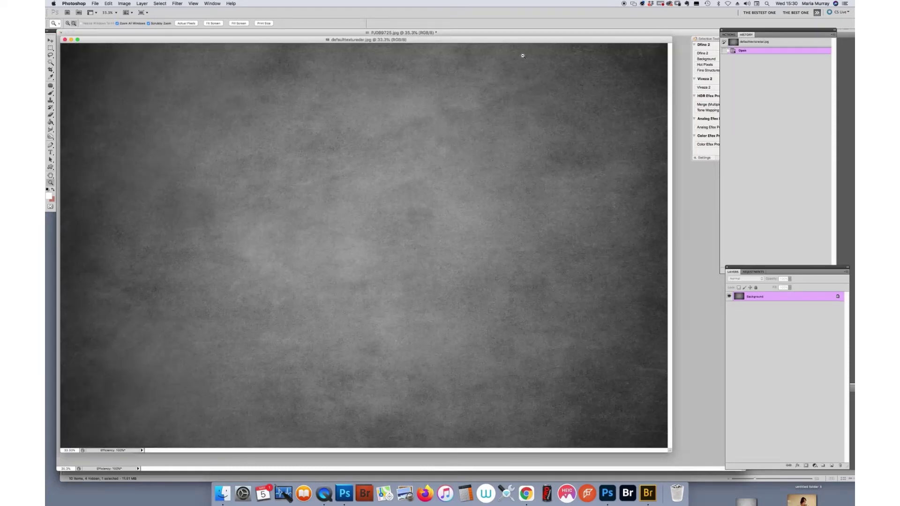
left_click_drag(523, 39, 738, 355)
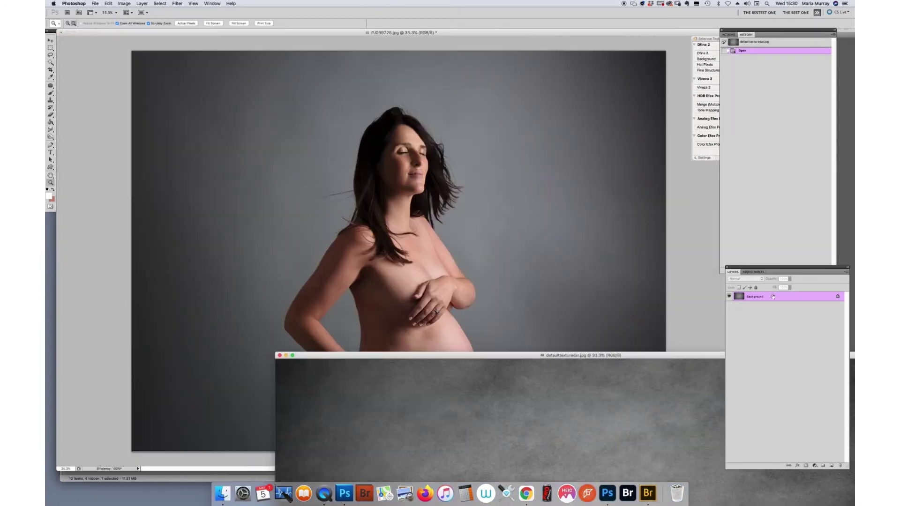
left_click_drag(791, 296, 472, 197)
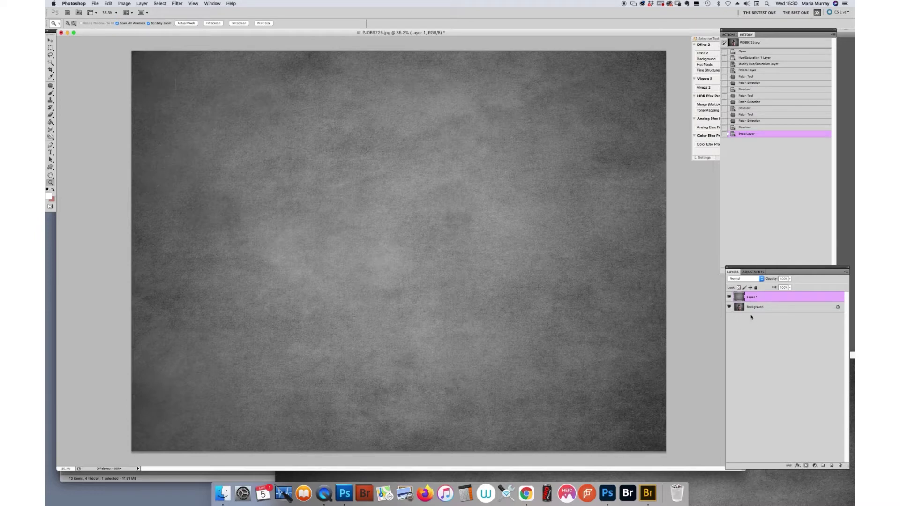
left_click_drag(572, 291, 558, 285)
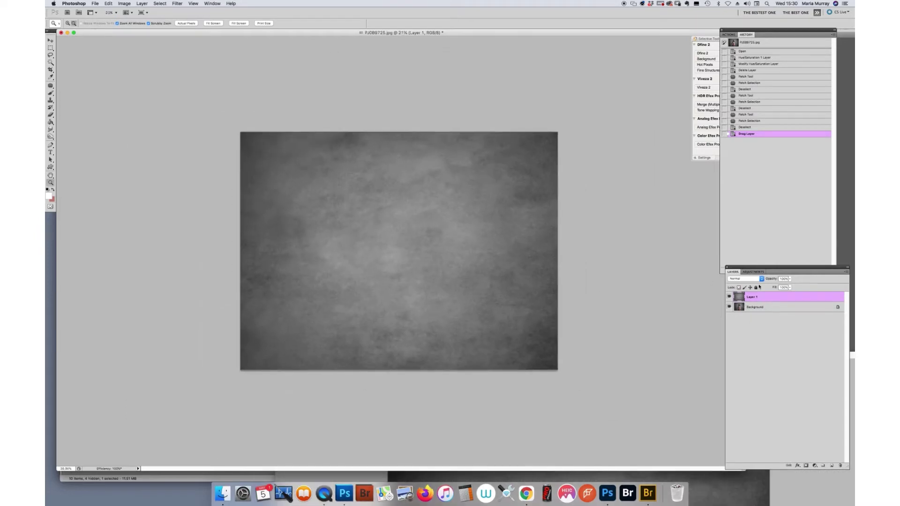
Set the texture layer's blend mode to Soft Light and compare the portrait with the layer hidden and shown.
left_click(746, 279)
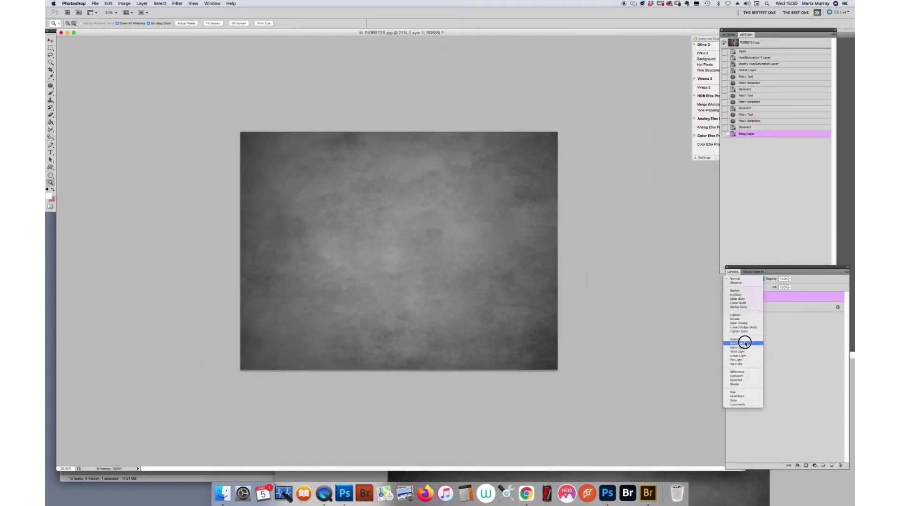
left_click(786, 285)
left_click(748, 281)
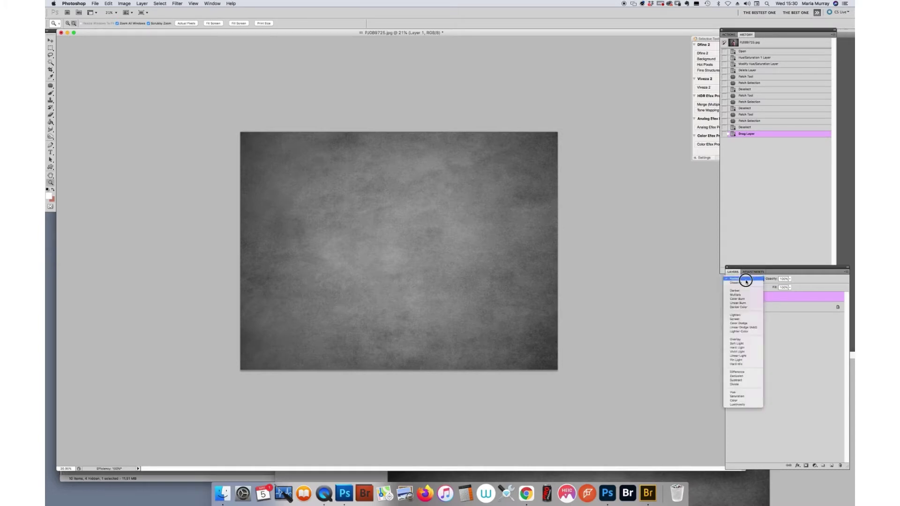
left_click(743, 344)
left_click_drag(382, 180, 468, 158)
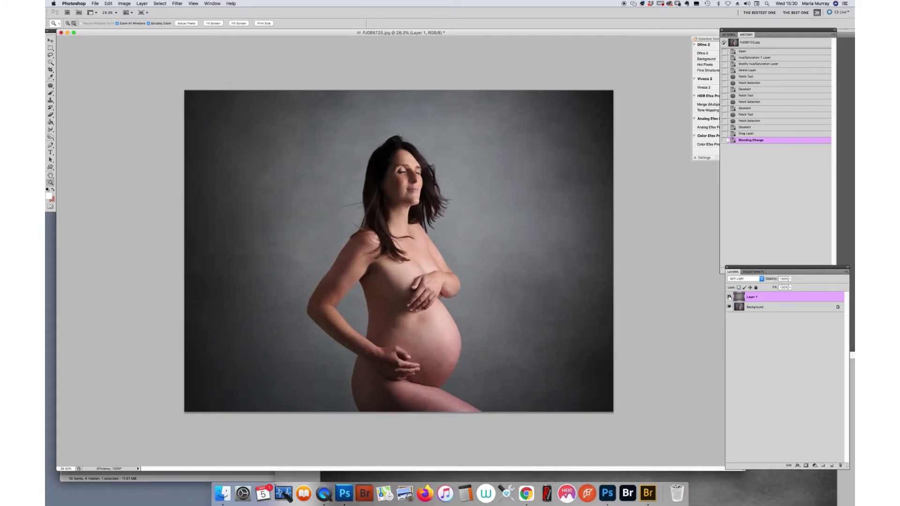
left_click(731, 297)
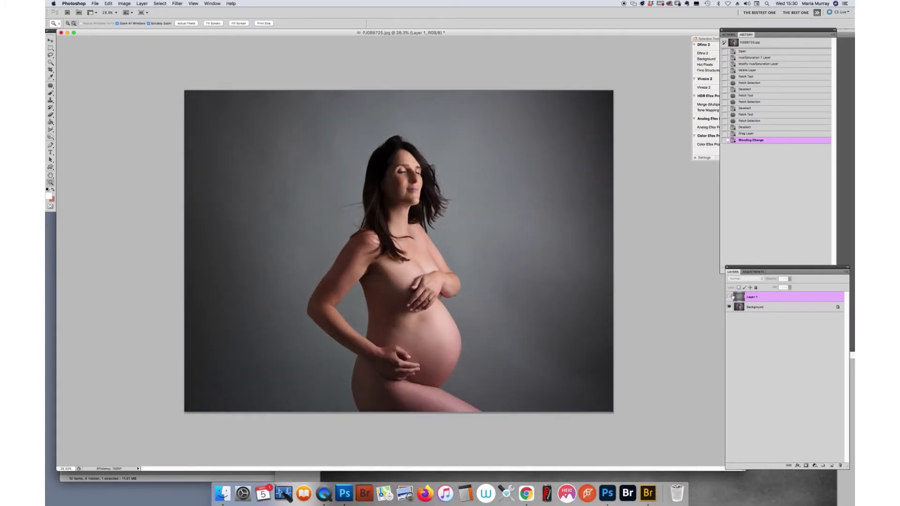
left_click(730, 296)
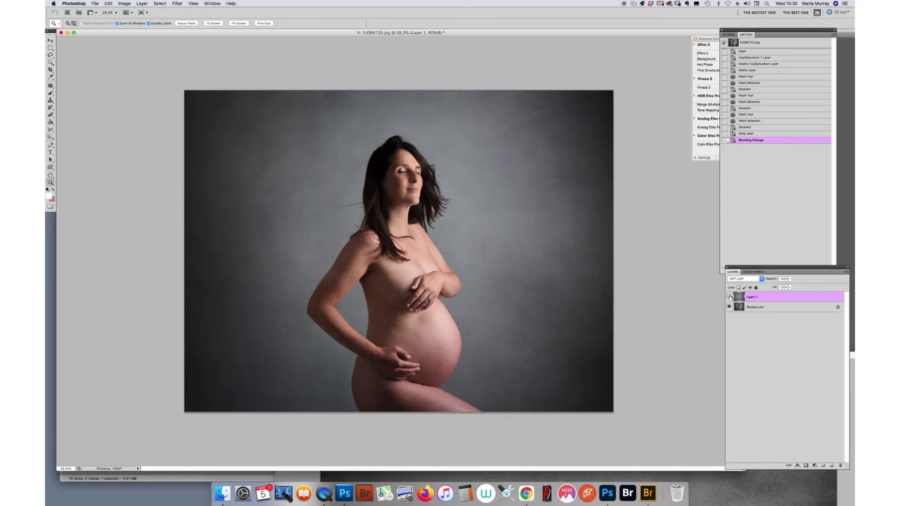
left_click(730, 296)
left_click(730, 297)
mouse_move(516, 275)
left_mouse_down()
mouse_move(543, 293)
mouse_move(501, 271)
left_mouse_up()
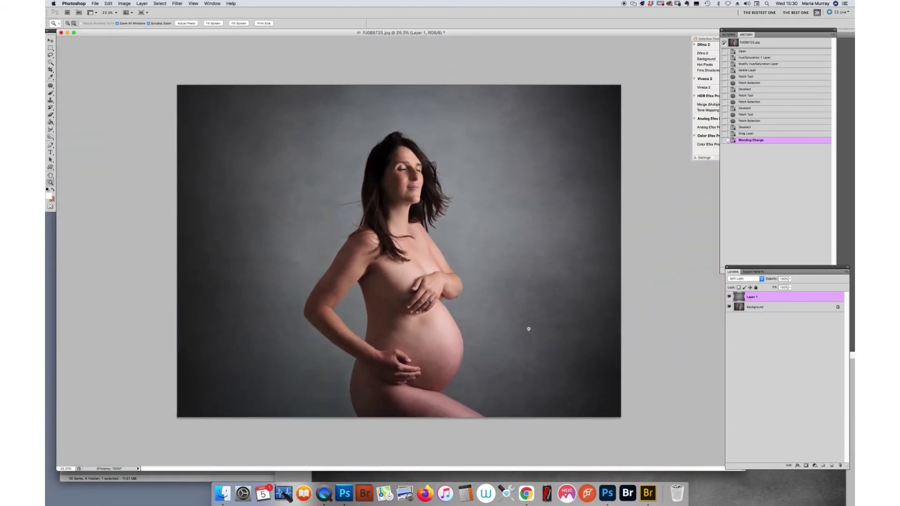
Try other looks for the texture layer: a different opacity, Overlay mode, and Multiply mode at reduced opacity.
left_click(790, 279)
left_click_drag(774, 288, 796, 287)
left_click(741, 280)
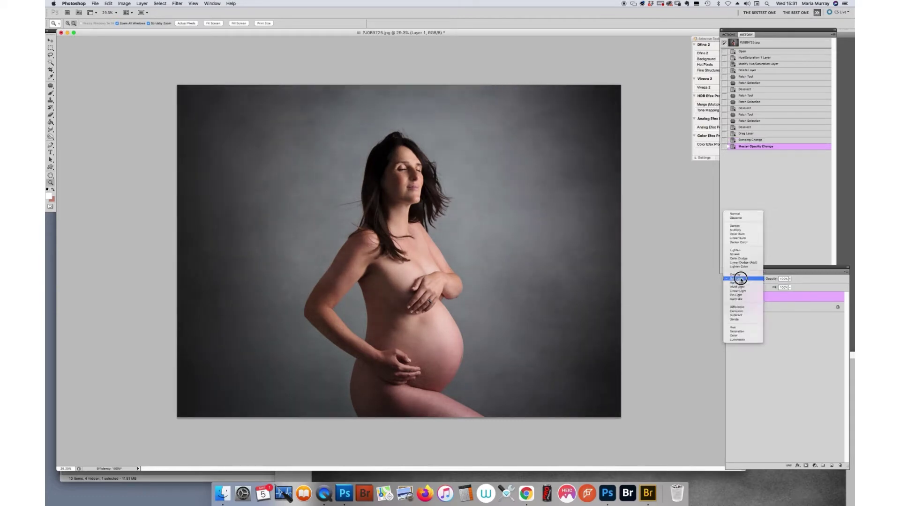
left_click(739, 274)
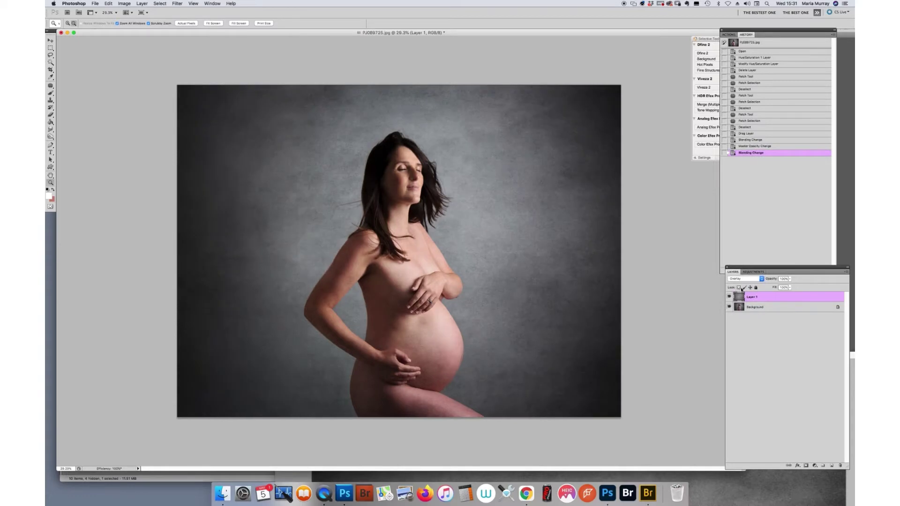
left_click(747, 279)
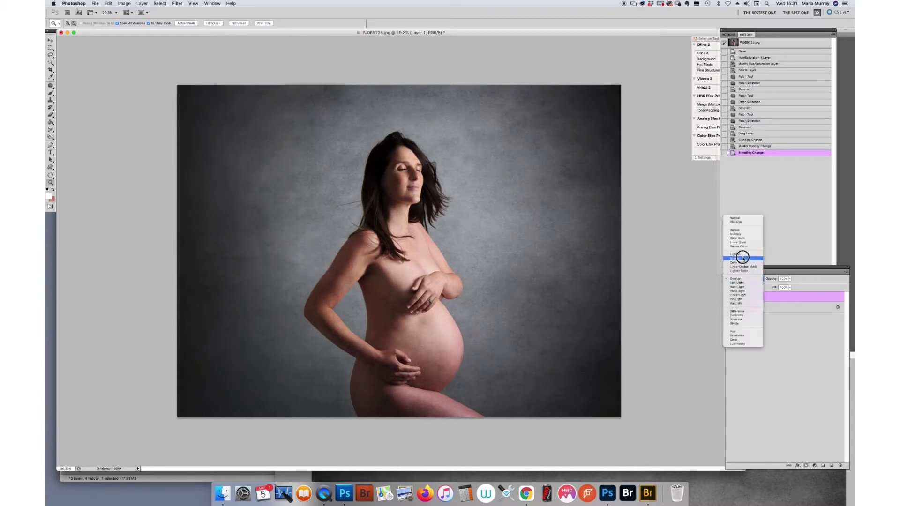
left_click(736, 234)
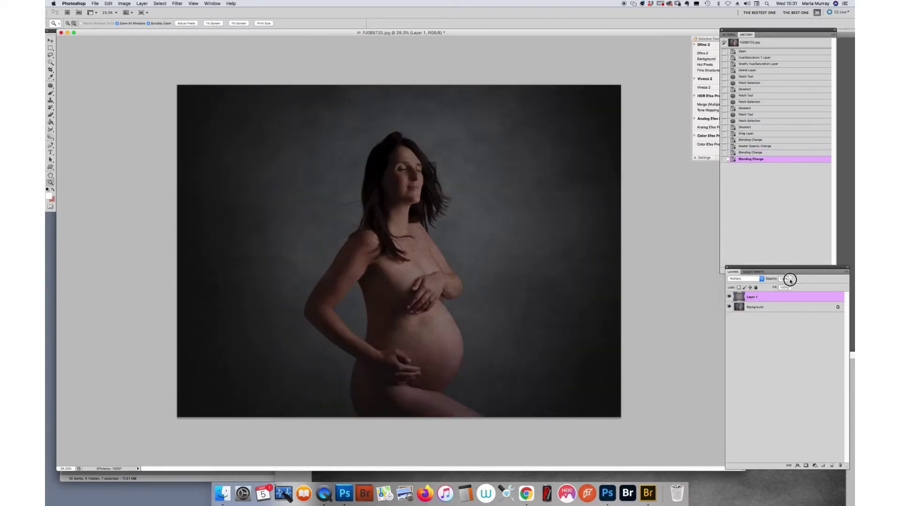
left_click(789, 279)
left_click_drag(780, 284, 774, 286)
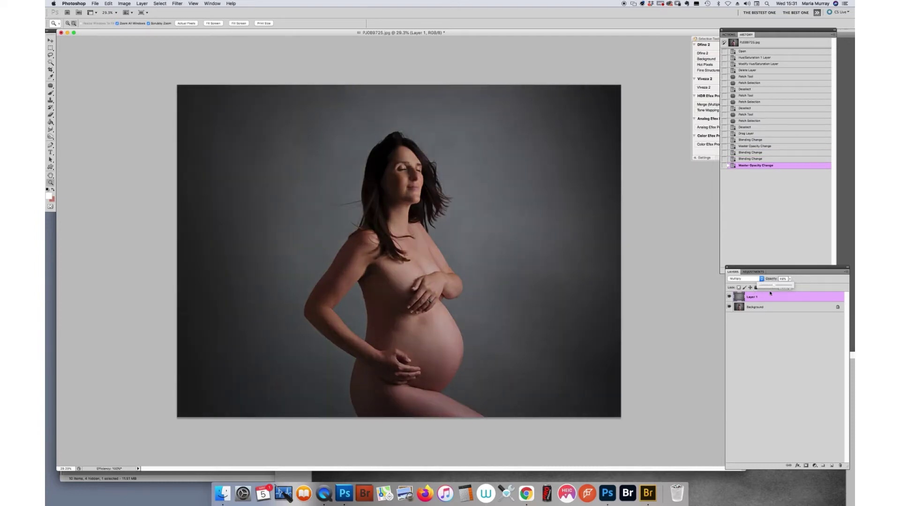
Return the texture layer to Soft Light blend mode and raise its opacity to 100%.
left_click(744, 279)
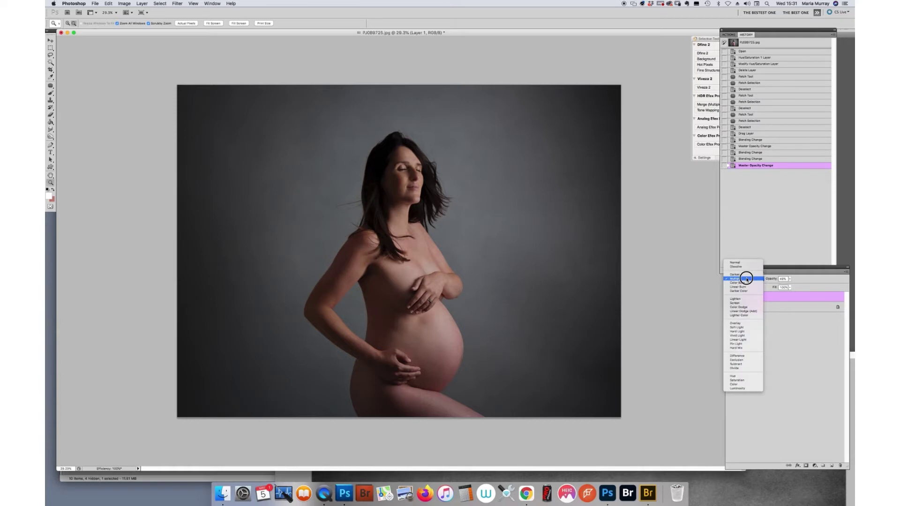
left_click(737, 327)
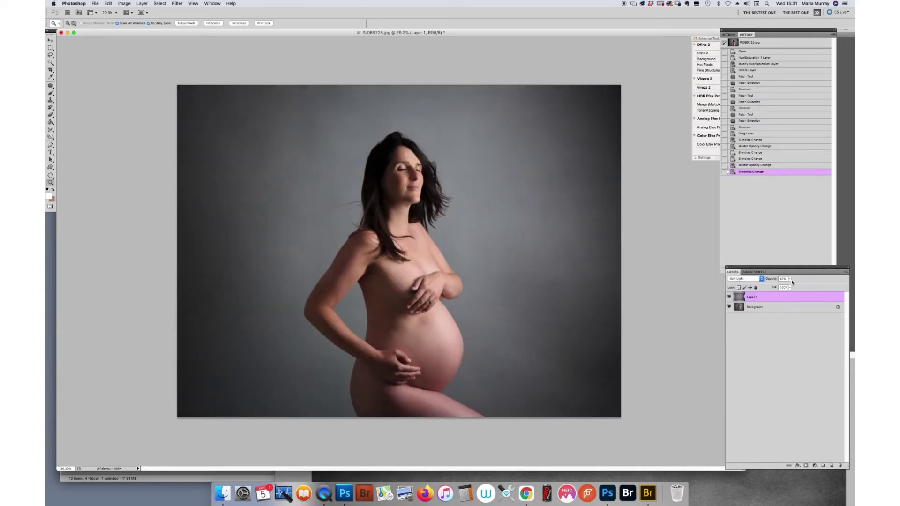
left_click(790, 279)
left_click_drag(798, 287, 799, 291)
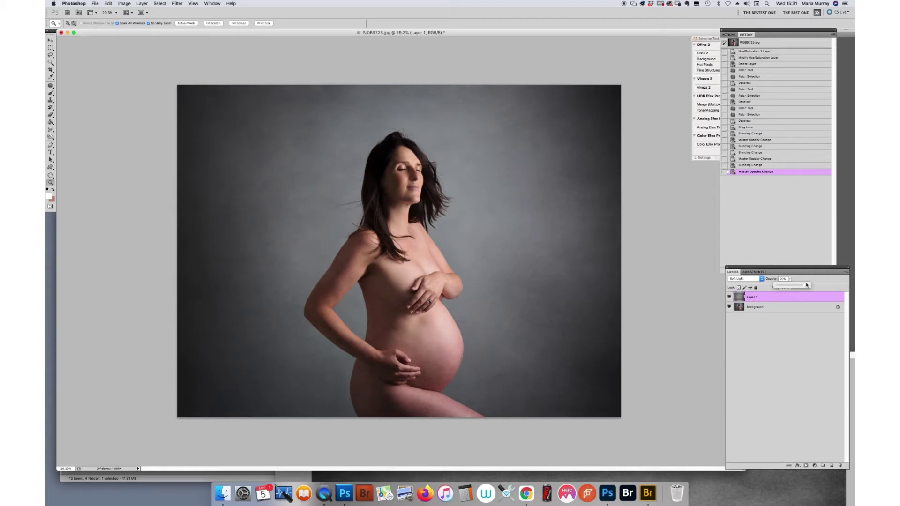
left_click_drag(807, 285, 811, 306)
Add a layer mask to the texture layer and paint black over the woman's body with an enlarged soft brush.
left_click(806, 466)
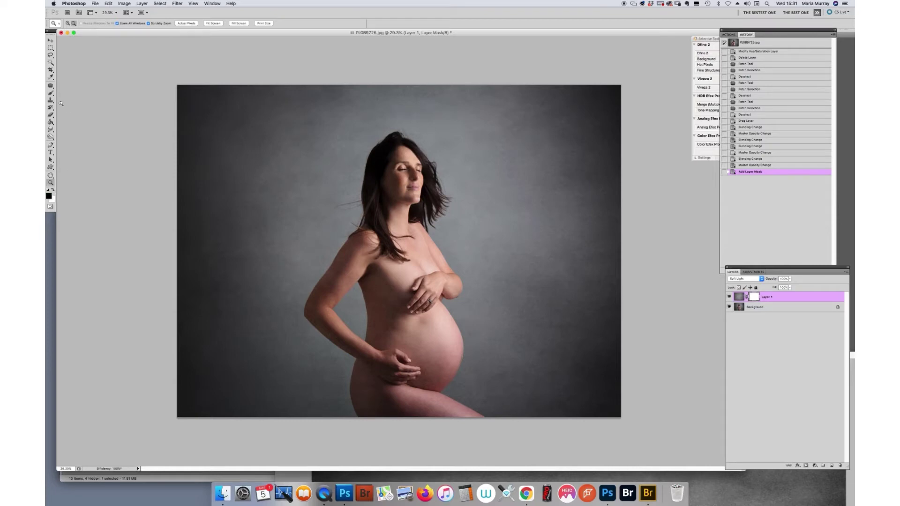
left_click(51, 93)
left_click(71, 23)
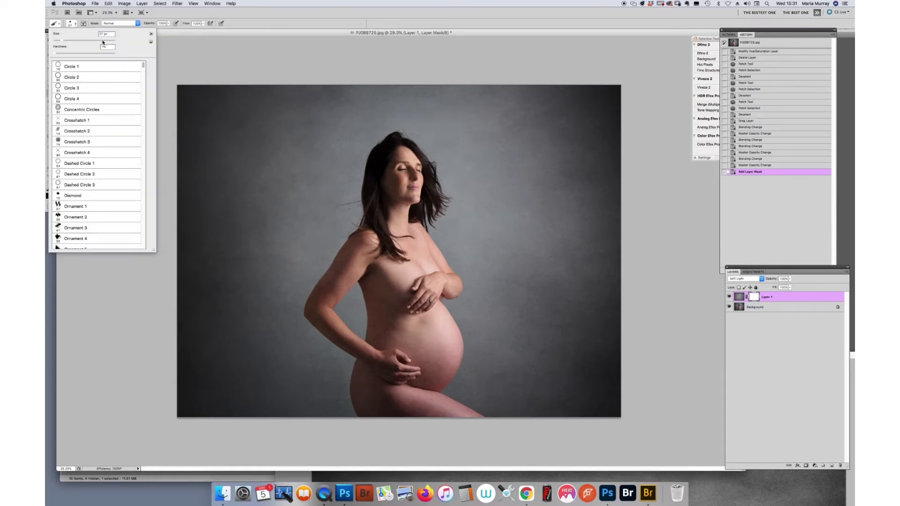
left_click_drag(110, 43, 102, 42)
left_click(756, 298)
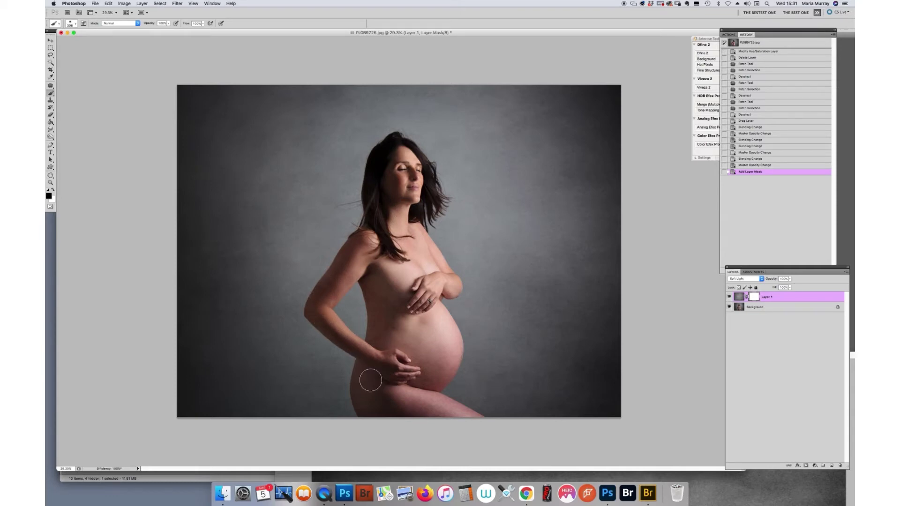
mouse_move(394, 429)
left_mouse_down()
mouse_move(417, 406)
mouse_move(447, 412)
mouse_move(336, 378)
mouse_move(342, 412)
left_mouse_up()
left_click(54, 191)
left_click(54, 191)
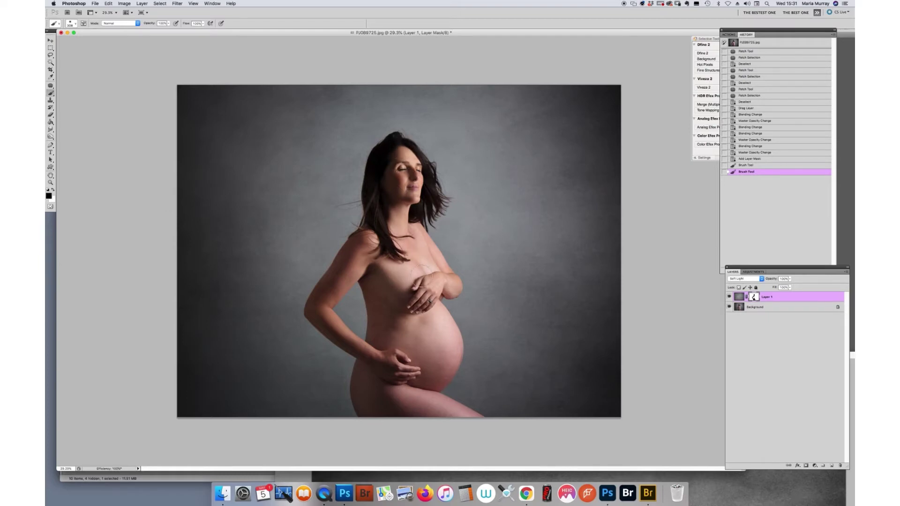
mouse_move(418, 336)
left_mouse_down()
mouse_move(441, 375)
mouse_move(432, 372)
mouse_move(515, 397)
mouse_move(488, 379)
left_mouse_up()
Mask the texture off the skin of the belly at close range with a smaller soft brush.
left_click(50, 183)
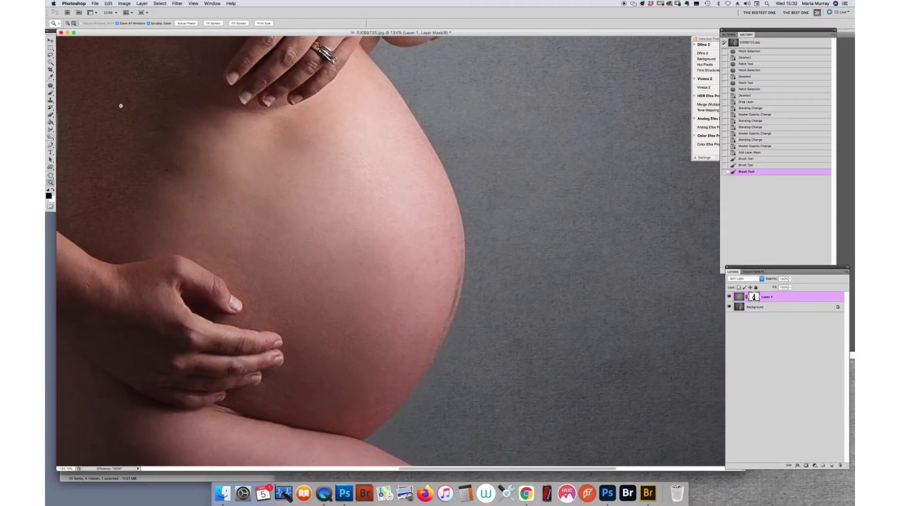
left_click(50, 93)
left_click(70, 23)
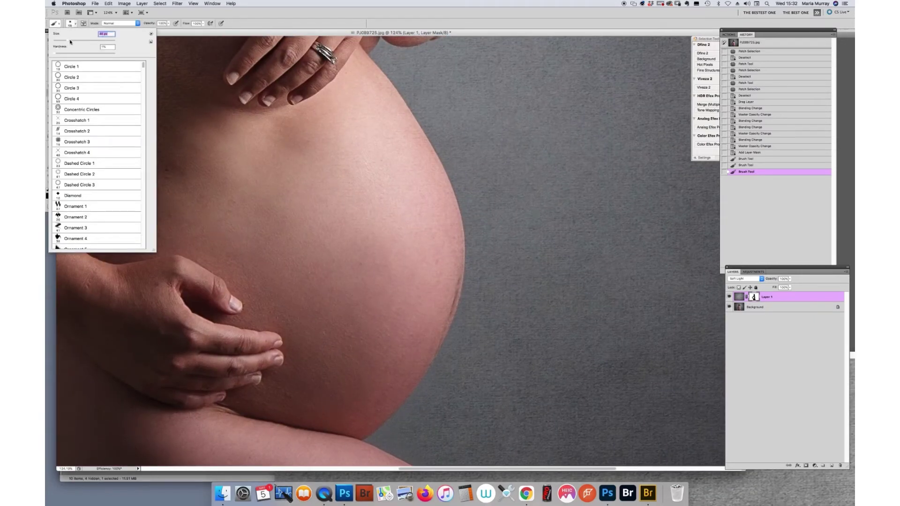
key("Return")
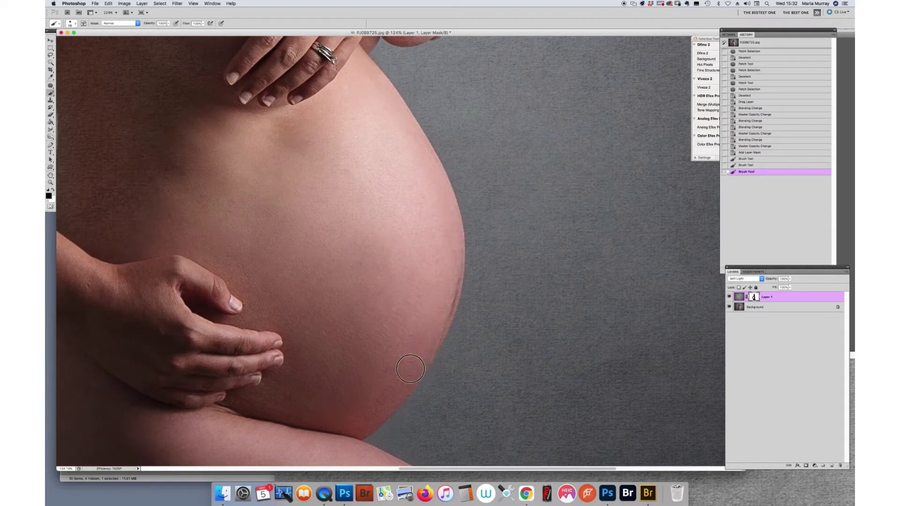
mouse_move(133, 120)
left_mouse_down()
mouse_move(126, 141)
mouse_move(141, 163)
mouse_move(141, 228)
left_mouse_up()
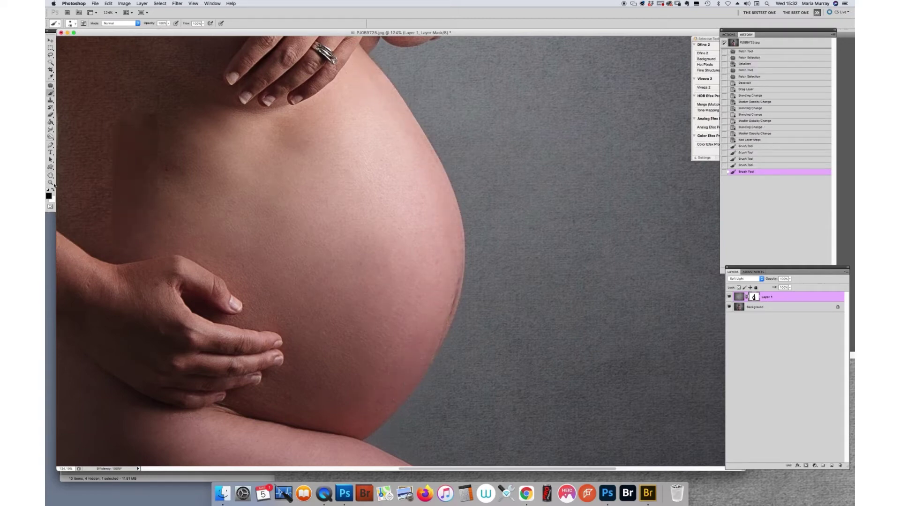
Mask the texture off the skin along the woman's inner arm and the edge of her waist.
key("z")
scroll(185, 146, "down", 5)
scroll(406, 319, "up", 8)
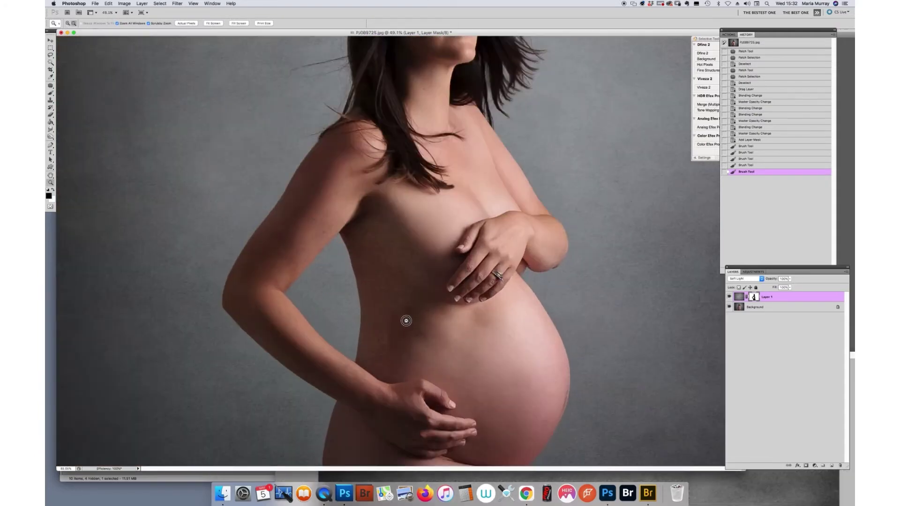
left_click(51, 93)
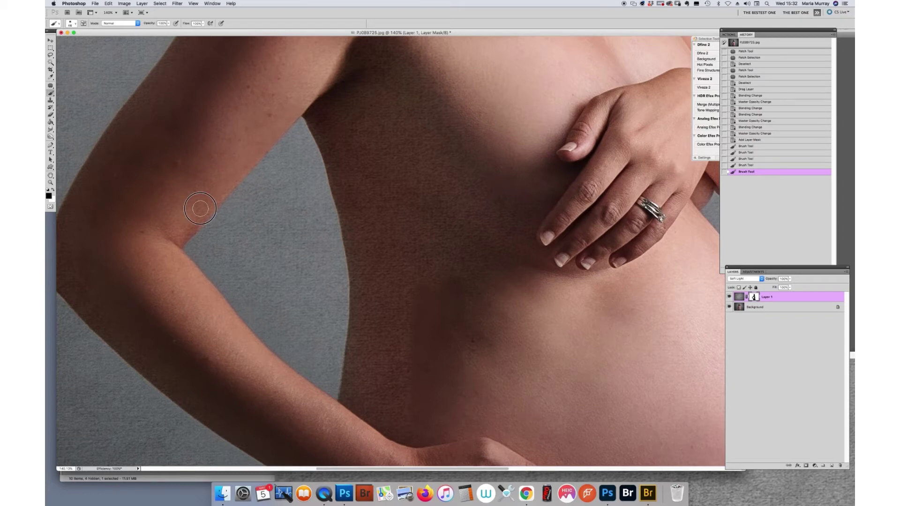
mouse_move(337, 108)
left_mouse_down()
mouse_move(315, 113)
mouse_move(353, 202)
mouse_move(371, 305)
left_mouse_up()
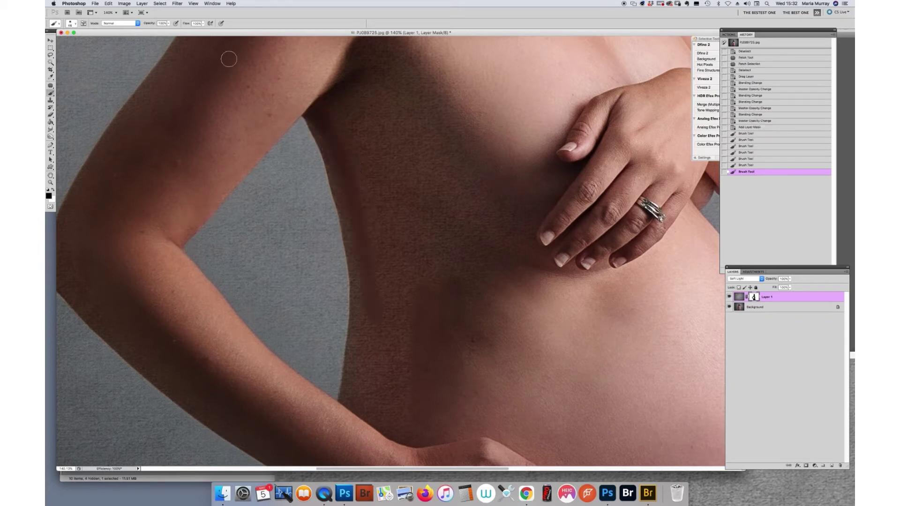
Enlarge the brush and paint the remaining texture off the woman's side and torso on the mask.
left_click(76, 24)
left_click_drag(98, 34, 116, 34)
key("Return")
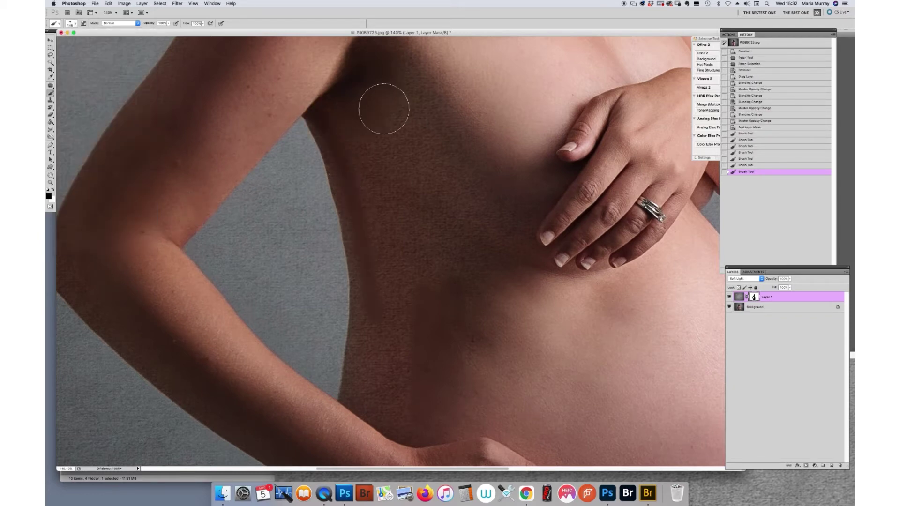
mouse_move(470, 79)
left_mouse_down()
mouse_move(502, 327)
mouse_move(400, 215)
mouse_move(375, 200)
mouse_move(393, 414)
mouse_move(406, 343)
mouse_move(380, 342)
mouse_move(375, 412)
left_mouse_up()
Examine the whole portrait with the masked texture layer hidden and shown, at full and reduced size.
left_click(193, 3)
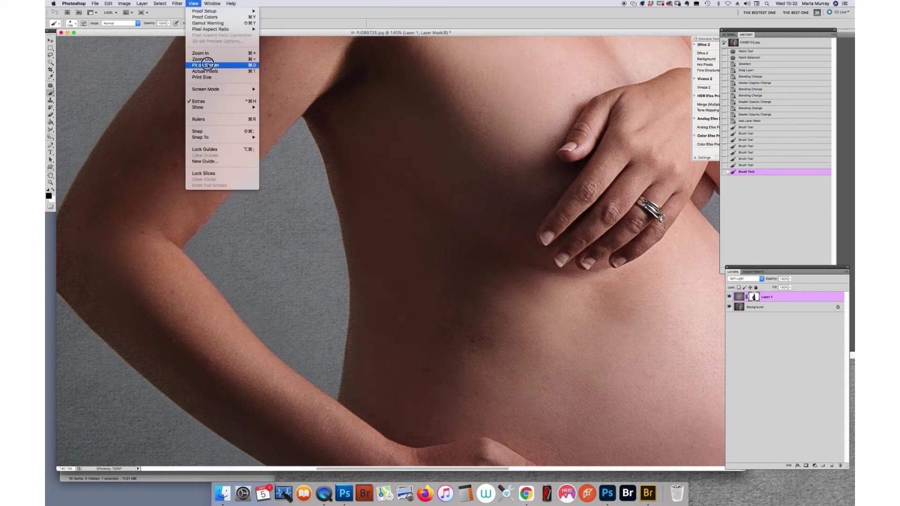
left_click(571, 93)
key("super+0")
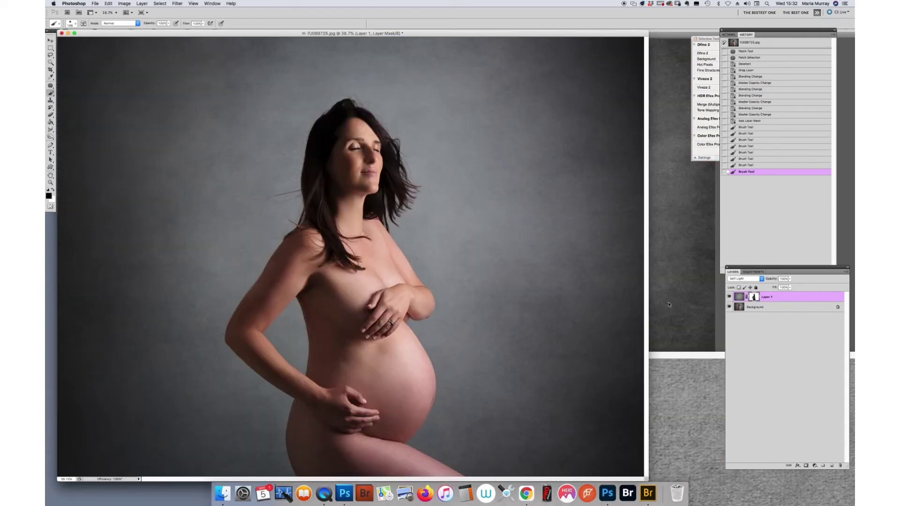
left_click(730, 297)
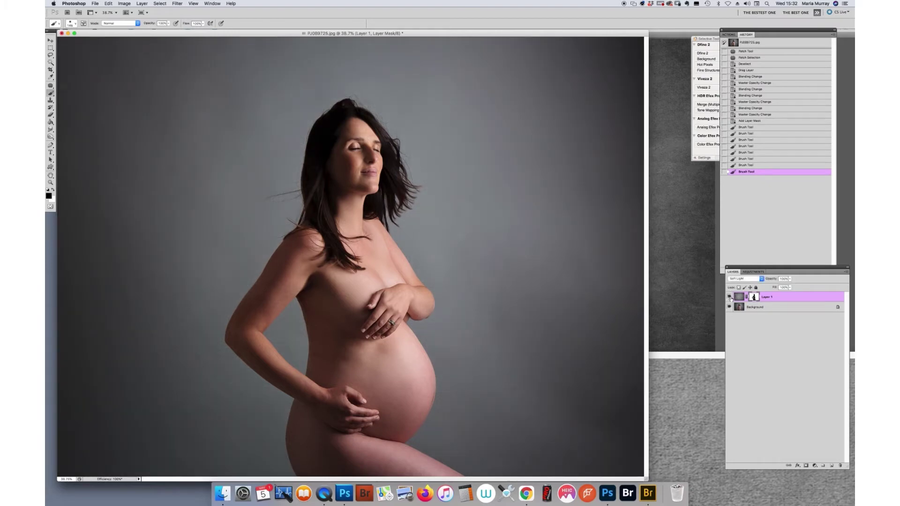
left_click(730, 297)
left_click(730, 297)
left_click(730, 296)
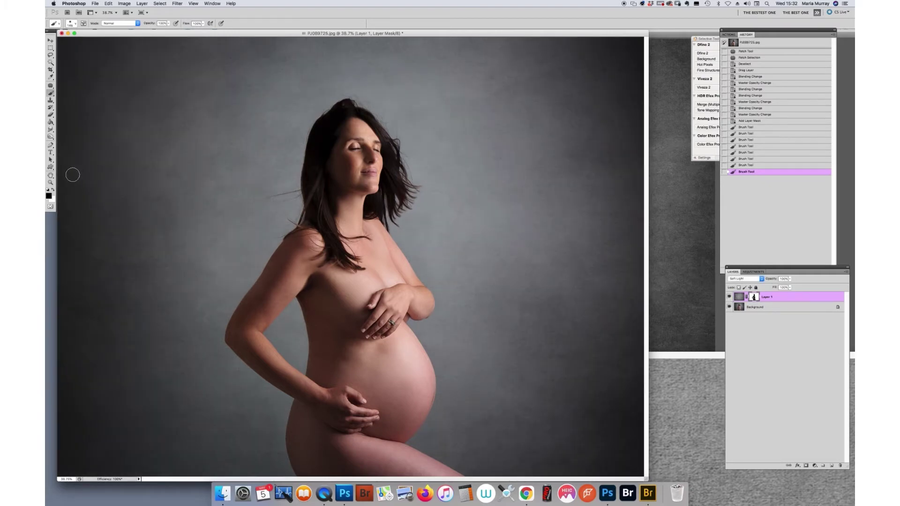
left_click(51, 182)
left_click_drag(555, 138, 549, 134)
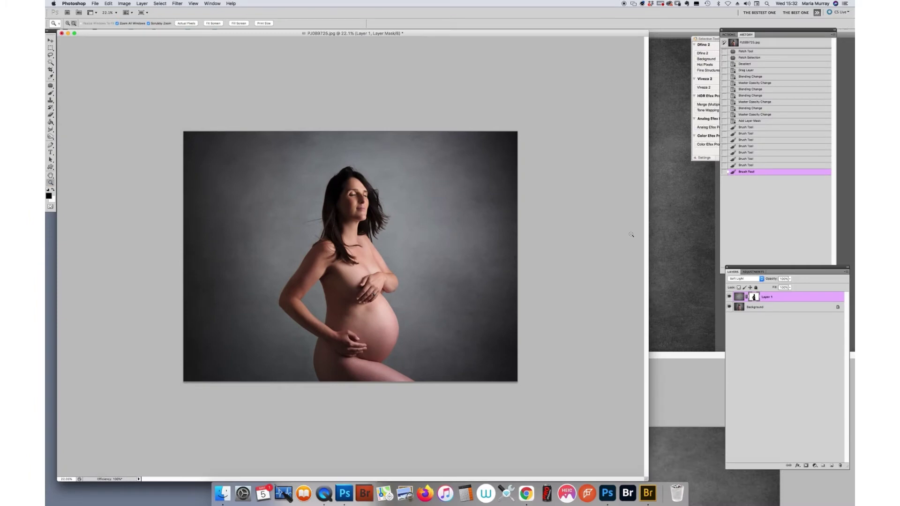
left_click(729, 297)
left_click(729, 297)
left_click_drag(625, 34, 666, 36)
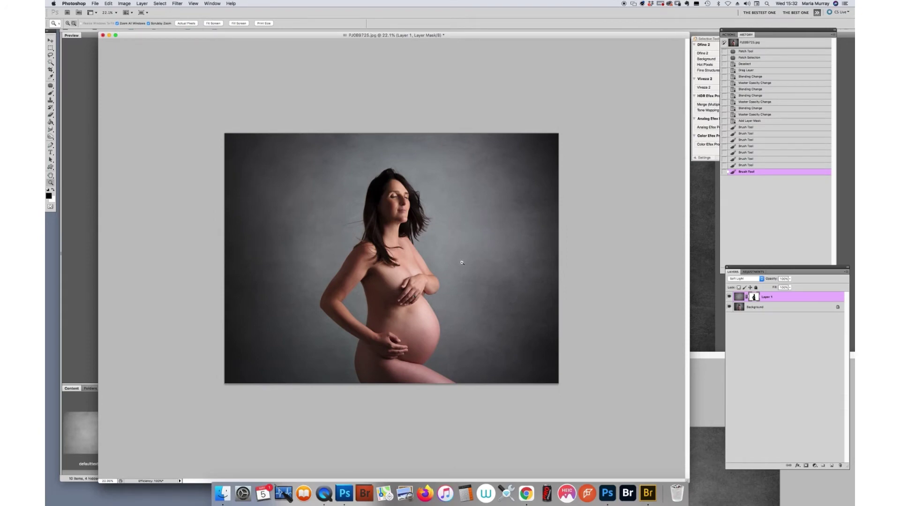
Try recolouring the texture layer blue with Hue/Saturation, colorizing it at hue 227 and saturation 25.
left_click(740, 298)
left_click(123, 4)
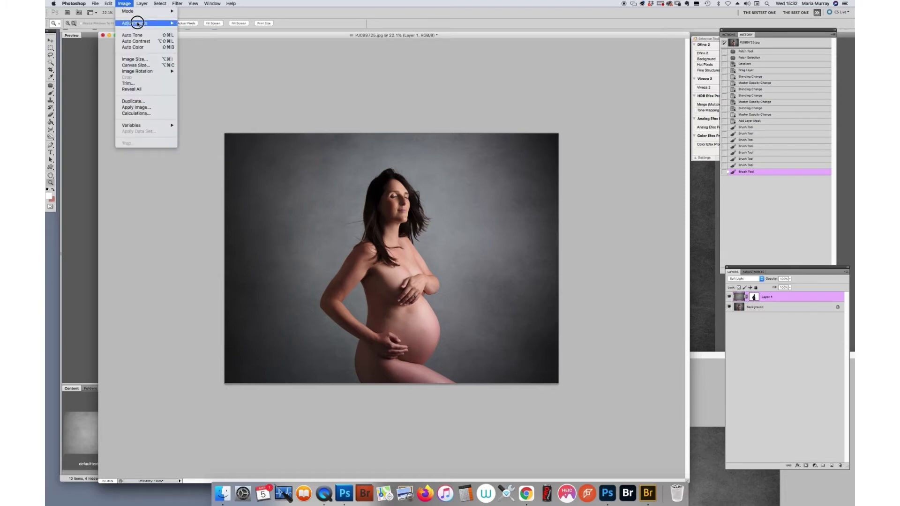
mouse_move(136, 23)
left_click(211, 59)
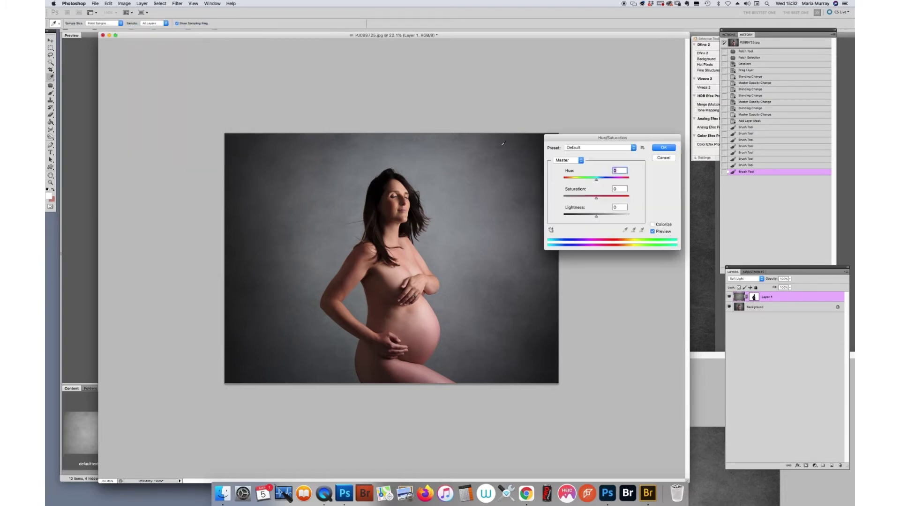
left_click(652, 225)
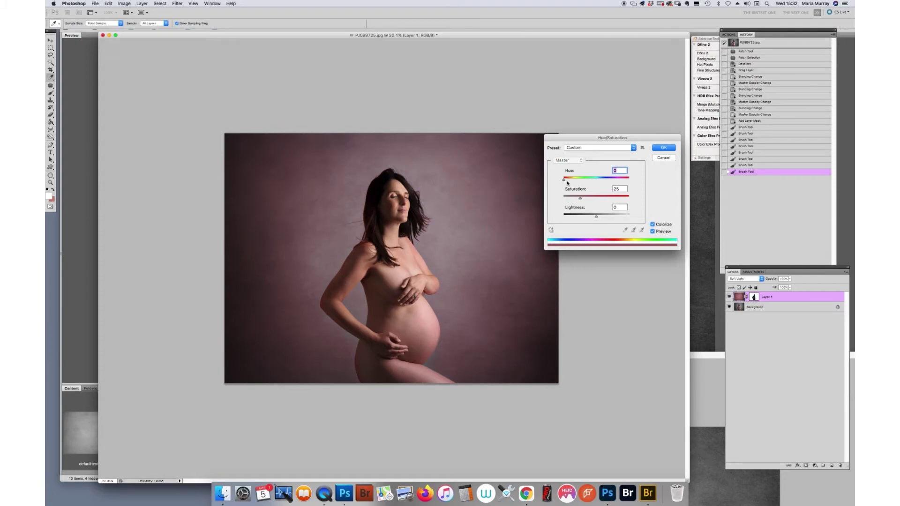
left_click_drag(568, 181, 605, 181)
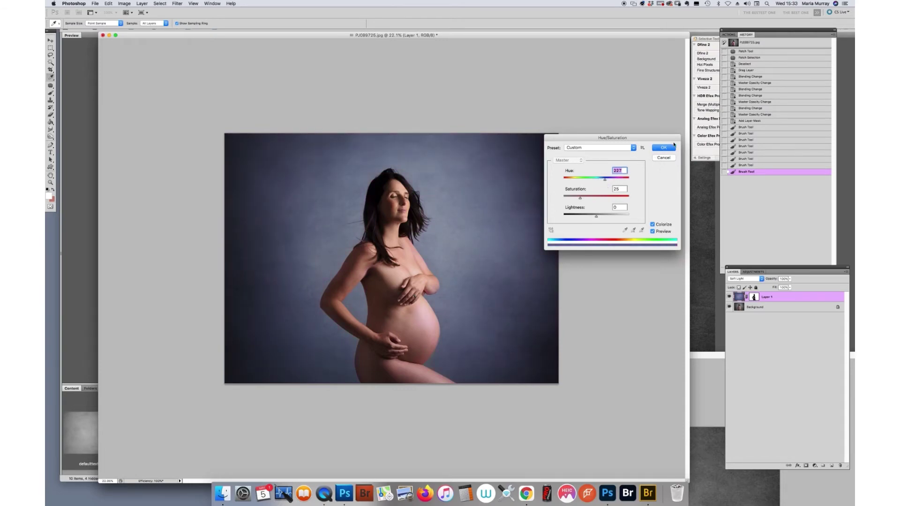
left_click(665, 158)
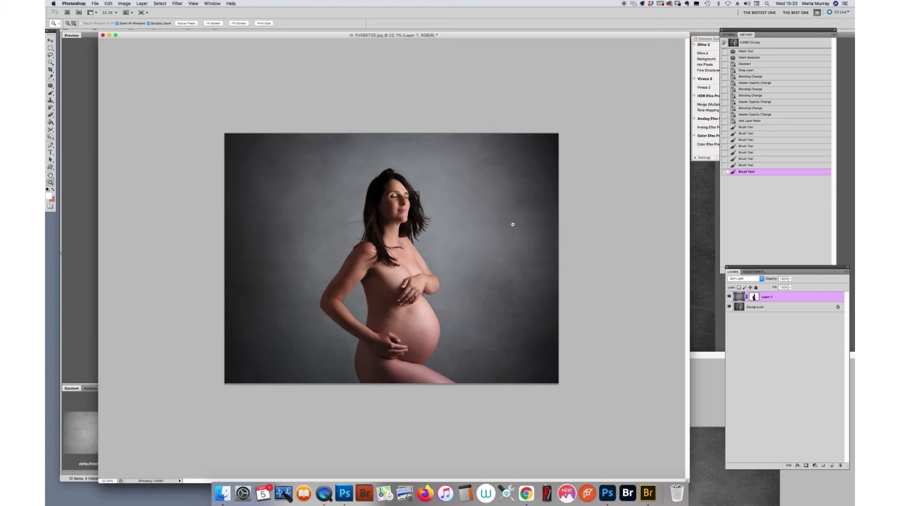
Compare the maternity portrait with the texture layer hidden and shown, and close the document.
left_click(730, 296)
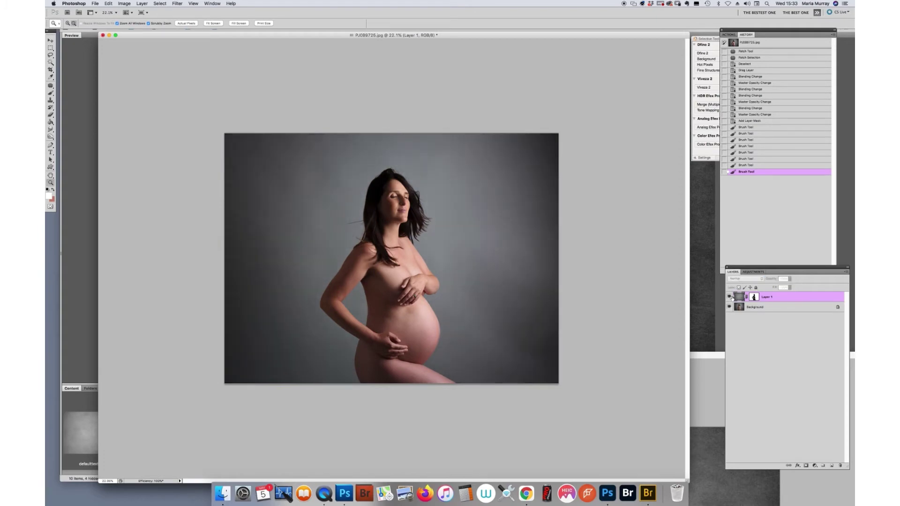
left_click(730, 296)
key("super+w")
key("Escape")
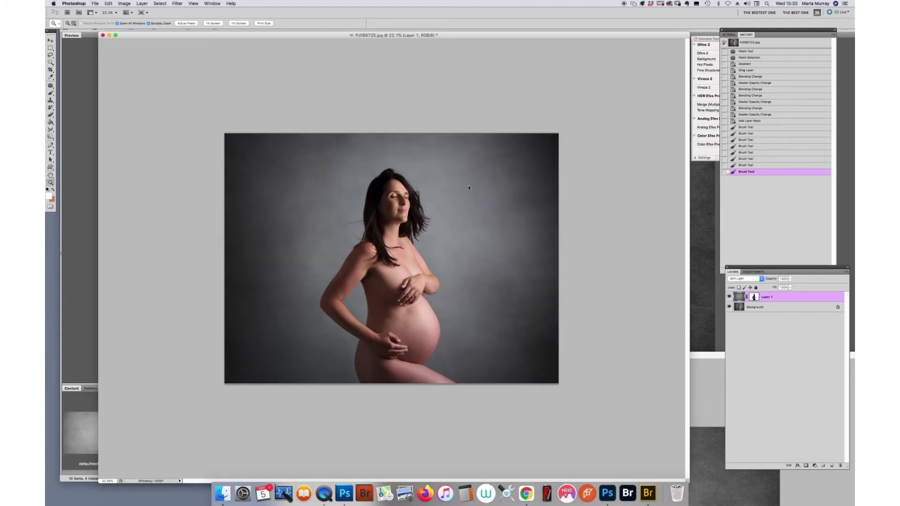
left_click(280, 356)
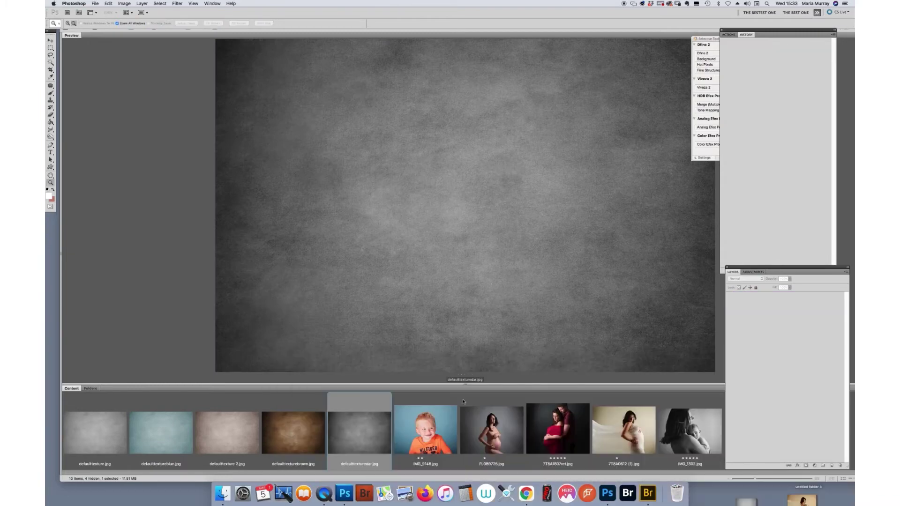
Open the photo of the boy in the orange T-shirt from Bridge in Photoshop and fit it in its window.
left_click(411, 413)
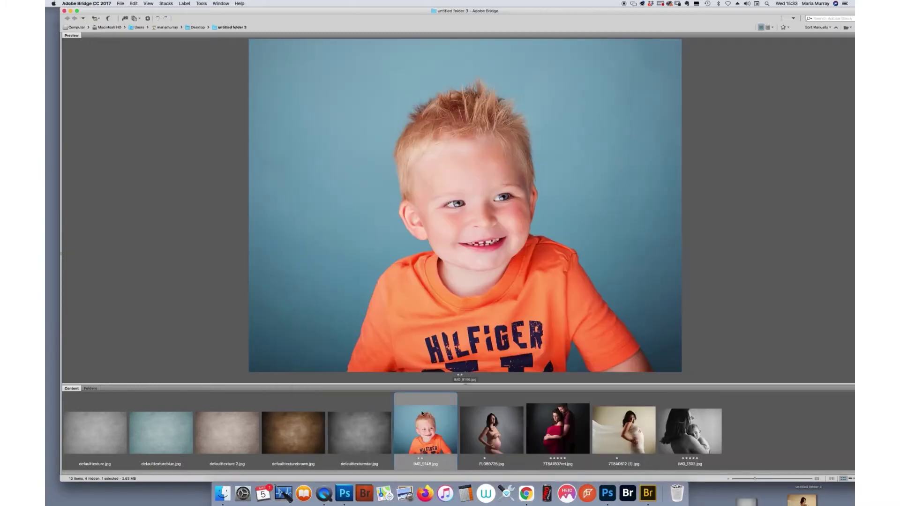
left_click_drag(423, 413, 345, 494)
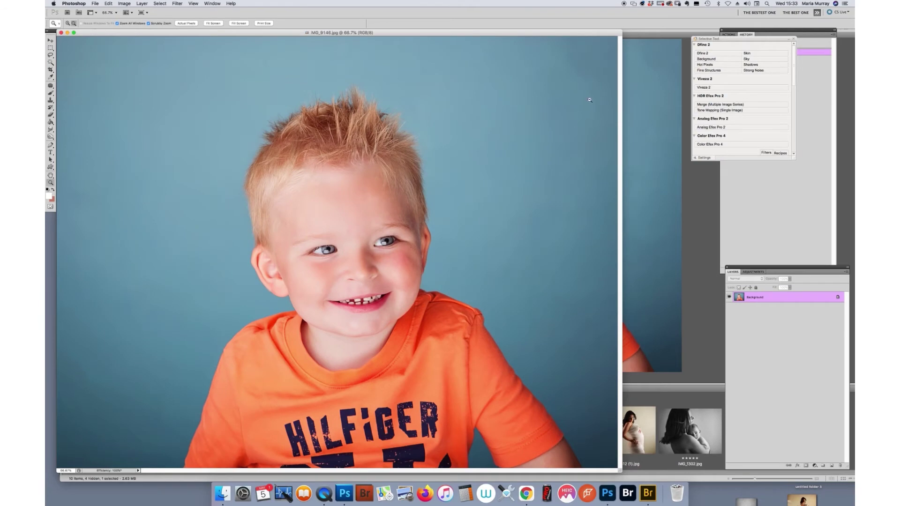
left_click_drag(590, 100, 532, 127)
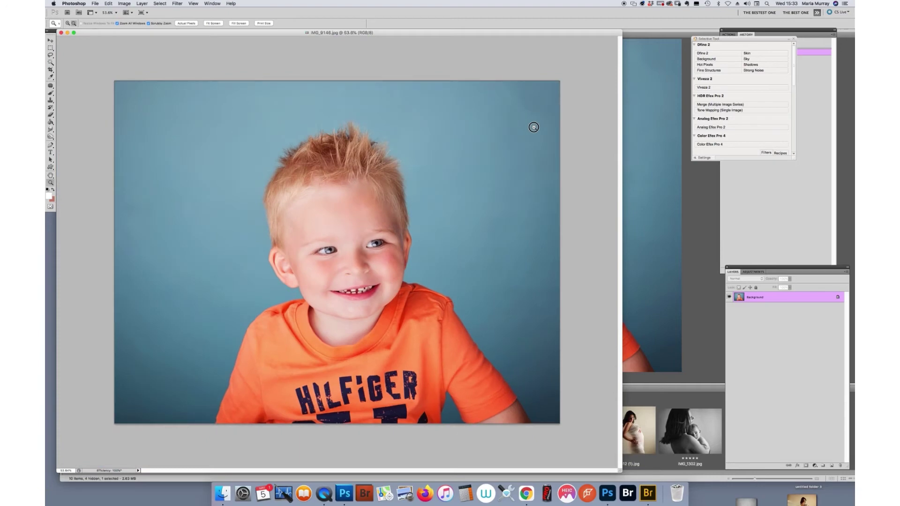
left_click_drag(573, 30, 622, 24)
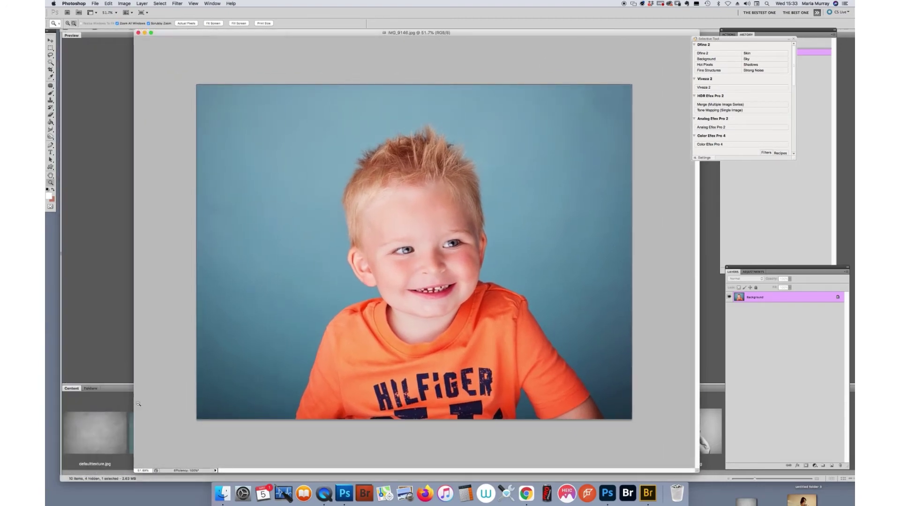
Open defaulttextureblue.jpg from Bridge in Photoshop and arrange its window so the boy's photo shows behind it.
left_click(94, 432)
left_click(158, 436)
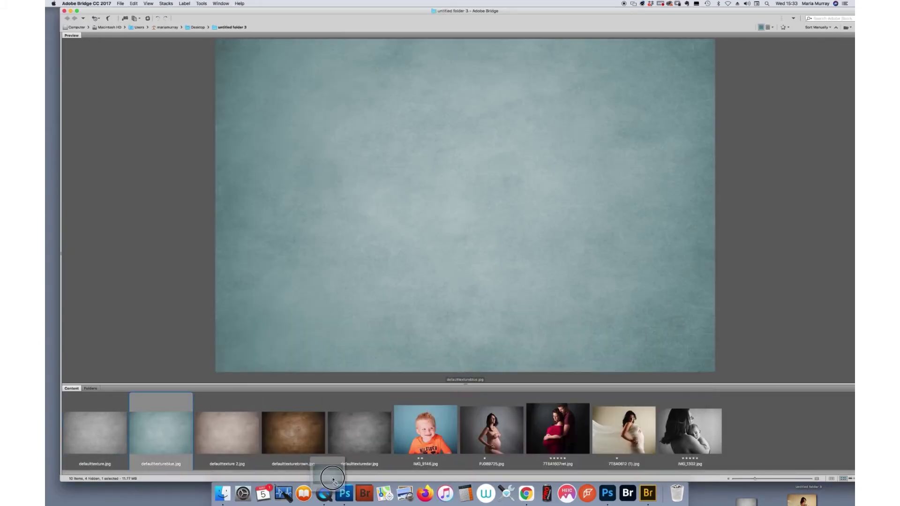
left_click(344, 493)
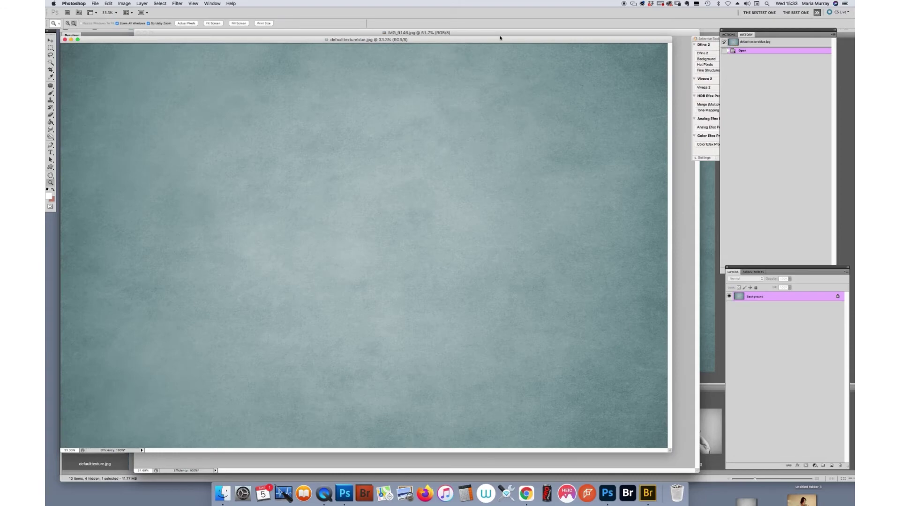
left_click_drag(500, 38, 495, 151)
Shift the teal texture's hue slightly towards blue with Hue/Saturation to suit the boy's backdrop.
left_click(124, 3)
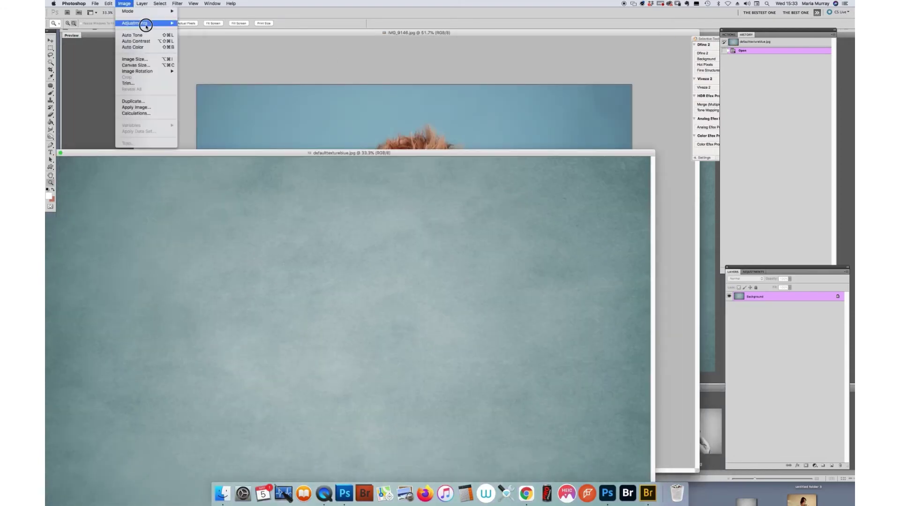
mouse_move(141, 23)
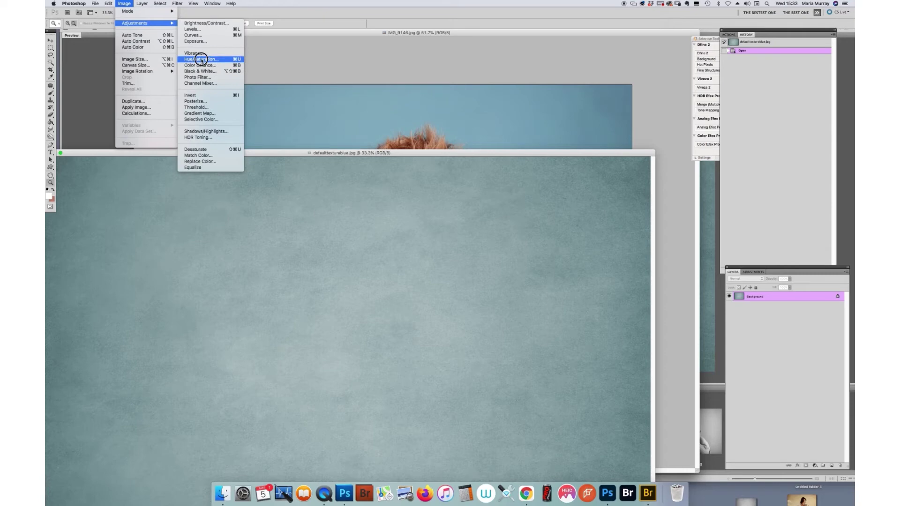
left_click(201, 59)
left_click_drag(596, 179, 599, 180)
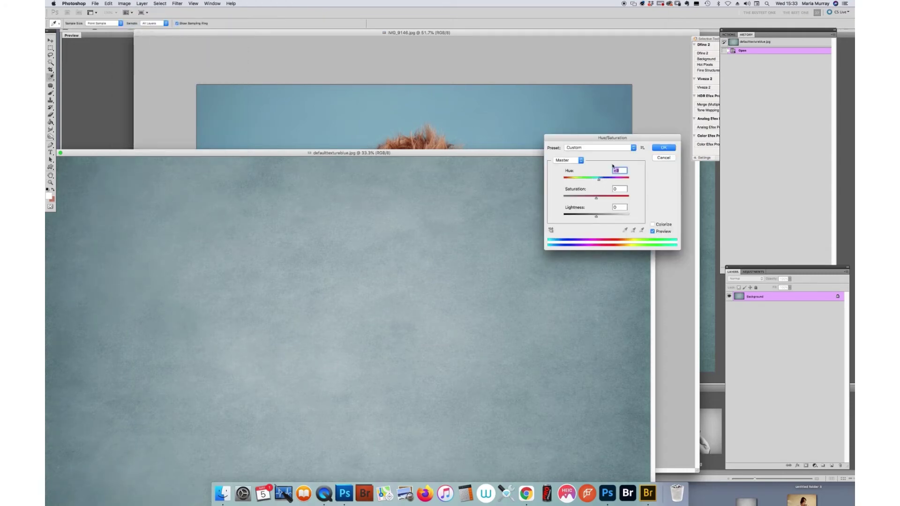
left_click(662, 149)
Copy the texture onto the boy's photo as a new layer and close the texture file.
left_click_drag(747, 298, 509, 113)
left_click(95, 268)
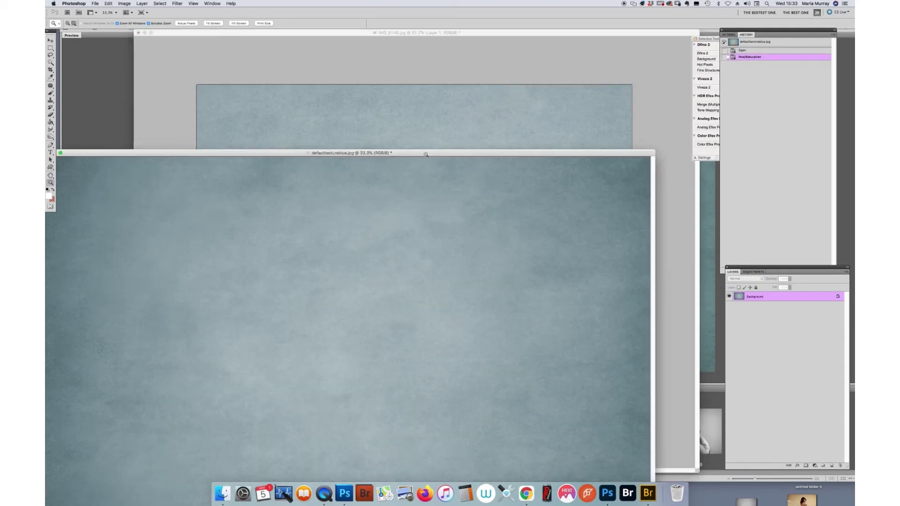
key("super+w")
left_click(461, 153)
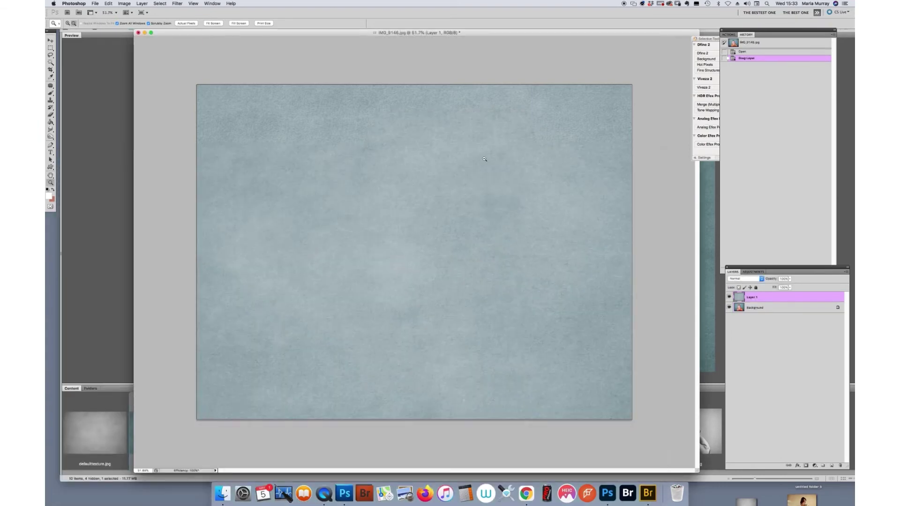
Scale the oversized texture layer down with Free Transform, closer to the size of the boy's photo.
left_click_drag(484, 158, 467, 145)
left_click(108, 3)
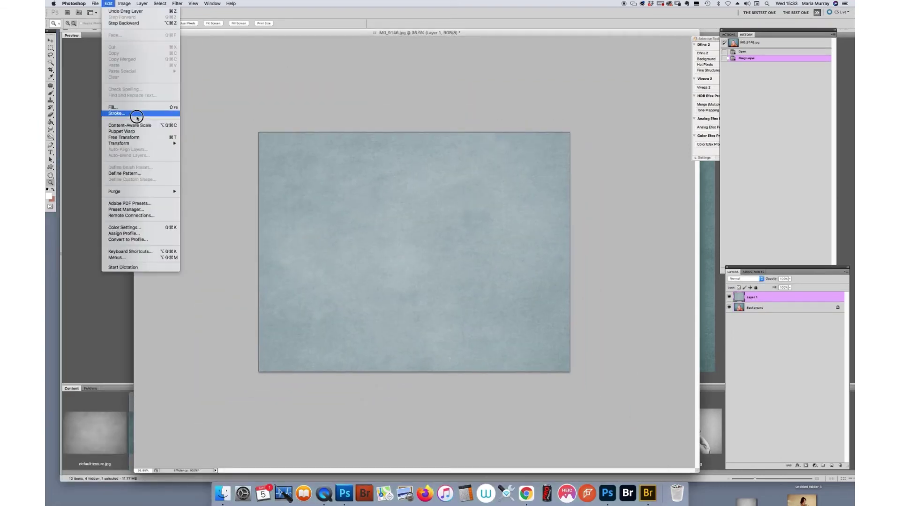
left_click(120, 135)
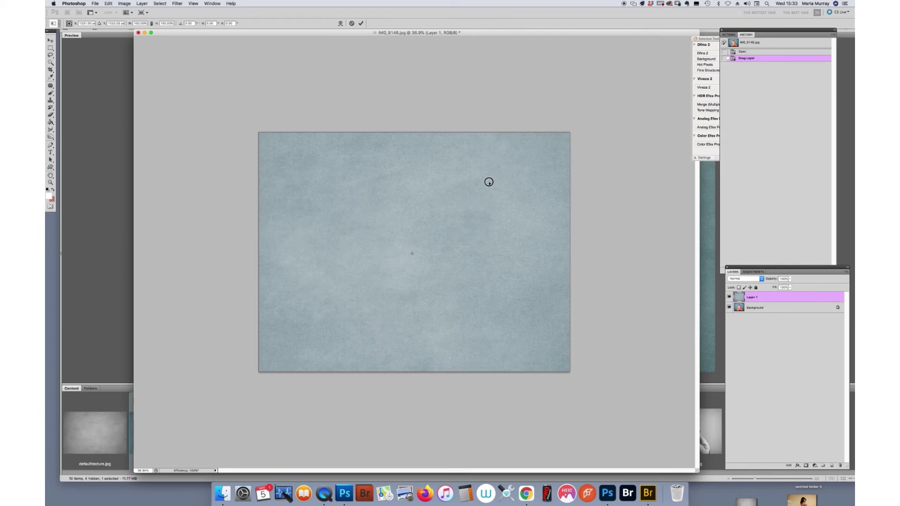
left_click_drag(489, 182, 328, 238)
left_click_drag(581, 93, 520, 204)
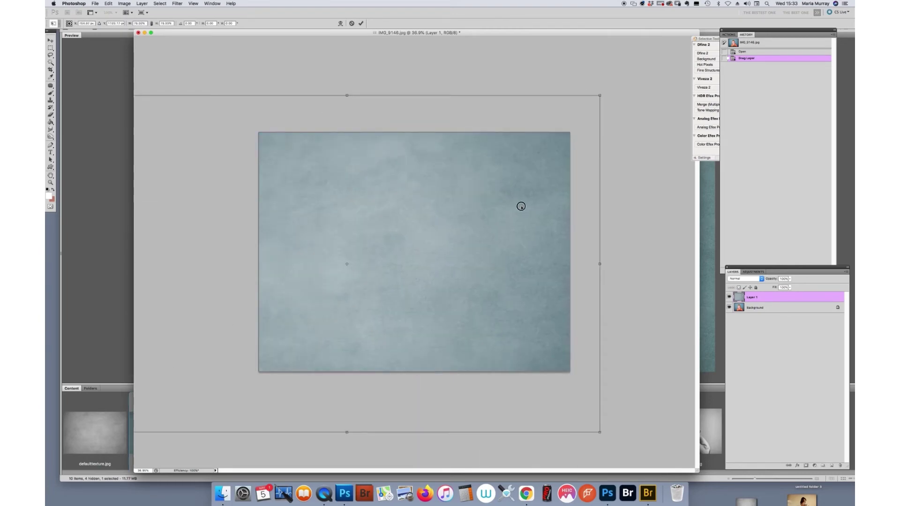
left_click_drag(603, 95, 484, 173)
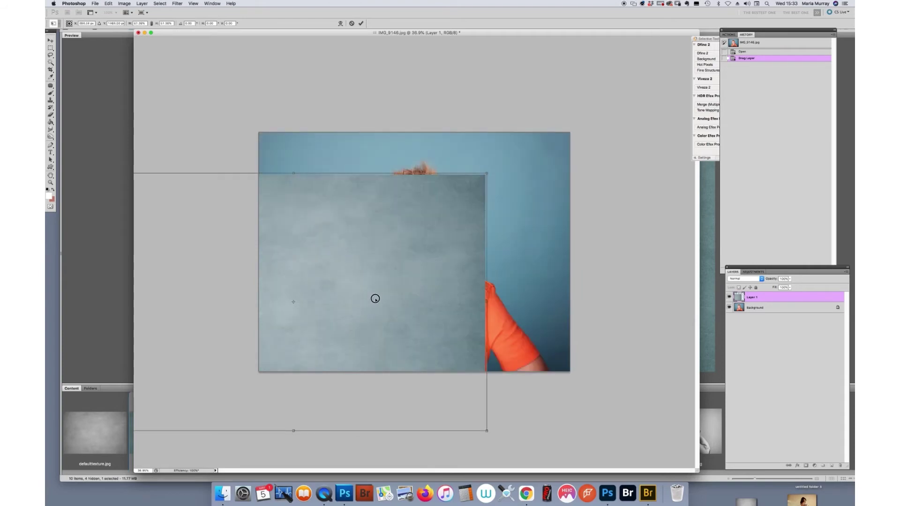
Reposition and stretch the texture layer until its edges just cover the whole photo, and apply the transform.
left_click_drag(374, 297, 492, 240)
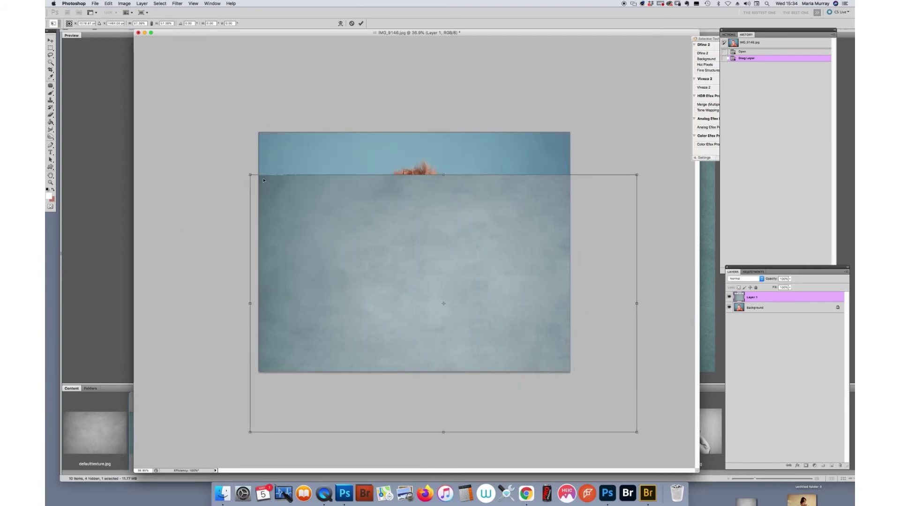
left_click_drag(250, 175, 241, 167)
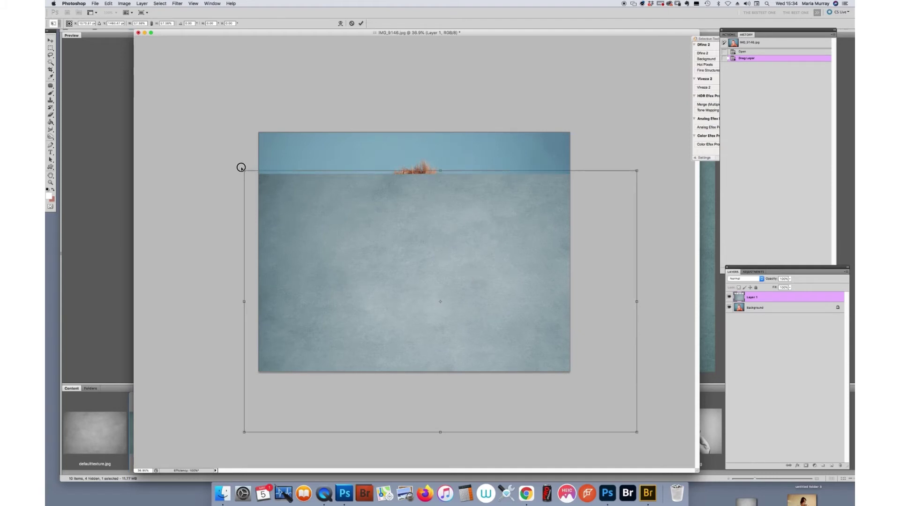
left_click_drag(436, 215, 434, 168)
left_click_drag(634, 257, 573, 257)
left_click_drag(237, 389, 258, 374)
left_click_drag(259, 126, 260, 132)
left_click_drag(257, 129, 256, 122)
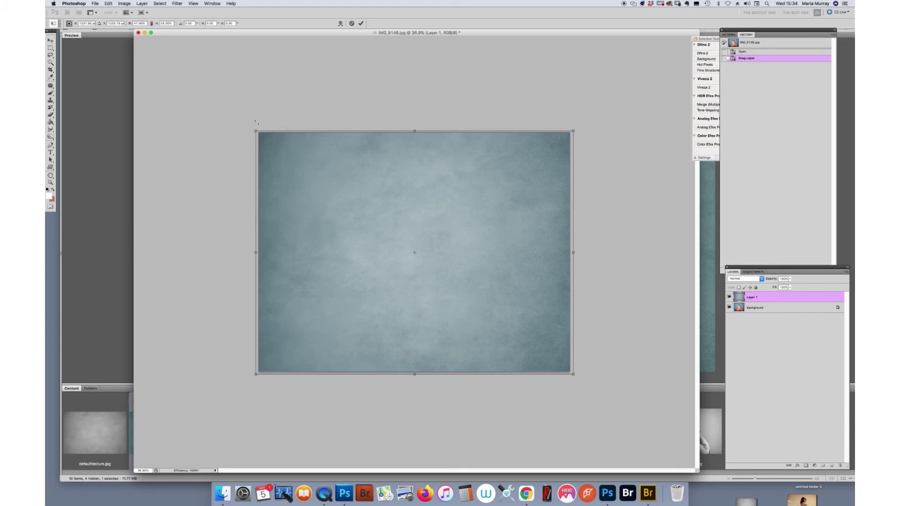
key("Return")
key("z")
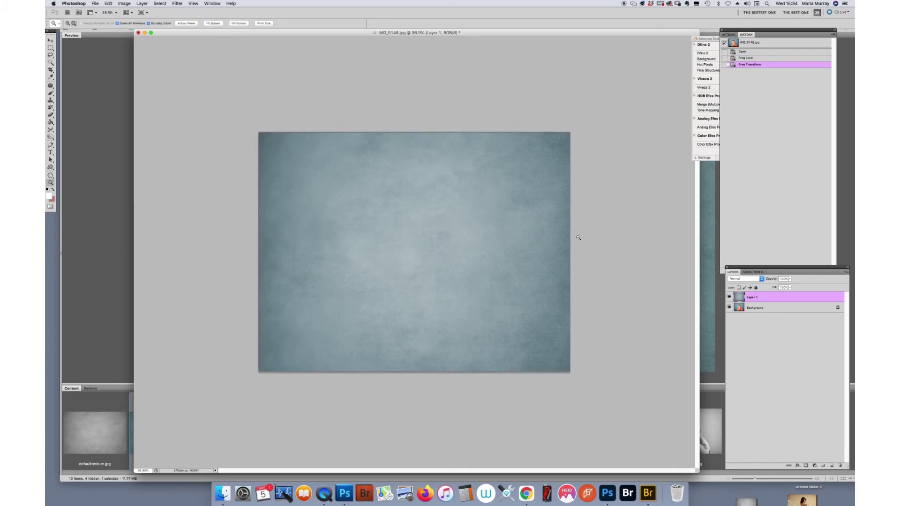
Try the Soft Light and Multiply blend modes on the texture layer and settle on Overlay.
left_click(744, 278)
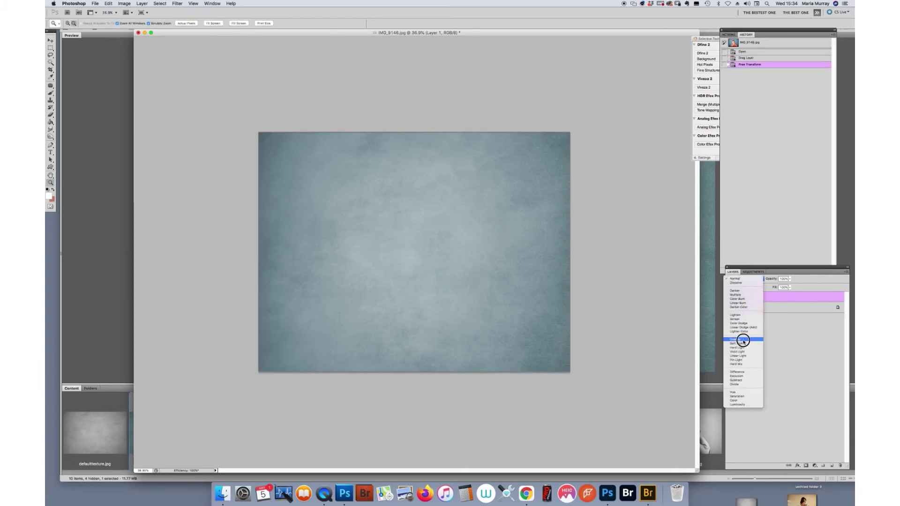
left_click(746, 344)
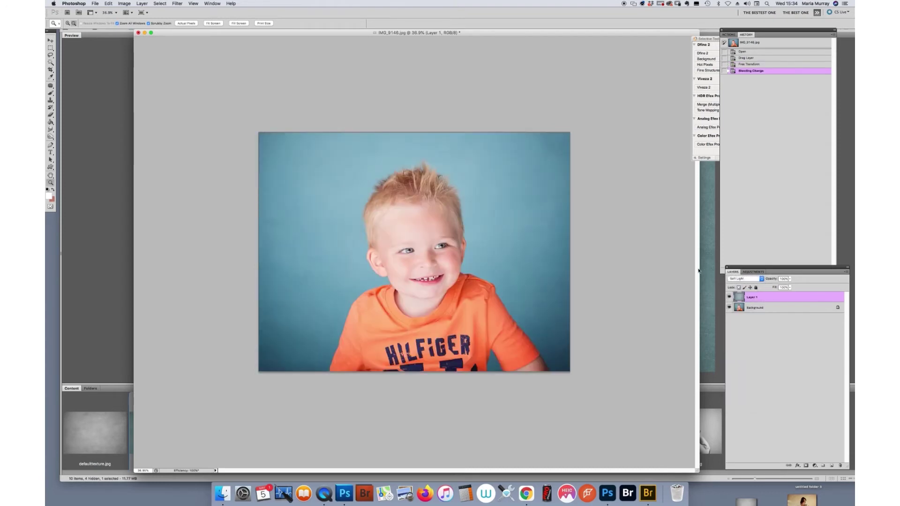
left_click(741, 279)
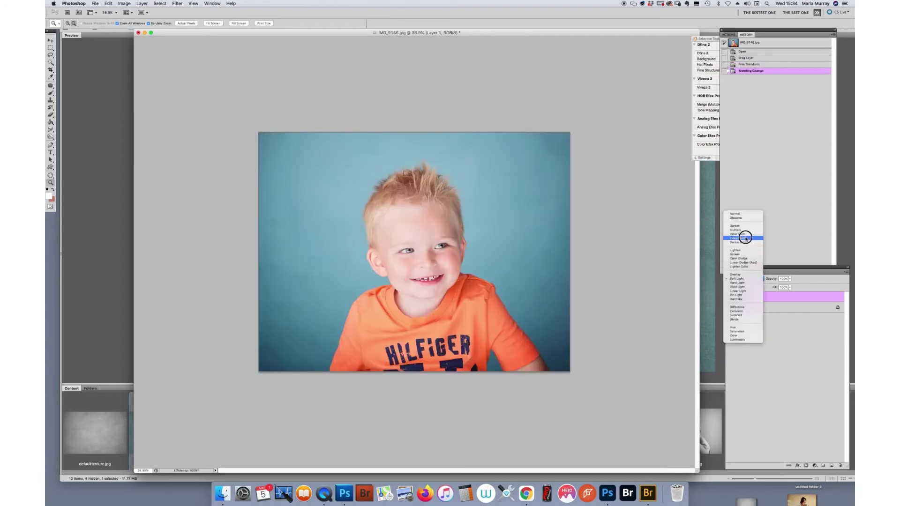
left_click(744, 233)
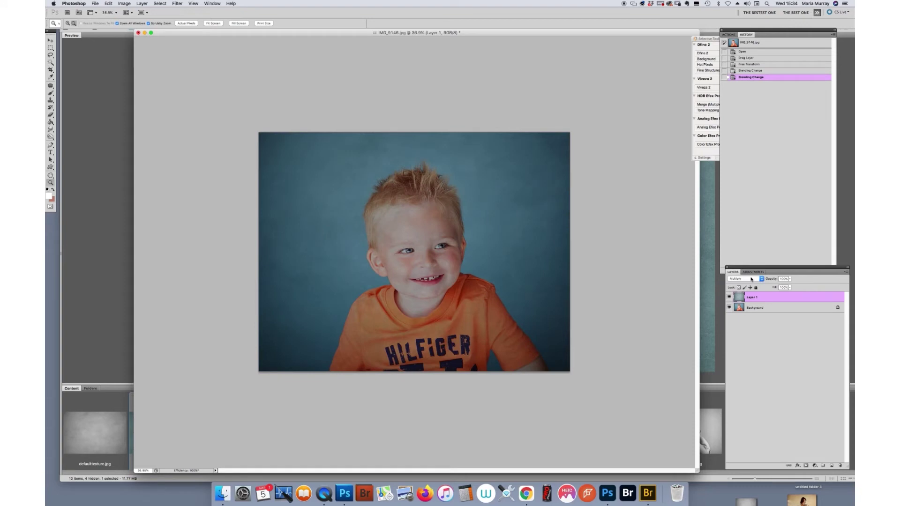
left_click(751, 279)
left_click(744, 325)
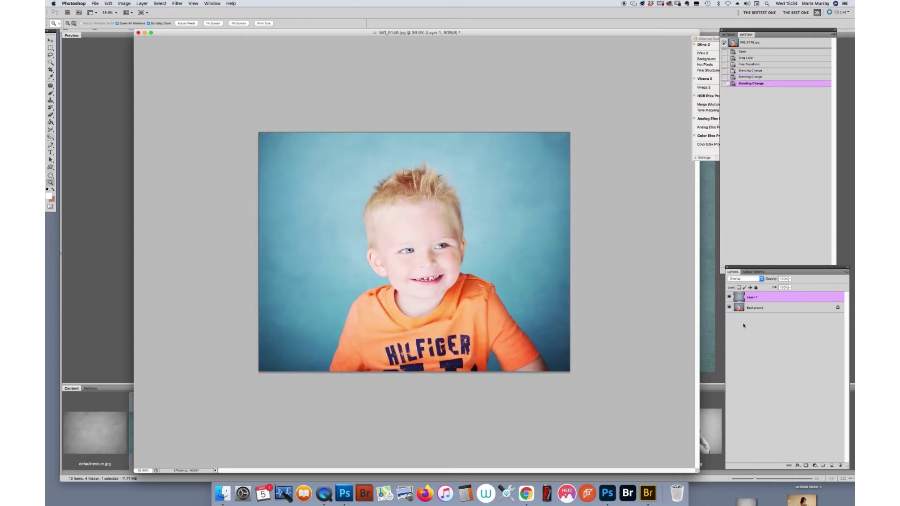
Adjust the texture layer's opacity, trying about 51% and settling on about 79%.
left_click(790, 279)
mouse_move(791, 285)
left_mouse_down()
mouse_move(755, 294)
mouse_move(777, 290)
left_mouse_up()
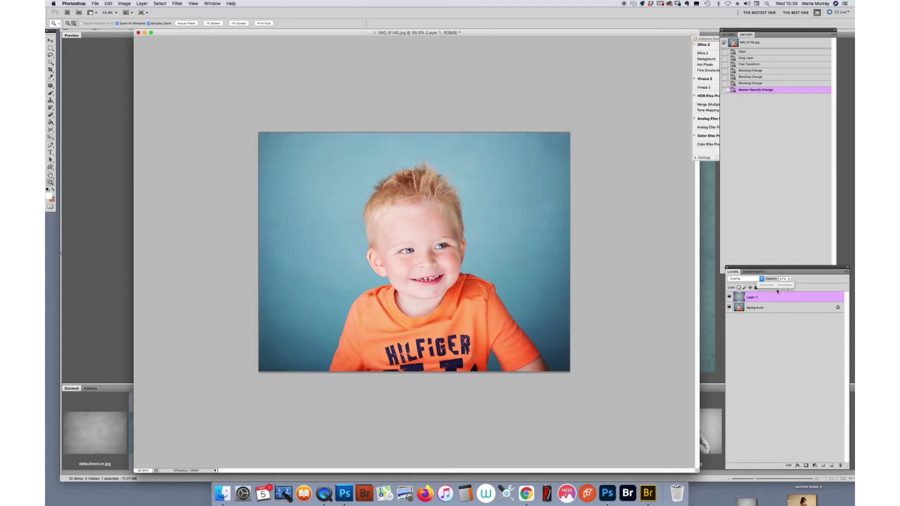
left_click_drag(522, 232, 537, 237)
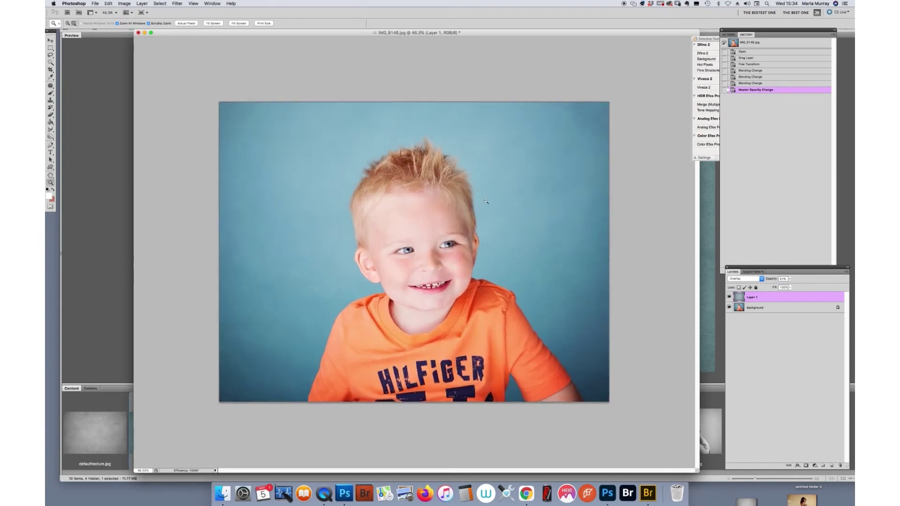
left_click(790, 280)
left_click_drag(800, 287, 800, 287)
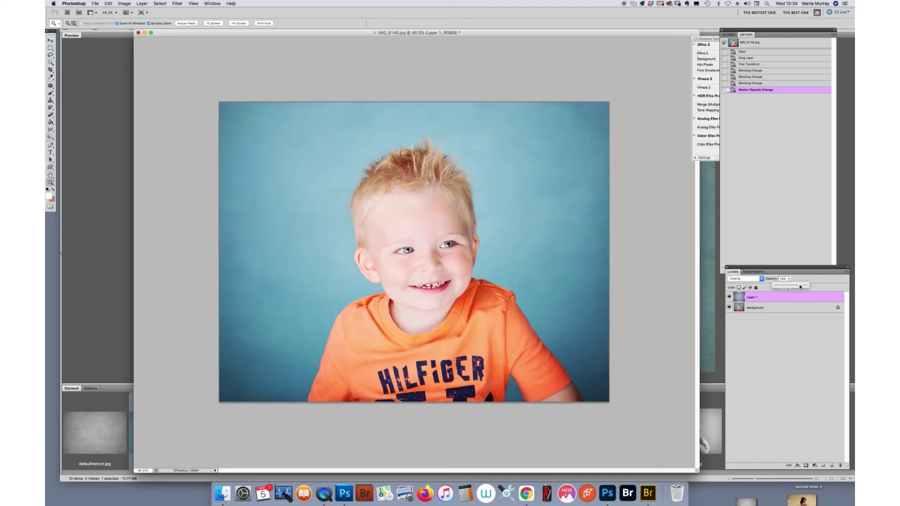
Add a layer mask to the texture layer and paint black over the boy's face, hair and shirt to hide the texture there.
left_click(814, 466)
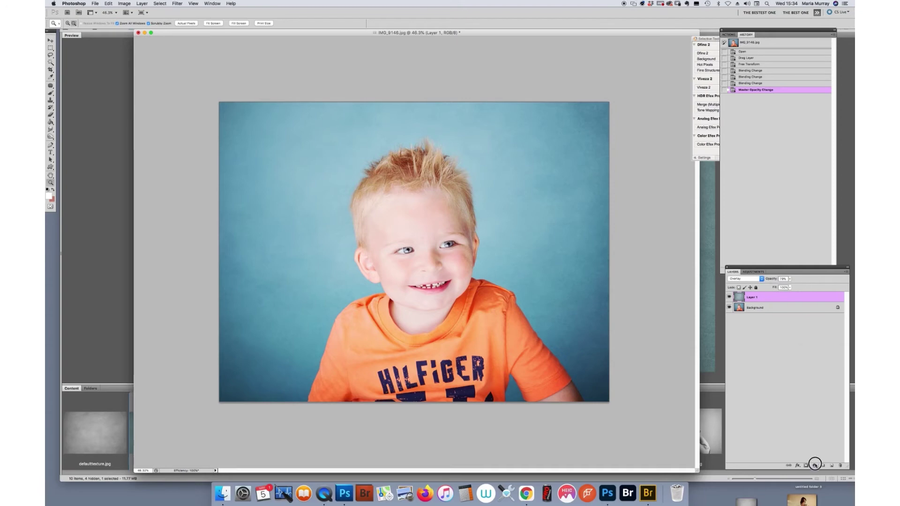
left_click(808, 468)
left_click(806, 466)
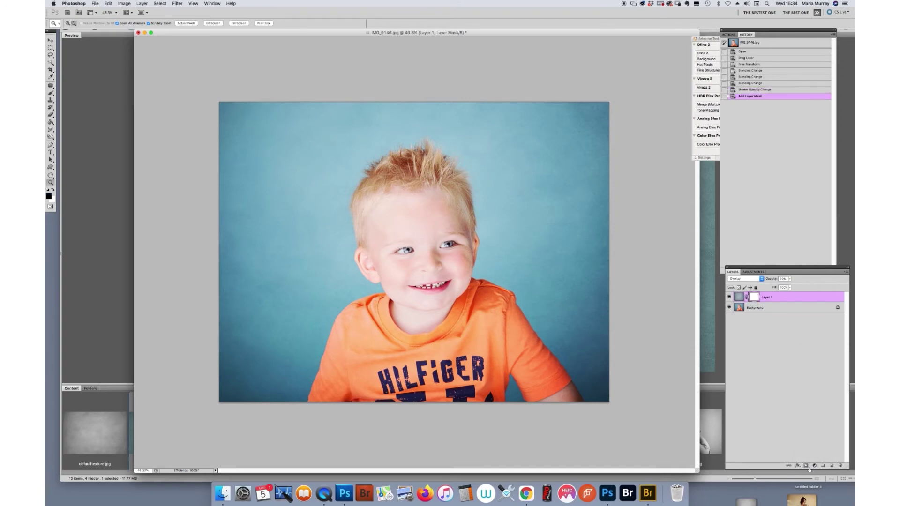
left_click(50, 92)
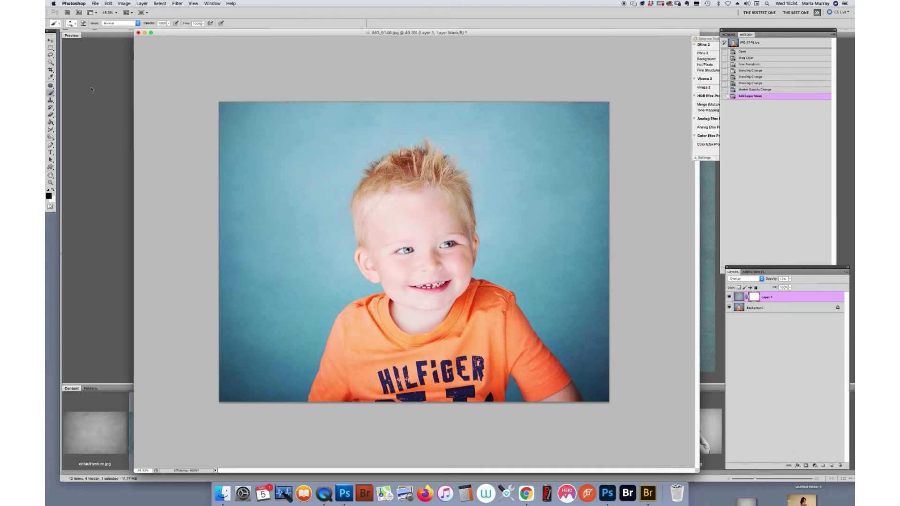
mouse_move(379, 209)
left_mouse_down()
mouse_move(412, 234)
mouse_move(442, 210)
mouse_move(455, 229)
mouse_move(424, 209)
mouse_move(434, 165)
mouse_move(386, 173)
mouse_move(399, 287)
mouse_move(333, 358)
mouse_move(349, 410)
mouse_move(413, 357)
mouse_move(445, 288)
mouse_move(482, 328)
mouse_move(506, 318)
mouse_move(559, 392)
mouse_move(492, 315)
mouse_move(420, 295)
mouse_move(368, 253)
mouse_move(373, 269)
mouse_move(359, 229)
mouse_move(438, 229)
mouse_move(349, 161)
left_mouse_up()
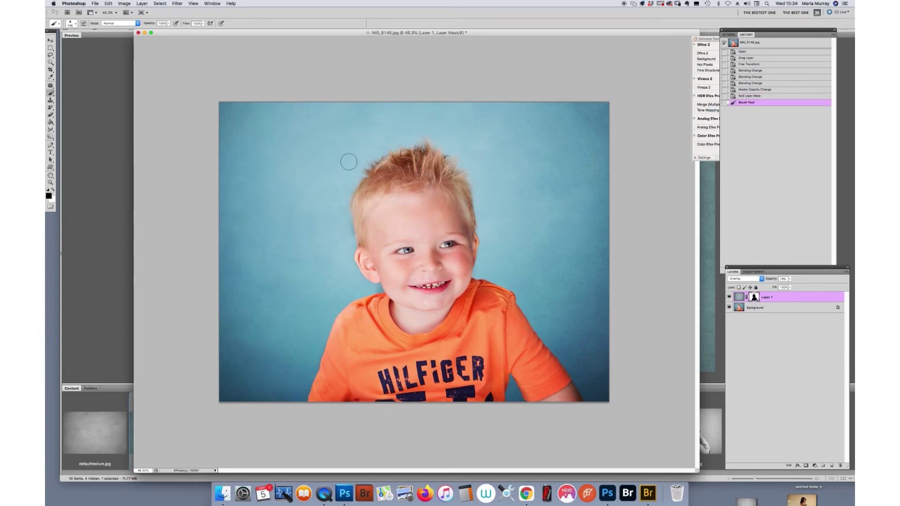
Paint white on the mask along the background edges above the hair and beside the neck to restore the texture.
left_click(53, 190)
left_click_drag(392, 143, 427, 123)
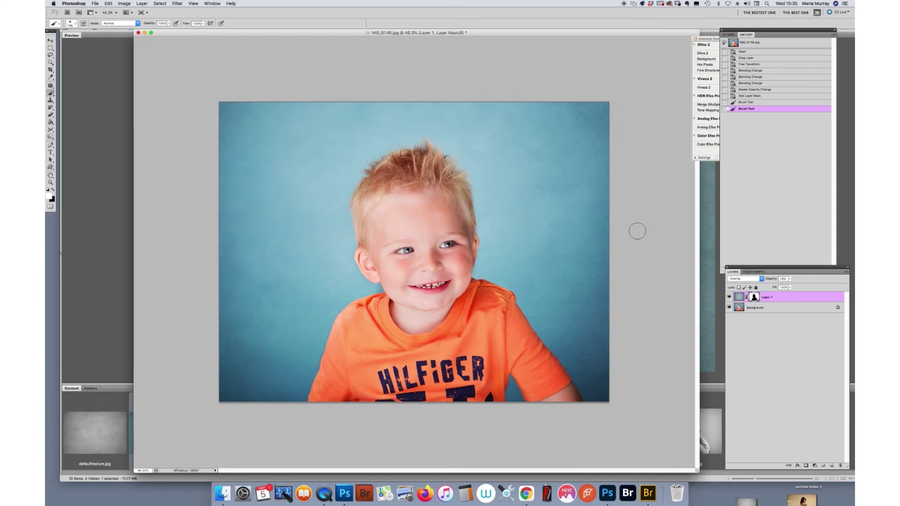
left_click_drag(368, 289, 376, 300)
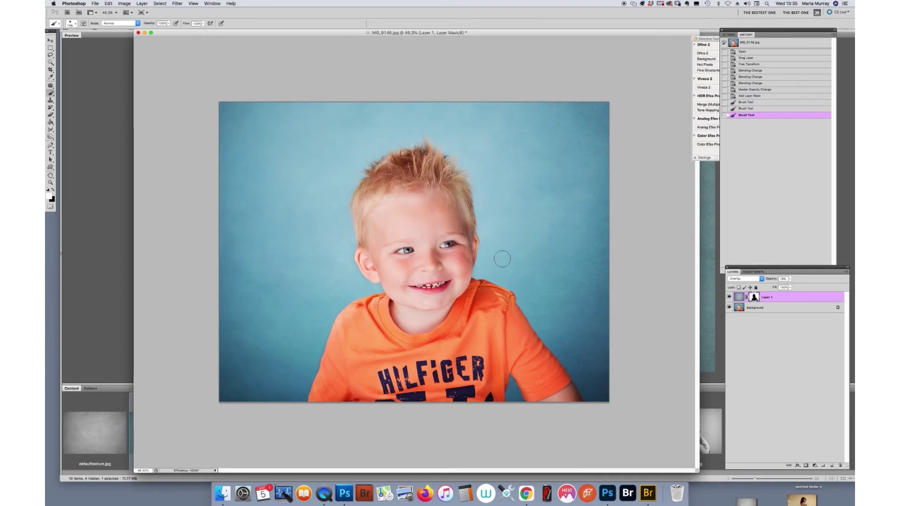
left_click(497, 247)
Flatten the image and add a Hue/Saturation adjustment layer with the master saturation lowered to about -13.
left_click(141, 3)
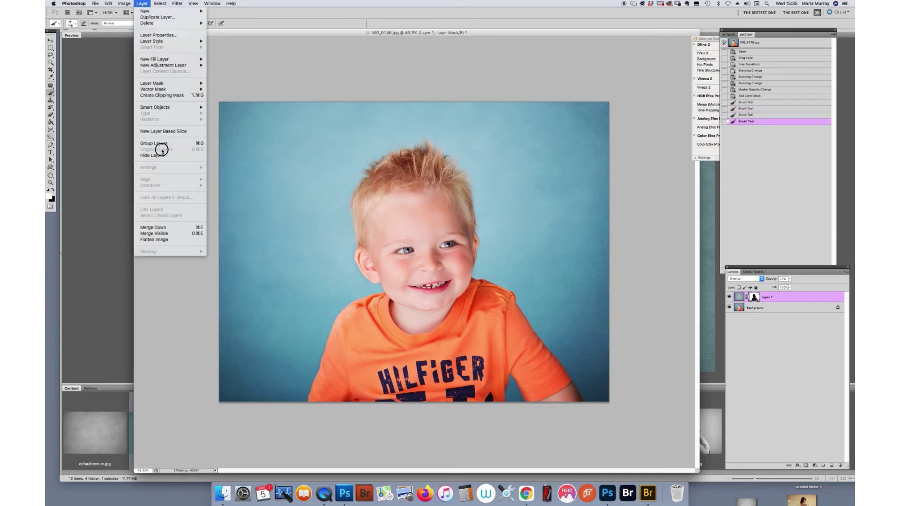
left_click(172, 236)
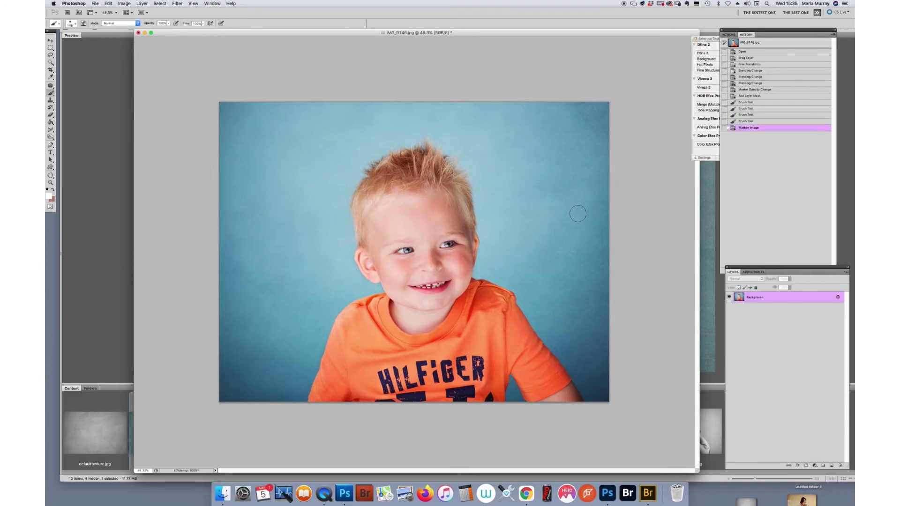
left_click(815, 466)
left_click(814, 406)
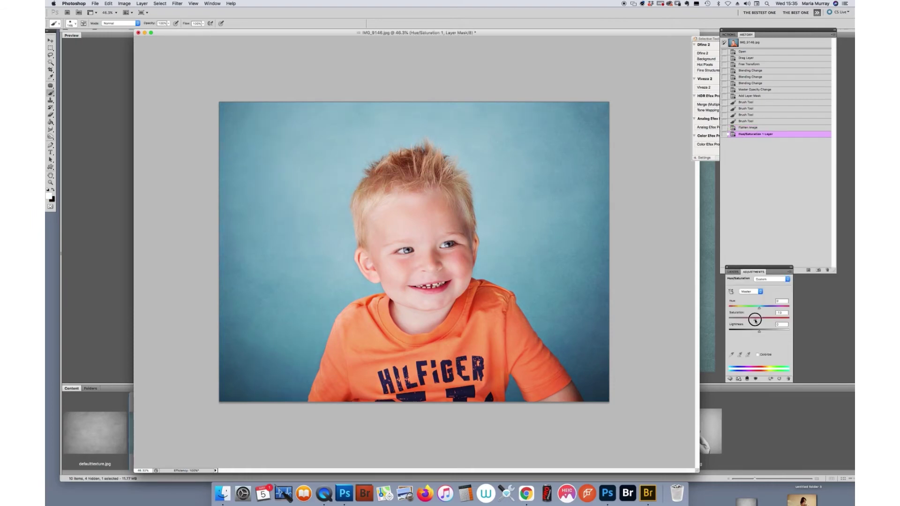
left_click_drag(754, 320, 755, 320)
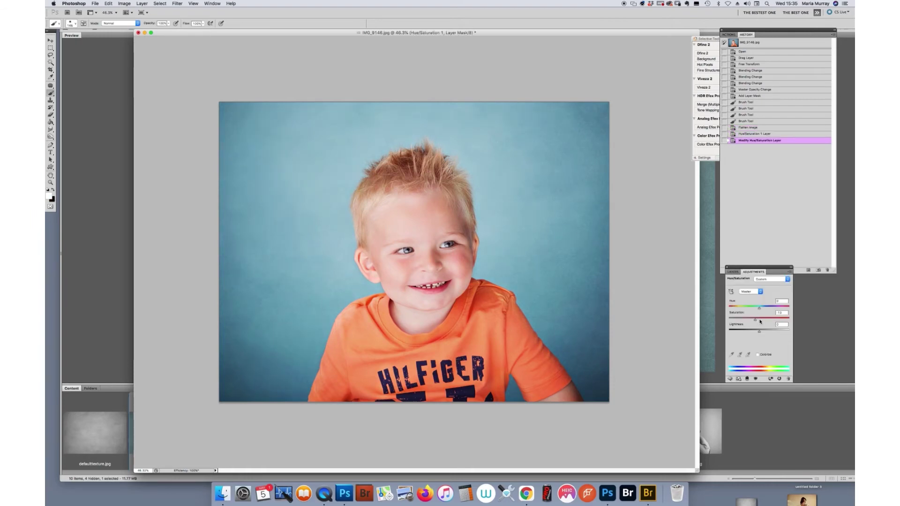
Add a Selective Color adjustment layer and, in the Reds, raise cyan to about +27 and lower magenta to about -20.
left_click(732, 272)
left_click(815, 466)
left_click(815, 464)
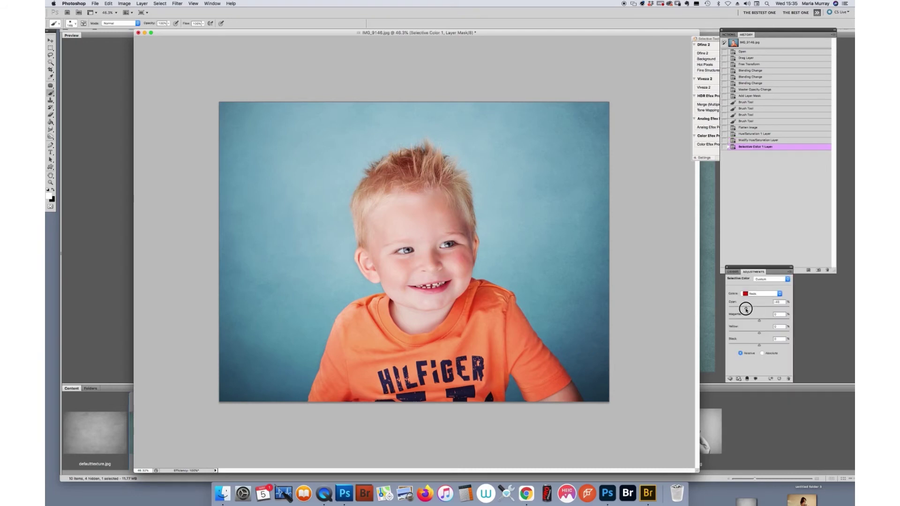
mouse_move(746, 309)
left_mouse_down()
mouse_move(780, 315)
mouse_move(739, 321)
mouse_move(753, 325)
left_mouse_up()
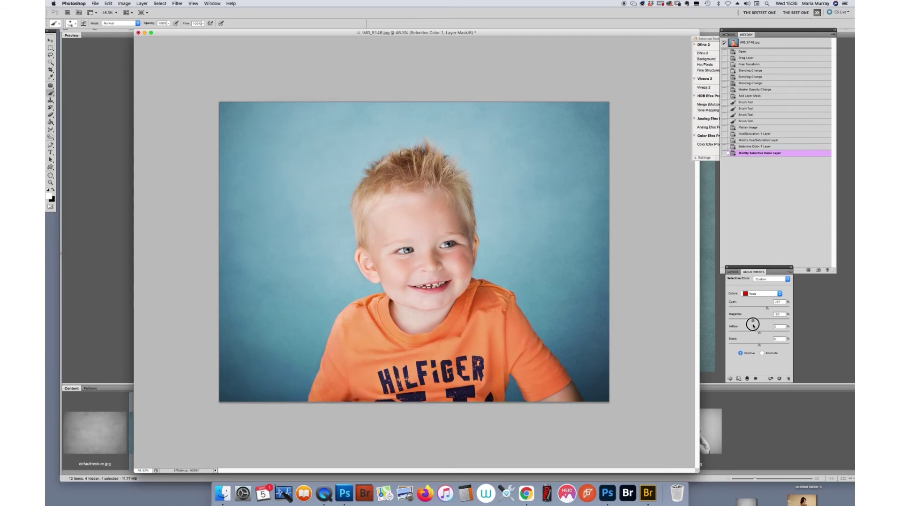
left_click(733, 272)
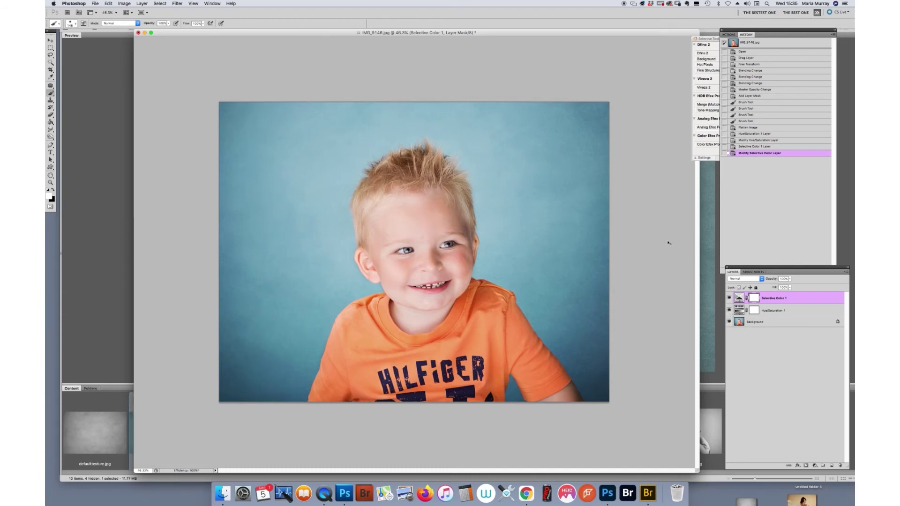
Close the boy's photo without saving and open the couple's maternity photo 7T8A1607ret.jpg from Bridge in Photoshop.
key("super+w")
left_click(443, 153)
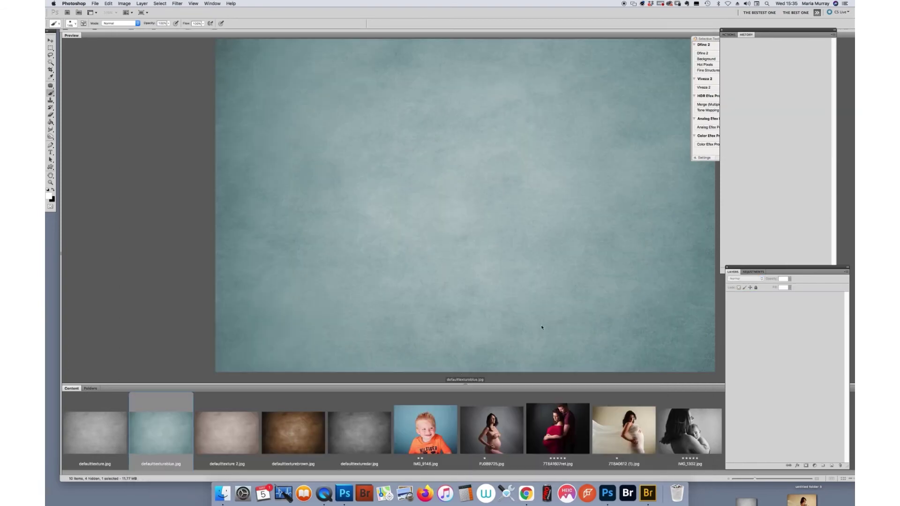
left_click(556, 438)
left_click_drag(556, 439, 344, 495)
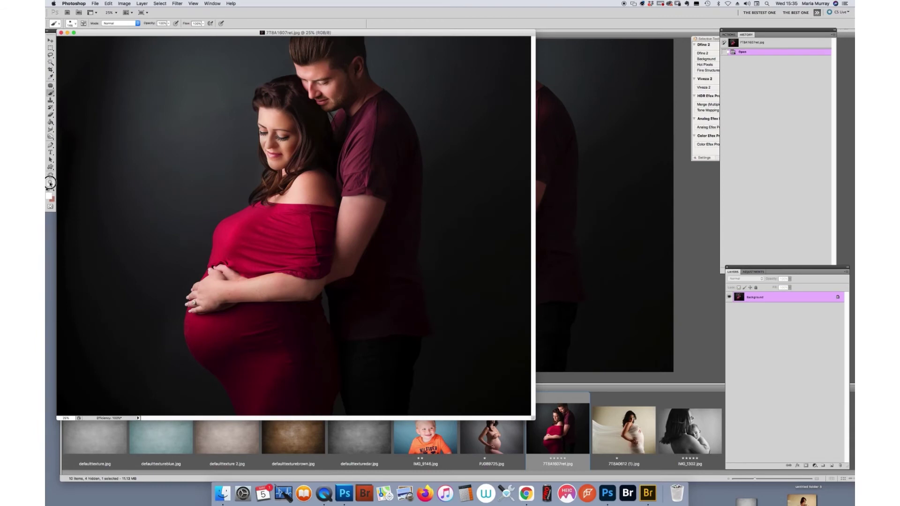
left_click(50, 183)
left_click_drag(193, 115, 450, 65)
Open the dark grey texture from Bridge, copy it as a layer onto the couple's photo and close the texture file.
left_click(249, 455)
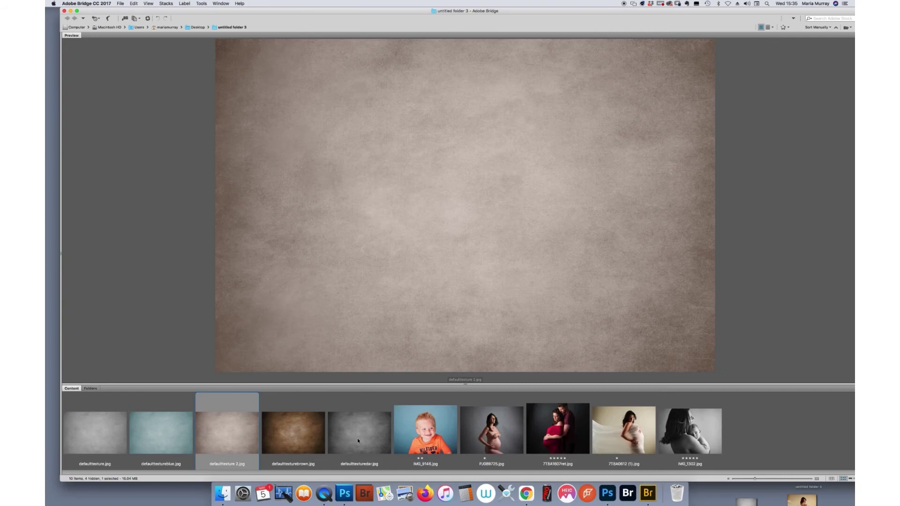
left_click(359, 436)
left_click(345, 493)
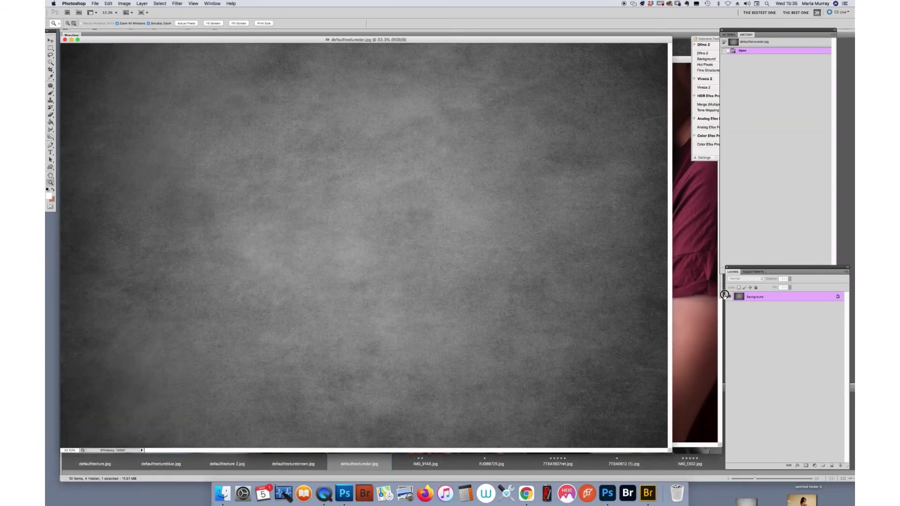
left_click_drag(724, 295, 704, 290)
key("ctrl+Tab")
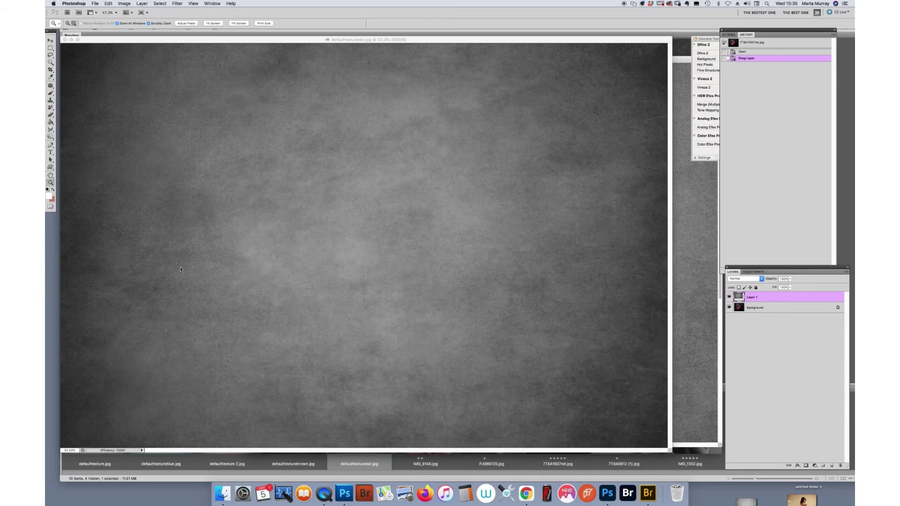
key("cmd+w")
Move and stretch the dark grey texture layer with Free Transform until it covers the couple's whole photo, and apply the transform.
left_click_drag(436, 198, 402, 191)
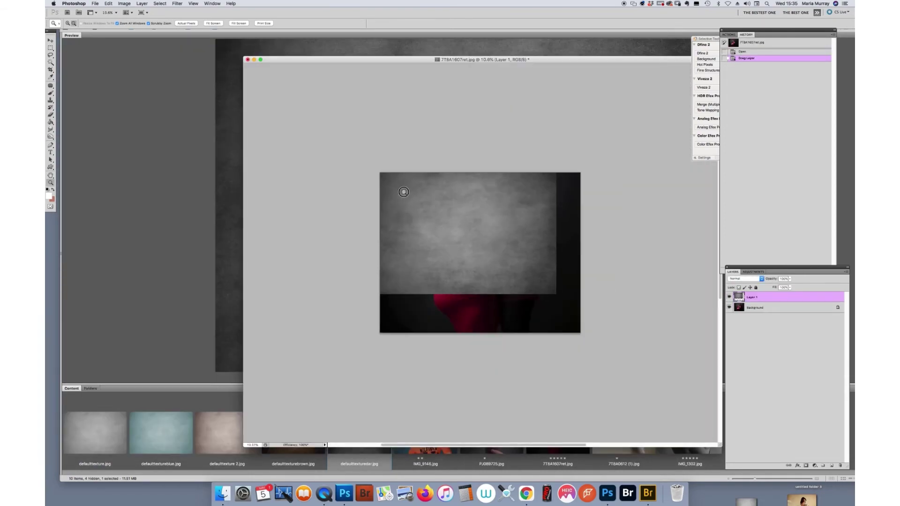
left_click(109, 3)
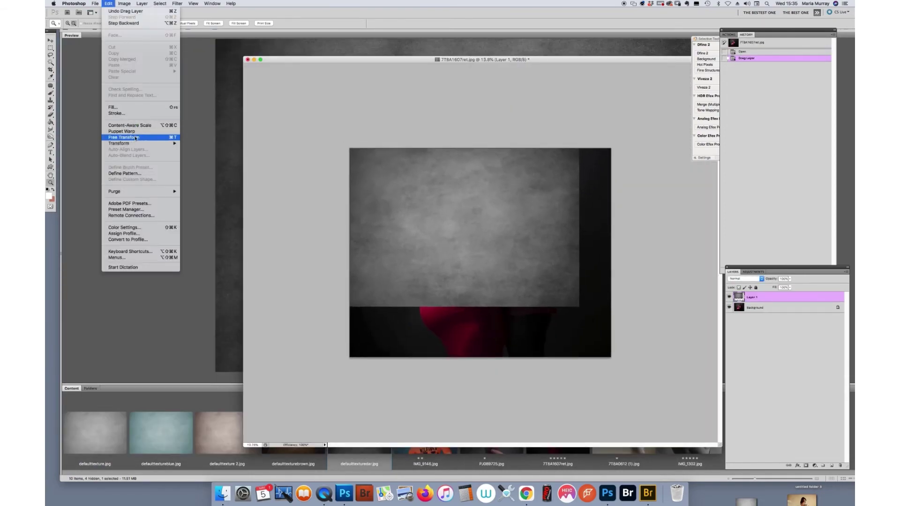
left_click(127, 137)
left_click_drag(488, 217, 497, 244)
left_click_drag(603, 187, 610, 148)
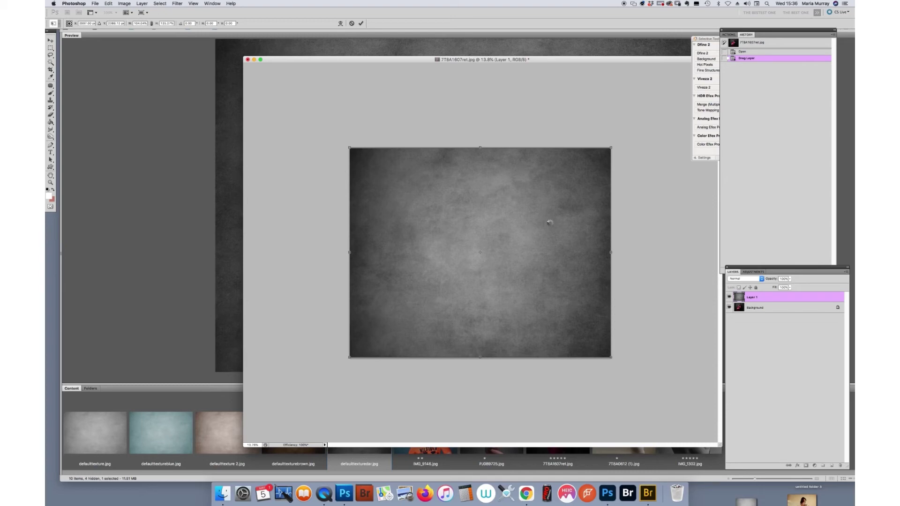
key("Return")
Set the dark grey texture layer's blend mode to Soft Light and inspect the effect on the couple's photo.
left_click(741, 280)
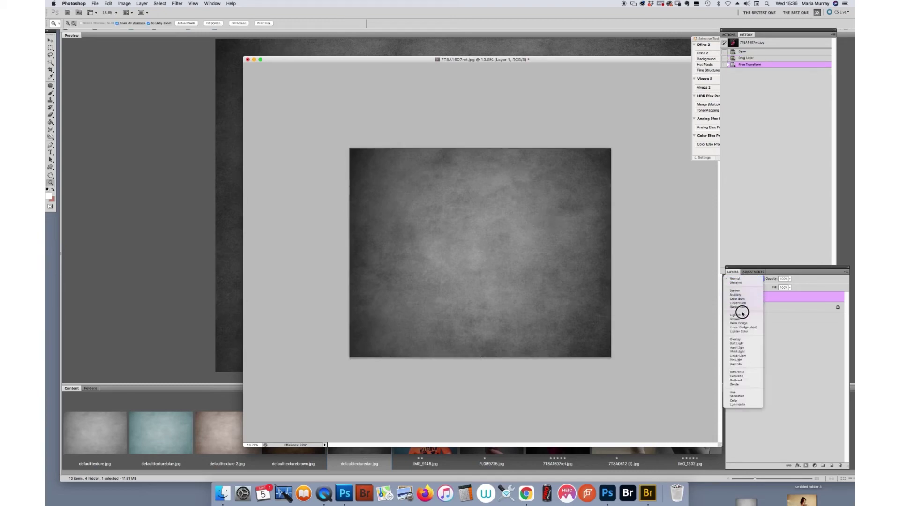
left_click(740, 345)
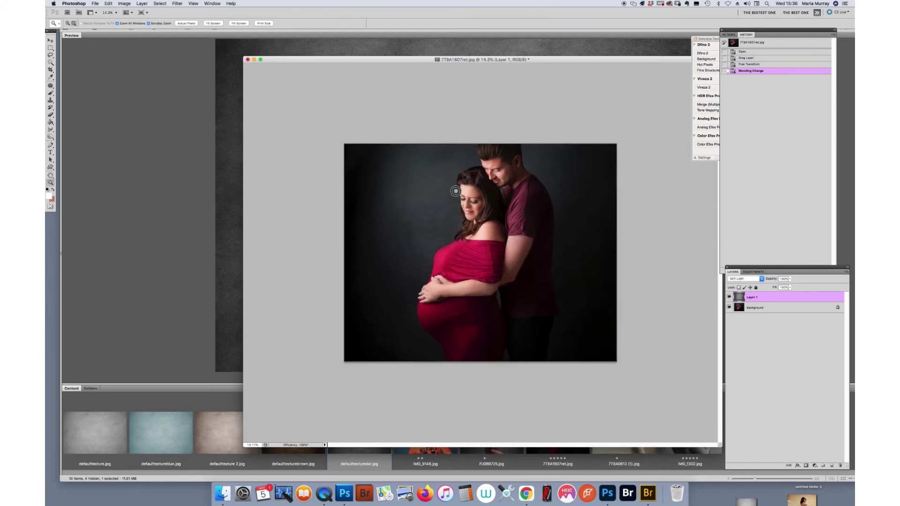
left_click_drag(463, 197, 520, 230)
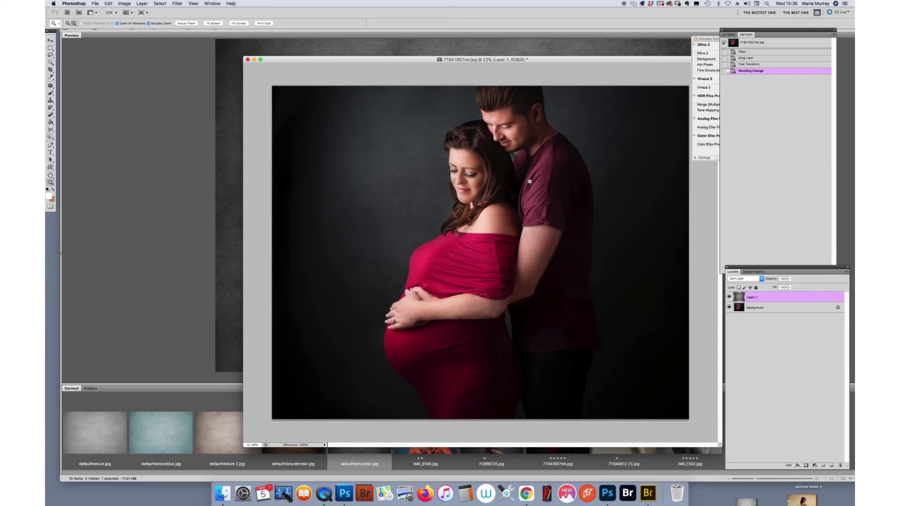
left_click_drag(485, 146, 541, 163)
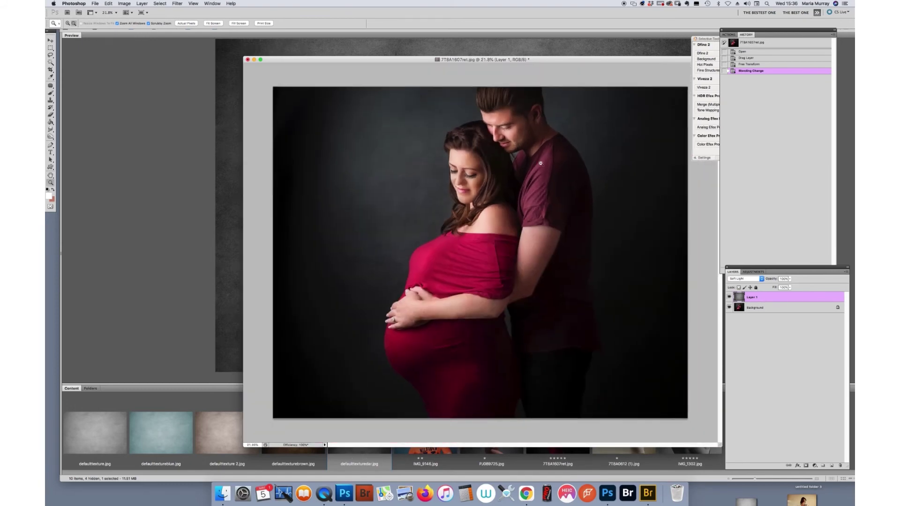
Add a layer mask to the texture layer and paint black over the couple's faces and upper bodies.
left_click(807, 467)
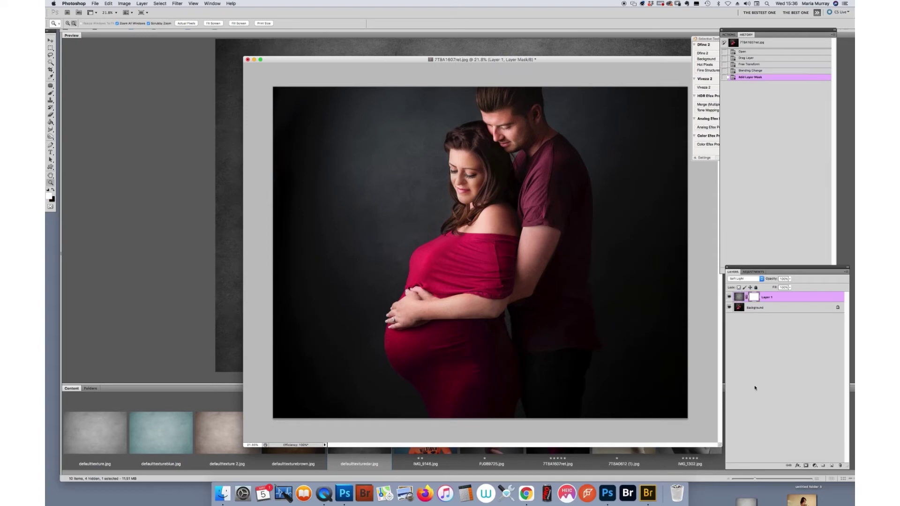
left_click(54, 188)
key("b")
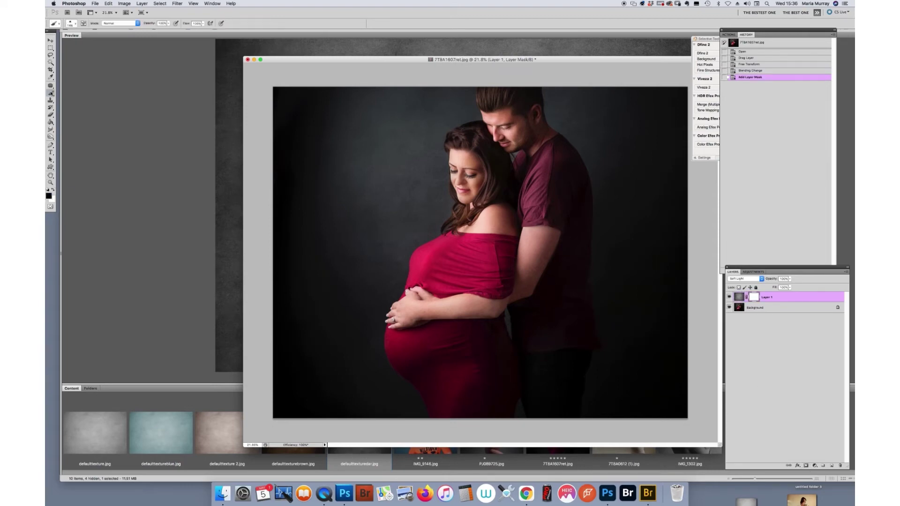
mouse_move(454, 155)
left_mouse_down()
mouse_move(466, 189)
mouse_move(474, 197)
mouse_move(478, 182)
mouse_move(488, 213)
mouse_move(491, 201)
mouse_move(462, 229)
mouse_move(469, 238)
mouse_move(476, 212)
mouse_move(510, 214)
left_mouse_up()
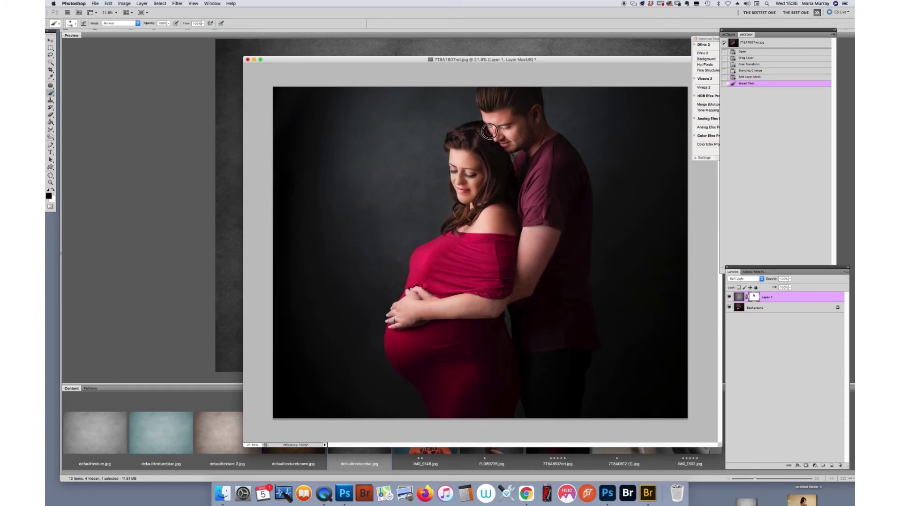
left_click_drag(496, 93, 527, 214)
Increase the brush size and paint black on the mask over the man's arm and the woman's red dress.
left_click(74, 27)
left_click_drag(60, 44, 72, 45)
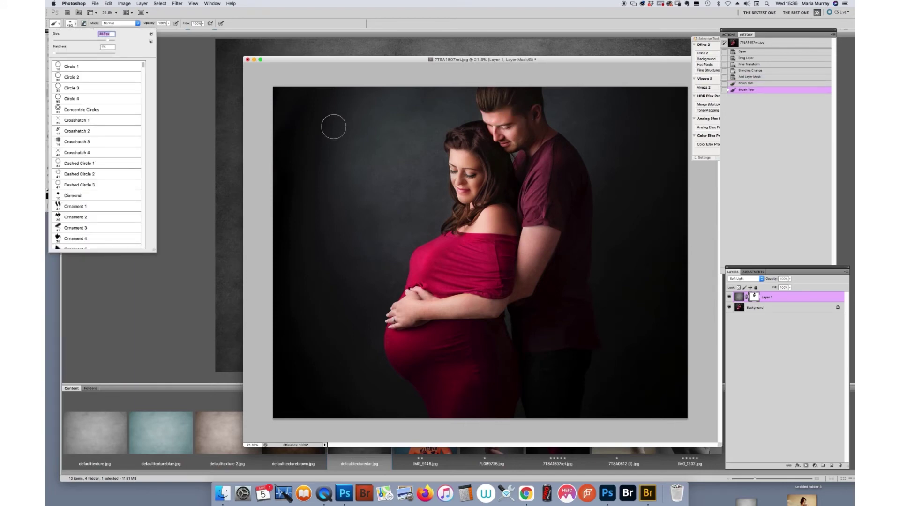
left_click(539, 235)
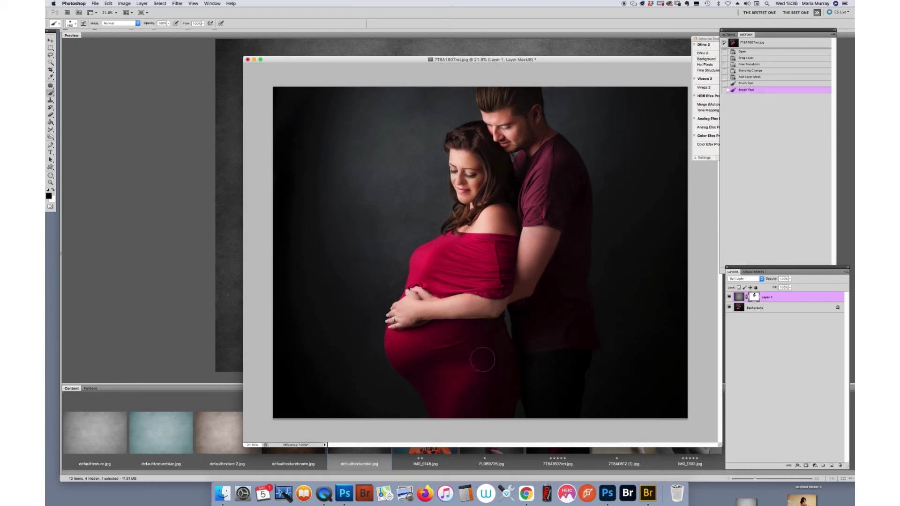
left_click_drag(433, 350, 492, 327)
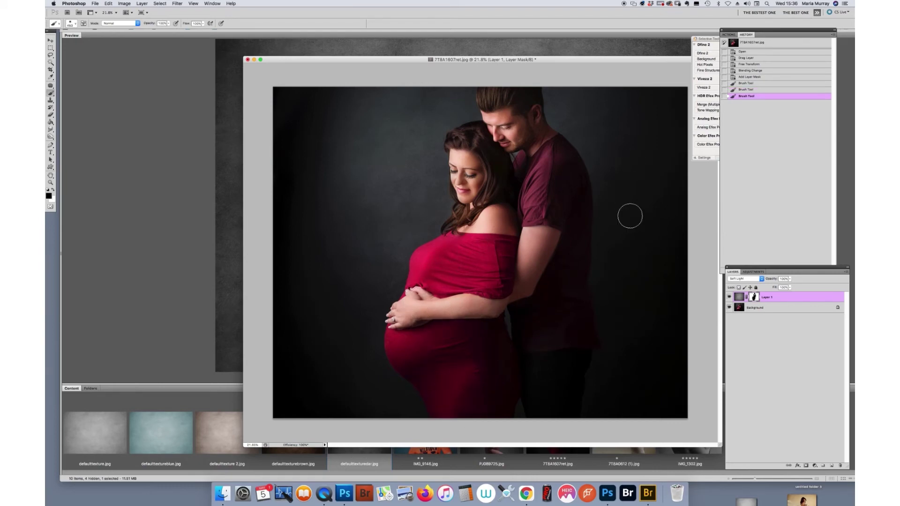
Try the Overlay, Screen and Multiply blend modes on the dark grey texture layer, and return it to Soft Light.
left_click(737, 278)
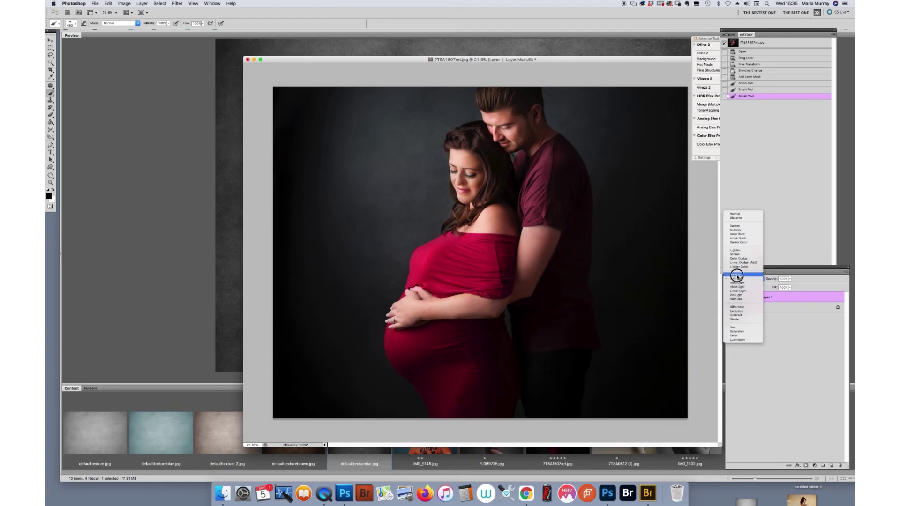
left_click(739, 273)
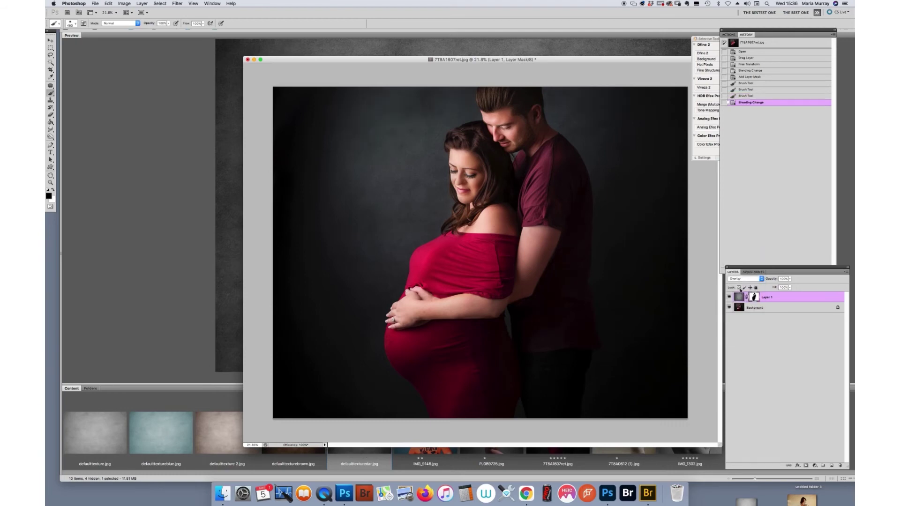
left_click(745, 279)
left_click(746, 268)
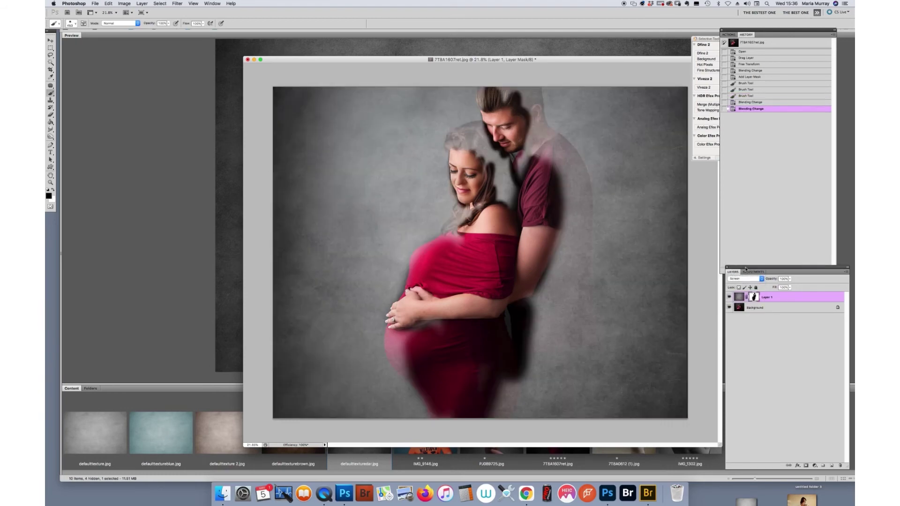
left_click(744, 279)
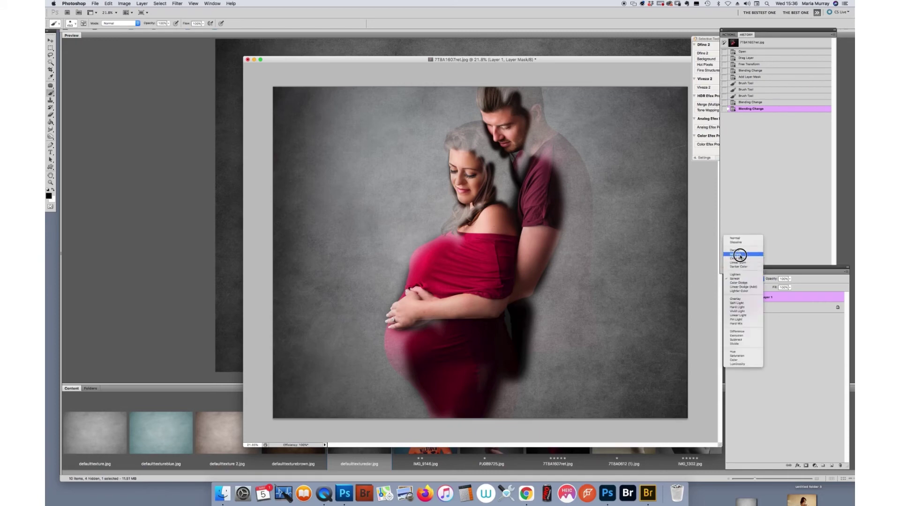
left_click(740, 256)
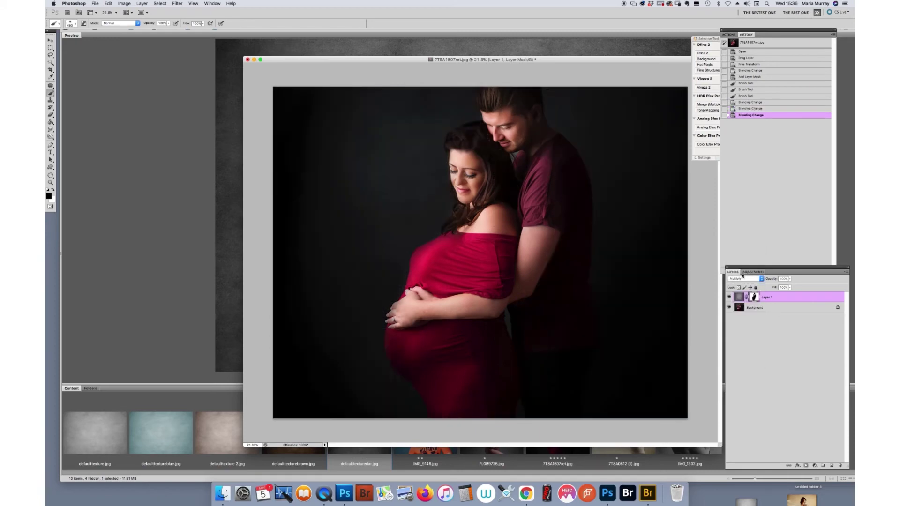
left_click(747, 279)
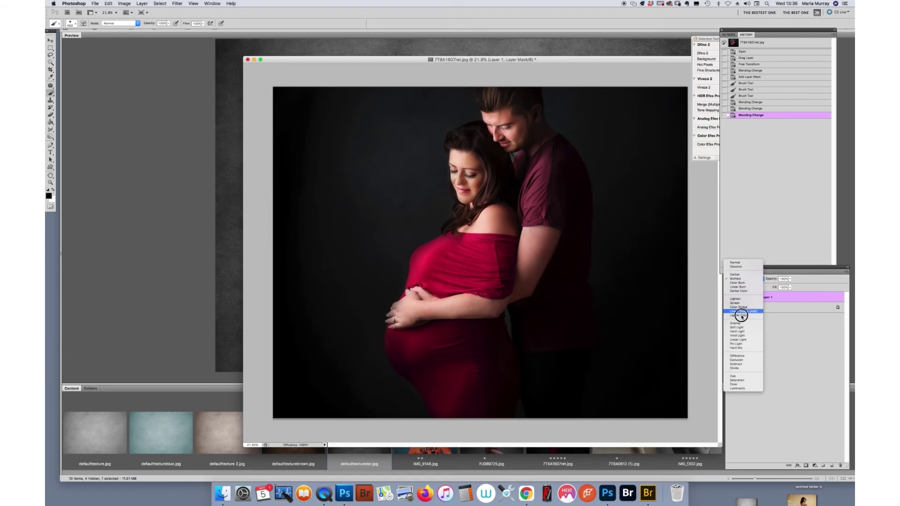
left_click(741, 330)
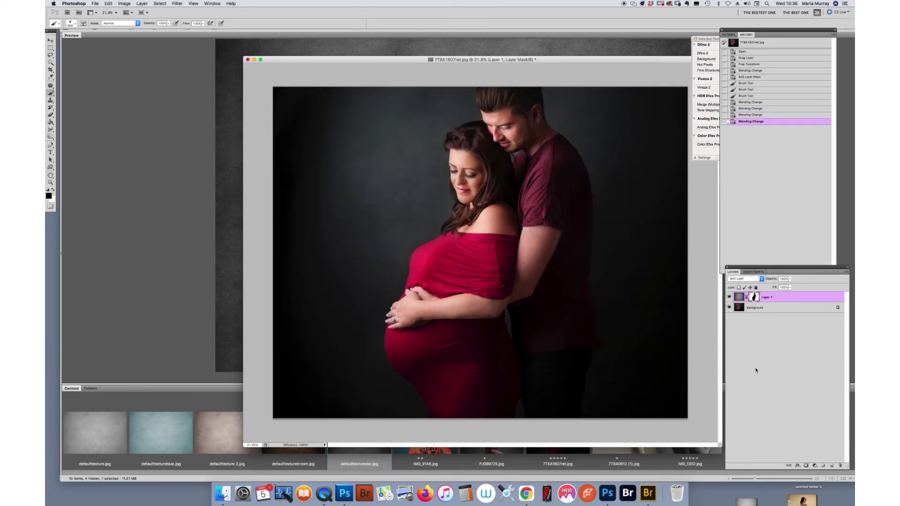
Close the couple's photo and open the draped maternity portrait 7TBA0612 (1).jpg from Bridge in Photoshop.
key("super+w")
left_click(430, 156)
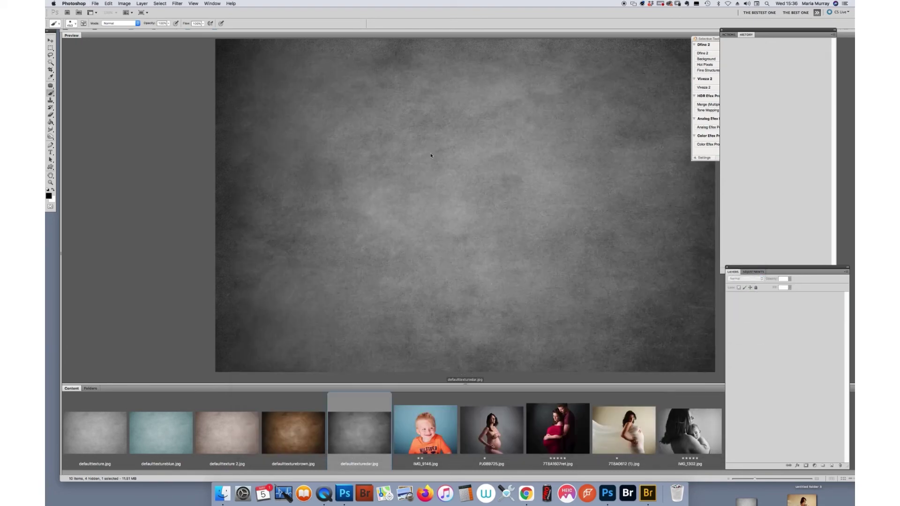
left_click(571, 427)
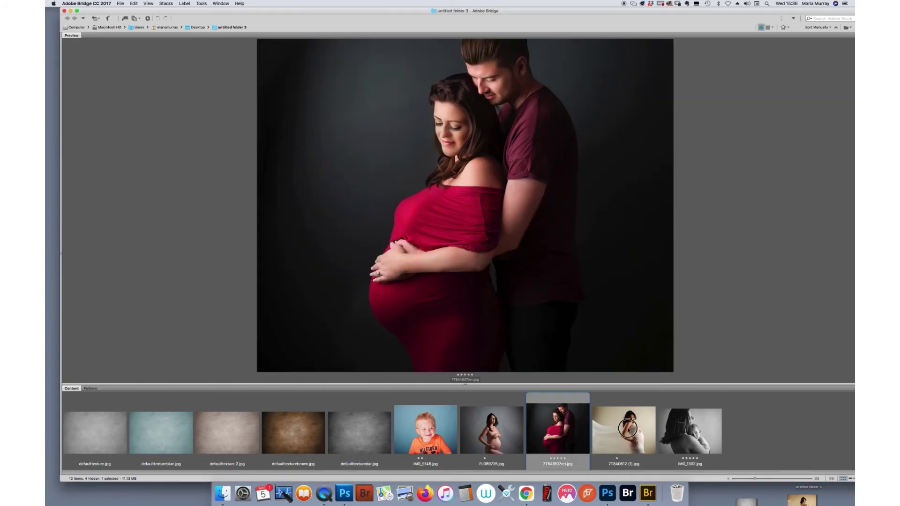
left_click(627, 432)
left_click_drag(627, 433, 344, 492)
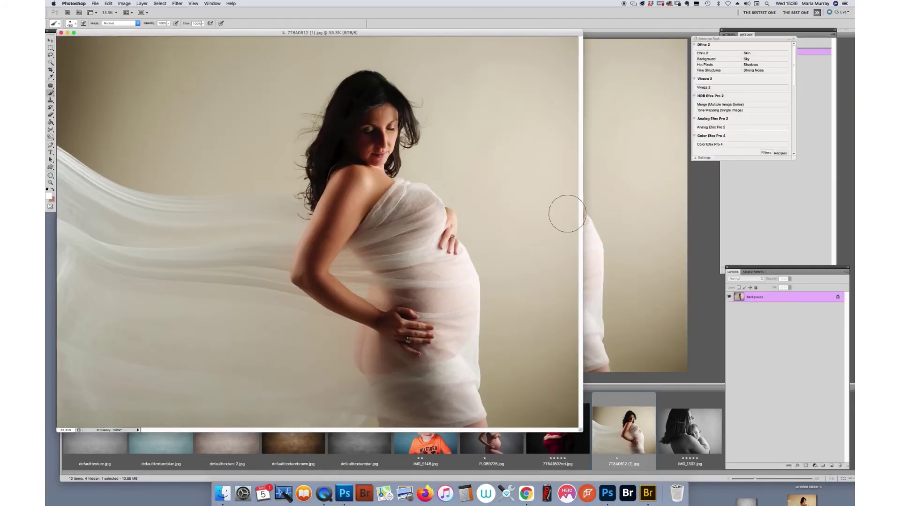
left_click_drag(454, 32, 586, 32)
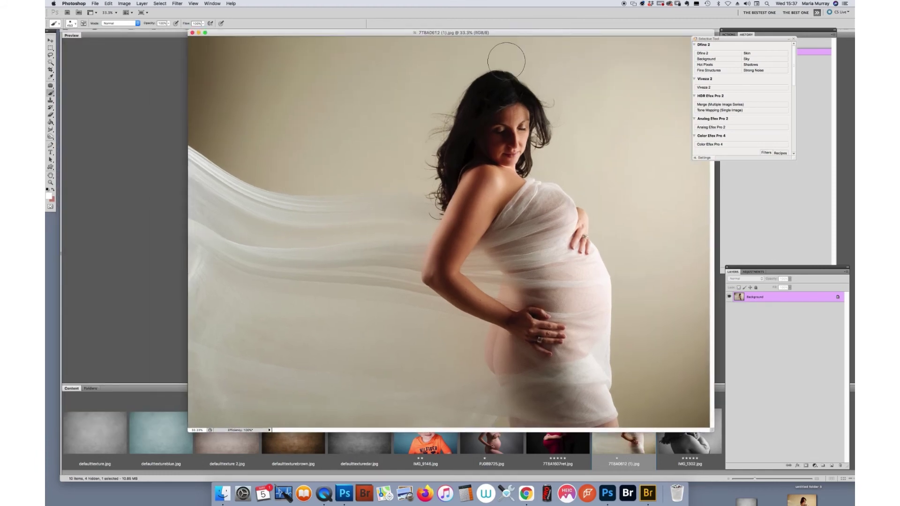
Open defaulttexturebrown.jpg from Bridge, copy it as a layer onto the draped maternity portrait, and close the texture file.
left_click(296, 447)
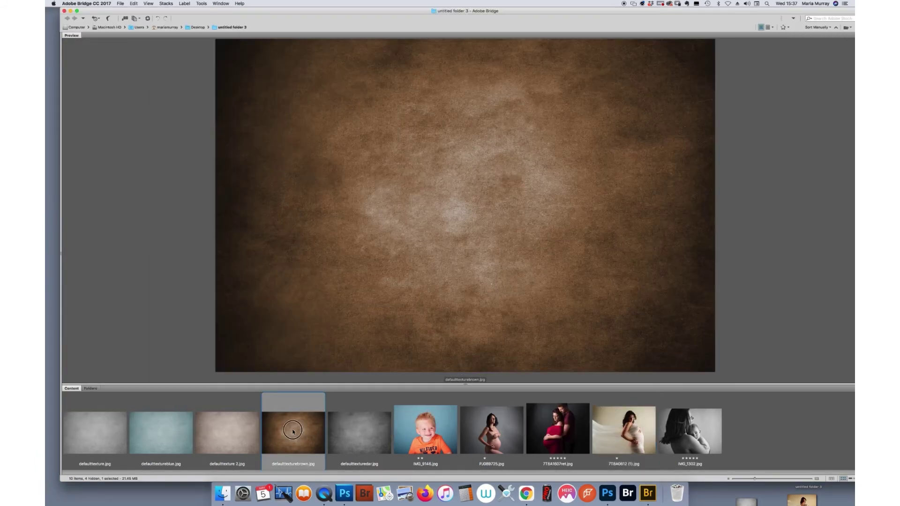
left_click(338, 493)
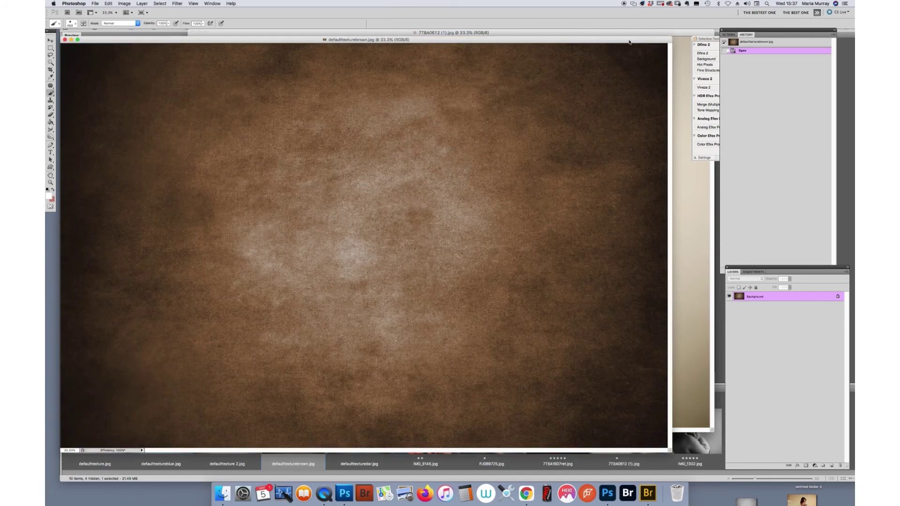
left_click_drag(468, 32, 468, 366)
left_click_drag(755, 296, 534, 219)
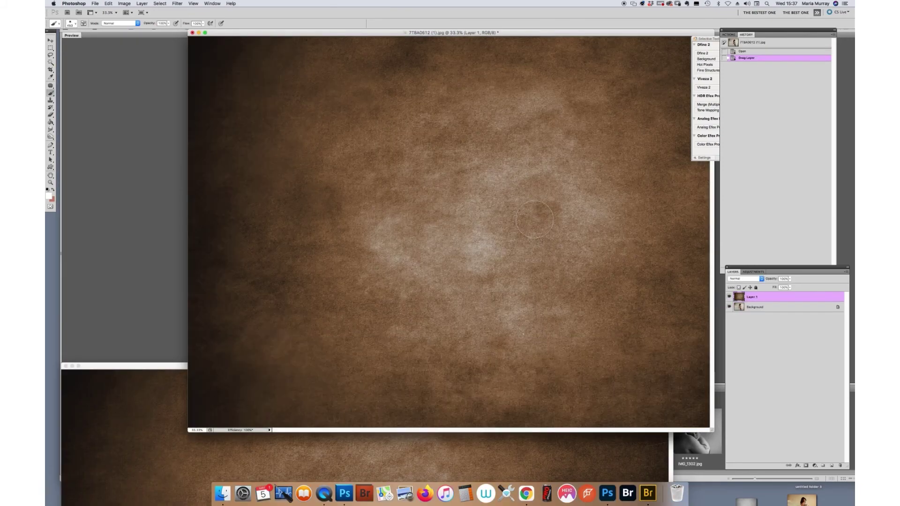
left_click(558, 450)
key("super+w")
Reposition the brown texture layer and shrink its height and width with Free Transform to just cover the portrait.
key("z")
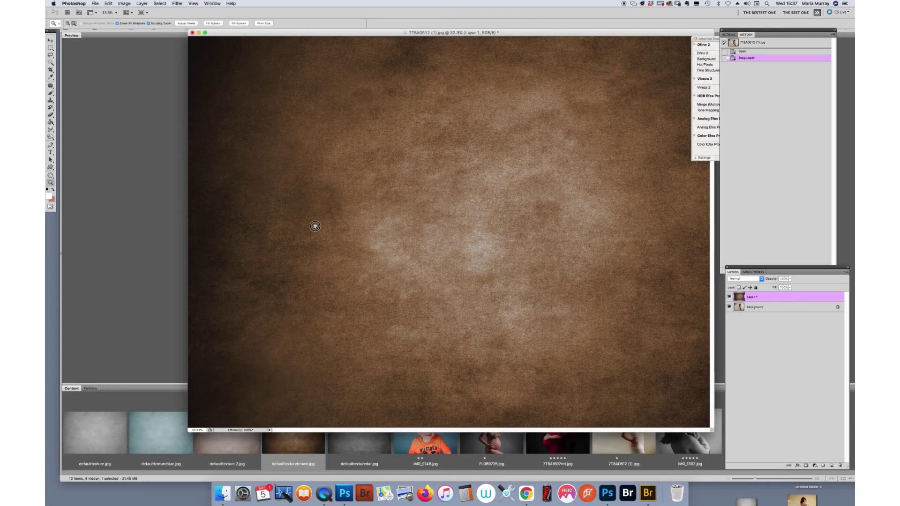
left_click_drag(315, 227, 409, 145)
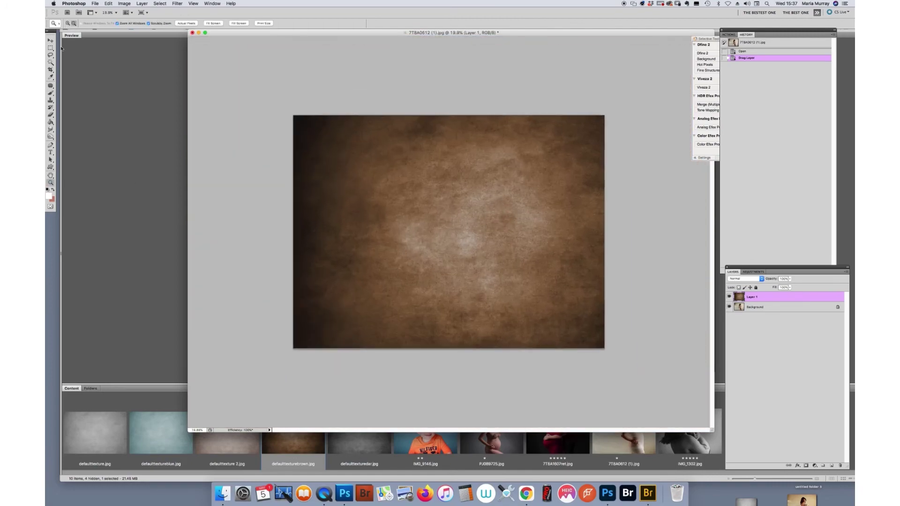
key("v")
left_click_drag(492, 149, 486, 149)
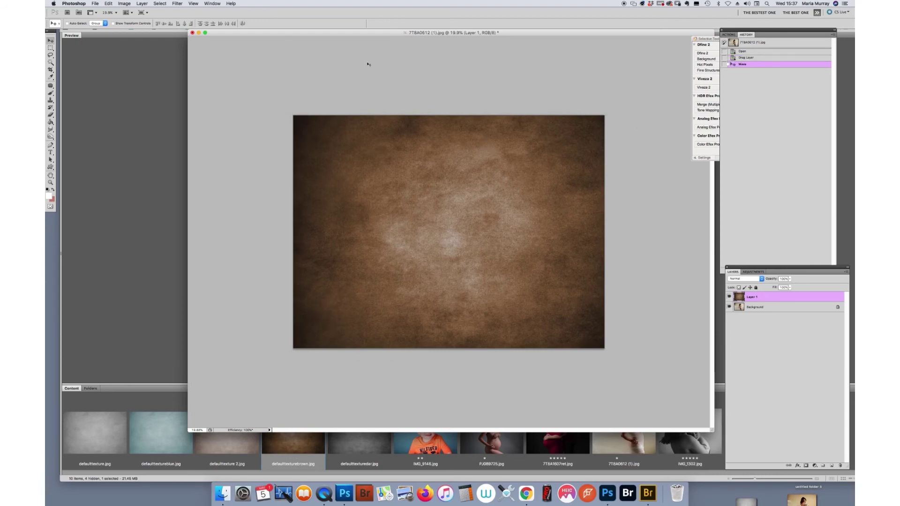
left_click(108, 4)
left_click(141, 134)
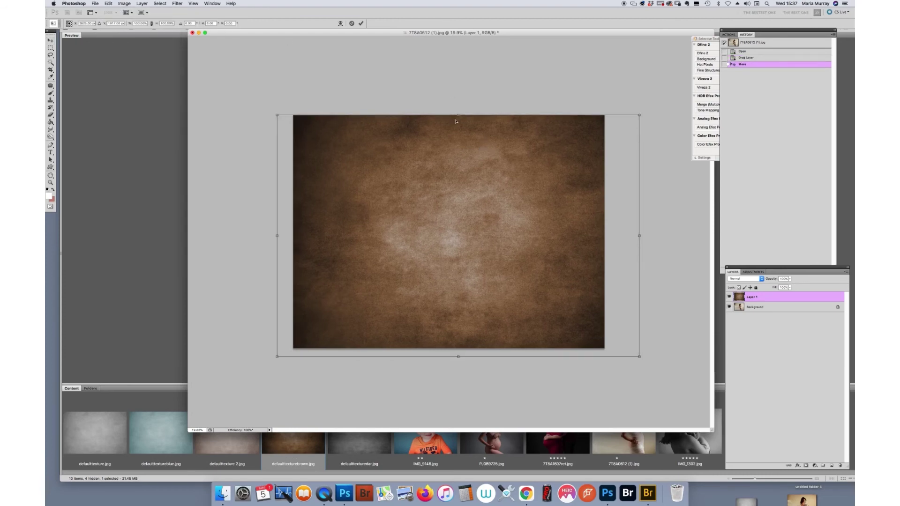
left_click_drag(459, 356, 459, 350)
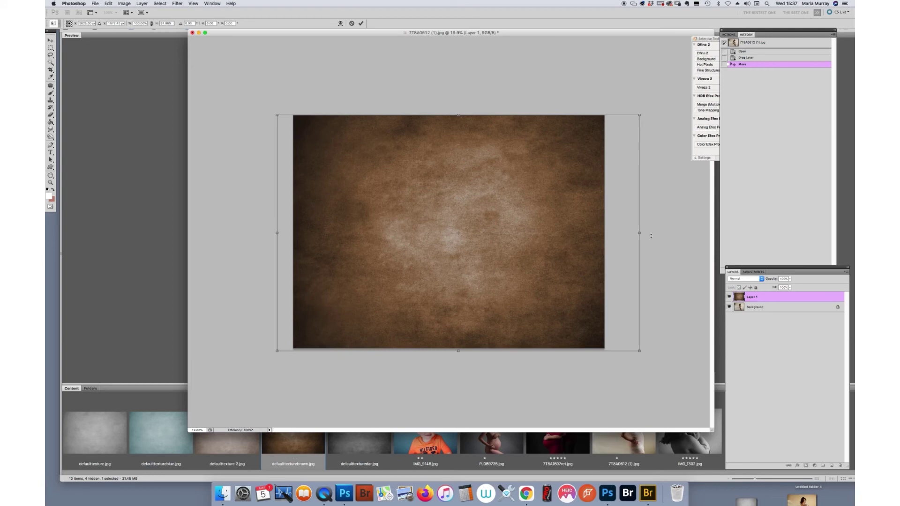
left_click_drag(639, 233, 614, 234)
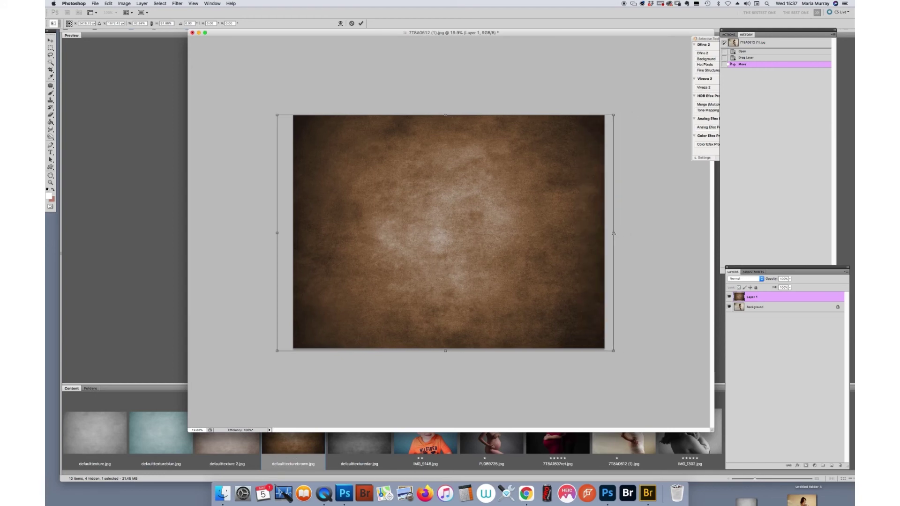
Set the brown texture layer's blend mode to Soft Light and compare the portrait with and without the layer.
left_click(742, 280)
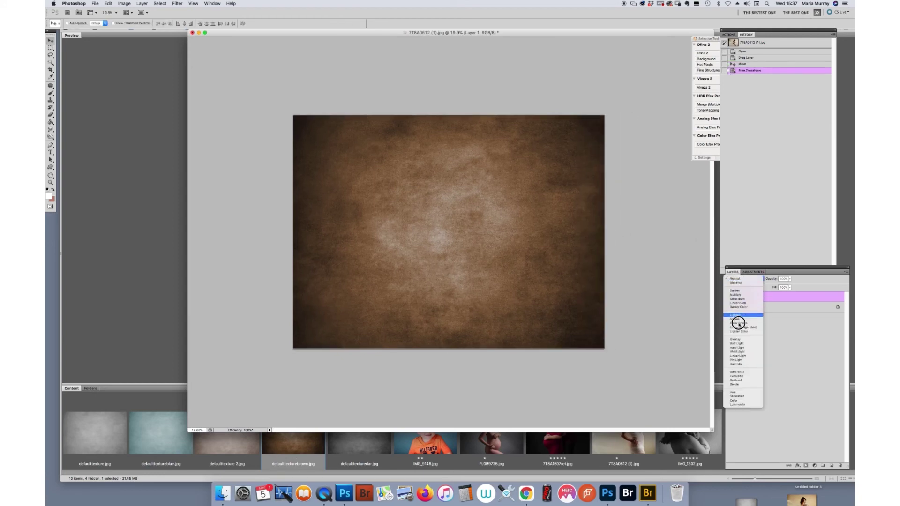
left_click(737, 344)
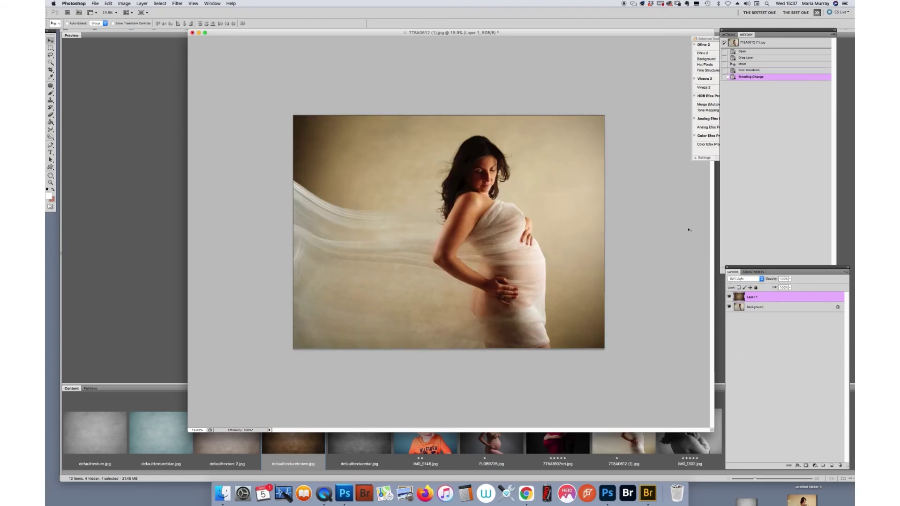
left_click(729, 296)
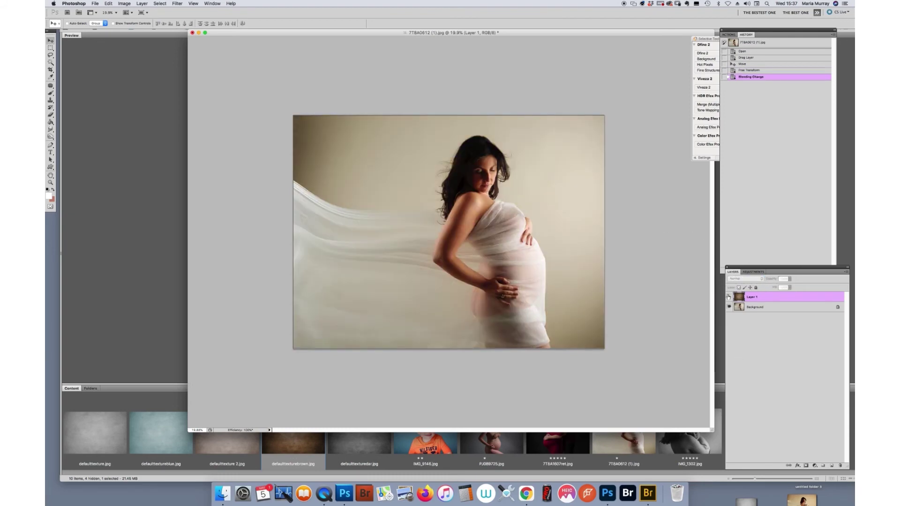
left_click(729, 297)
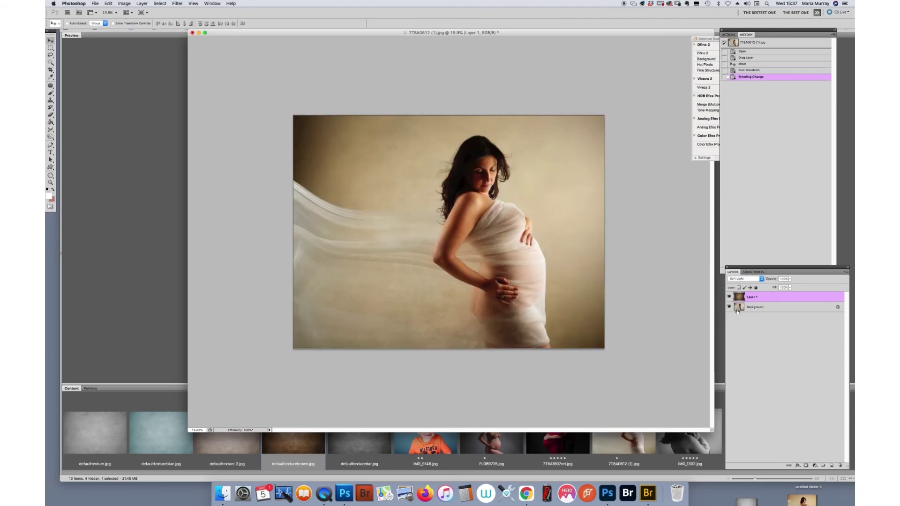
Try the Multiply blend mode on the brown texture layer, and return it to Soft Light.
left_click(740, 280)
left_click(743, 231)
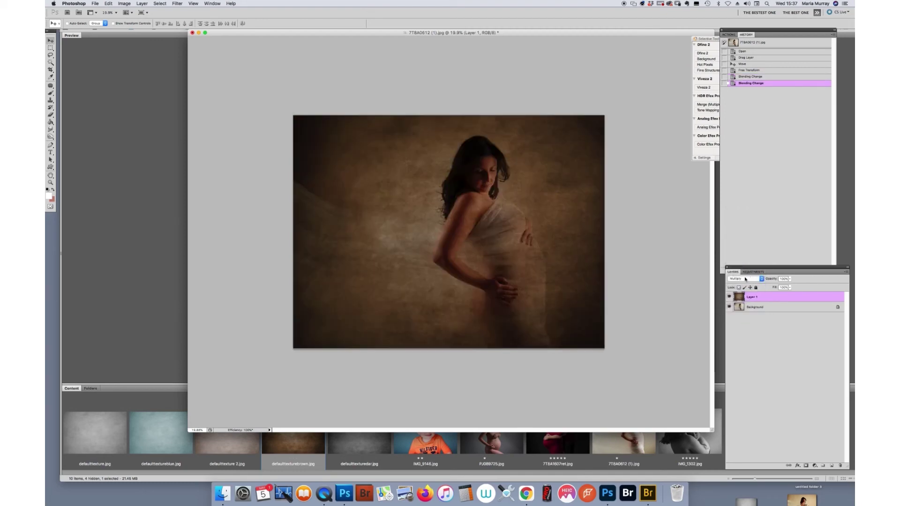
left_click(741, 279)
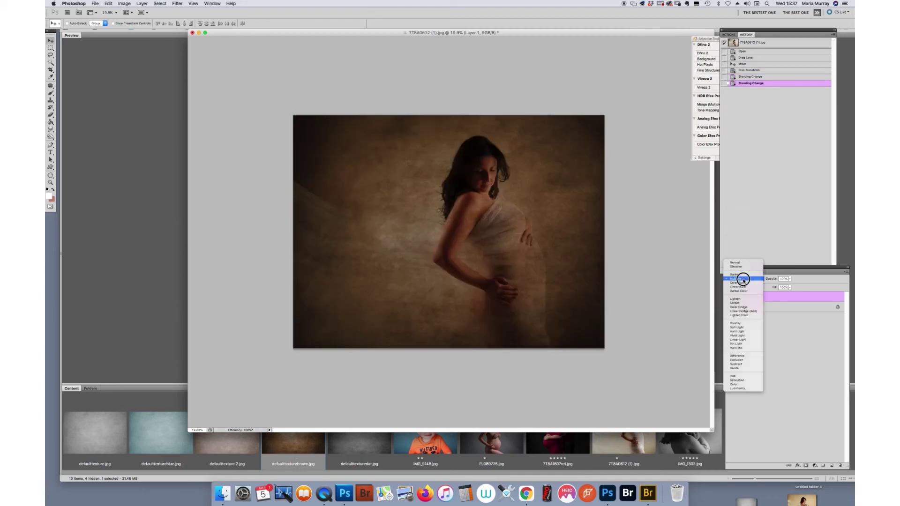
left_click(737, 327)
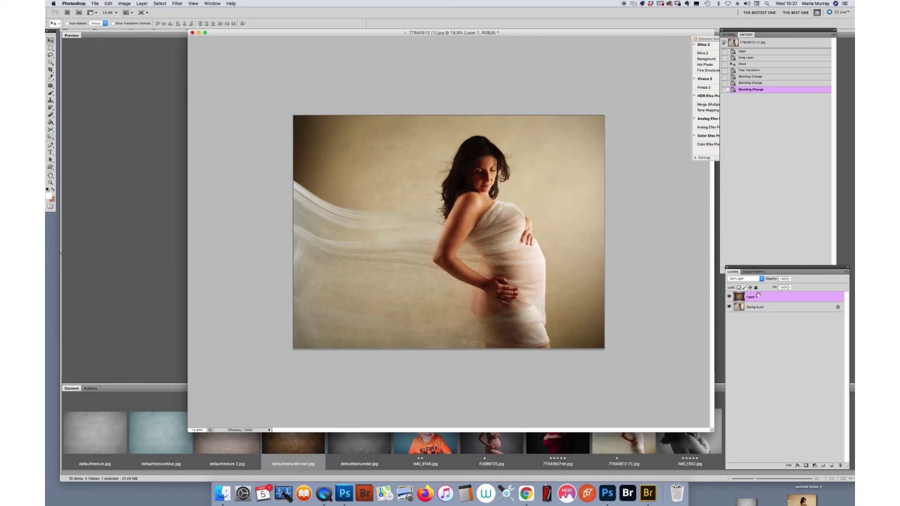
Try Overlay at reduced opacity on the brown texture layer, and restore Soft Light at 100% opacity.
left_click(745, 278)
left_click(746, 270)
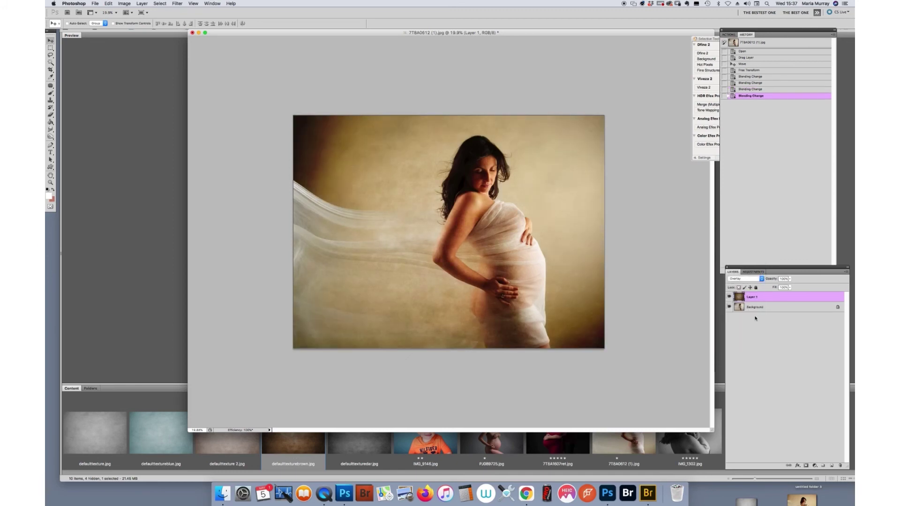
left_click(791, 279)
left_click_drag(791, 284, 776, 290)
left_click(747, 279)
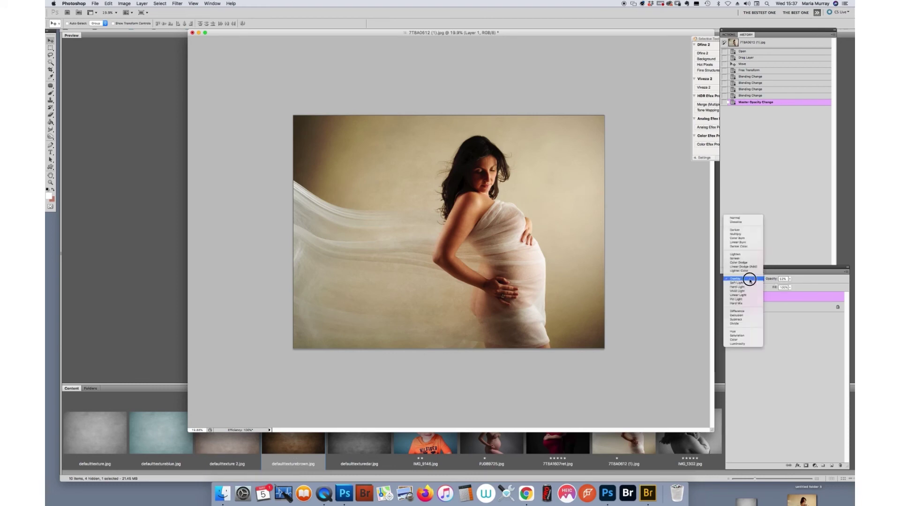
left_click(747, 284)
left_click(790, 278)
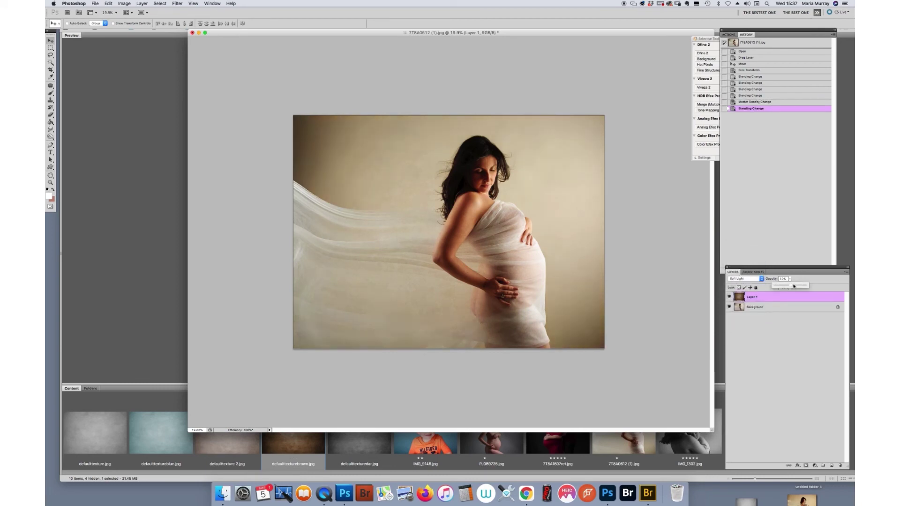
left_click_drag(784, 285, 808, 286)
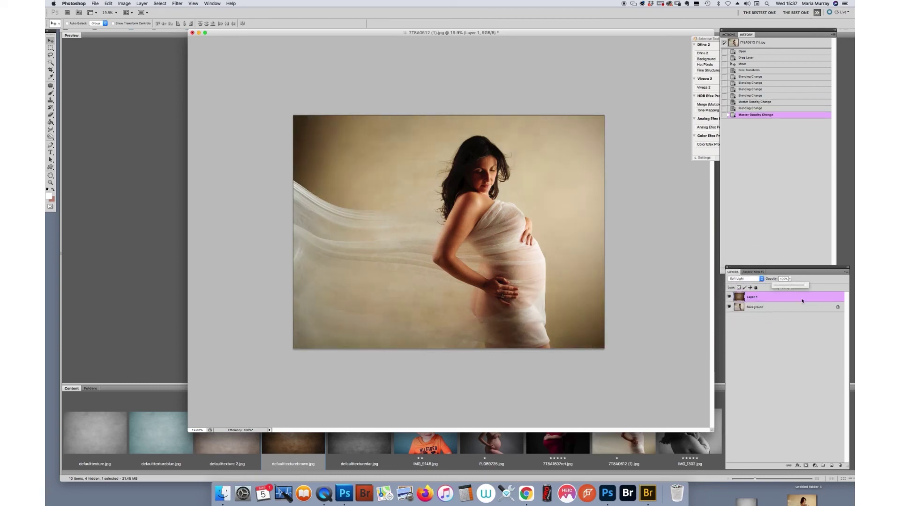
Add a layer mask to the brown texture layer, paint black over the woman's body, and inspect the result up close.
left_click(806, 467)
key("b")
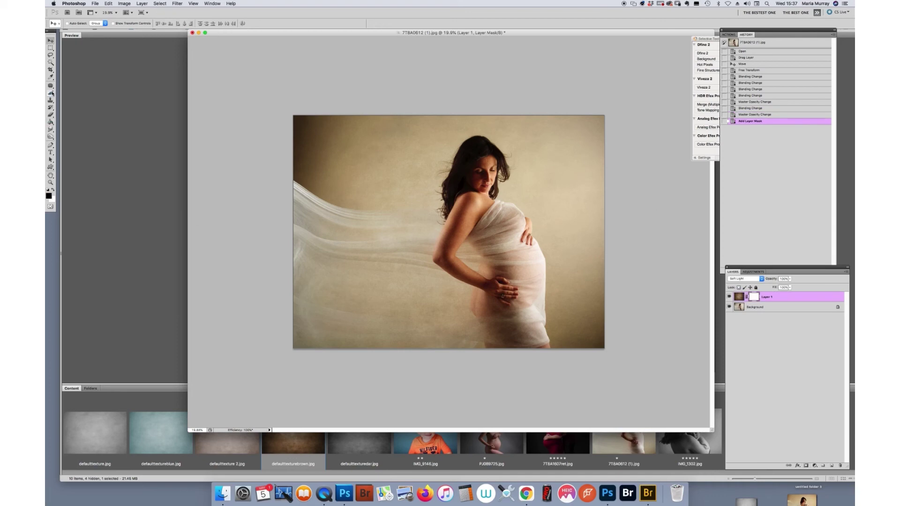
mouse_move(454, 230)
left_mouse_down()
mouse_move(447, 260)
mouse_move(508, 294)
left_mouse_up()
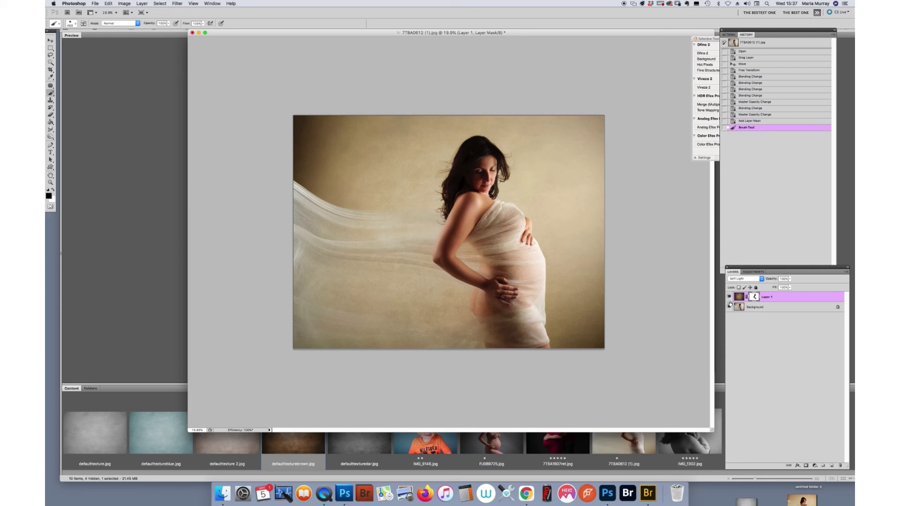
left_click(50, 183)
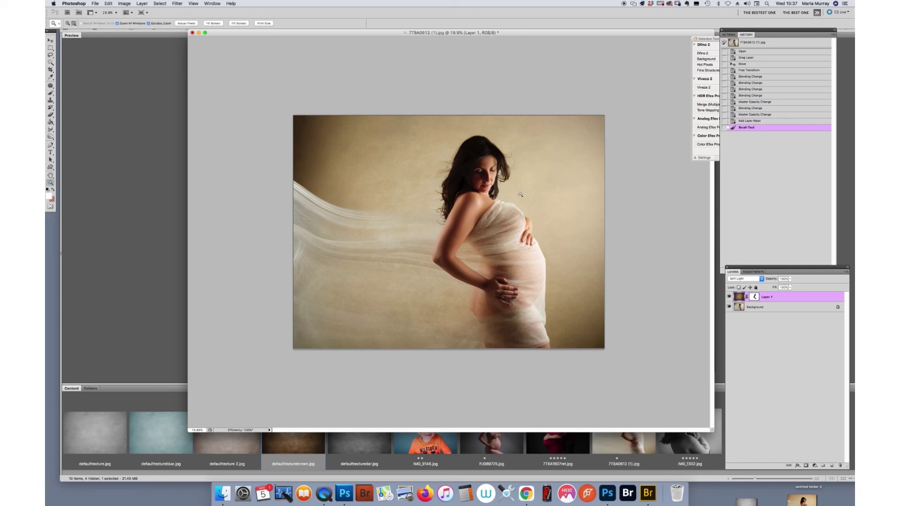
left_click_drag(519, 192, 524, 187)
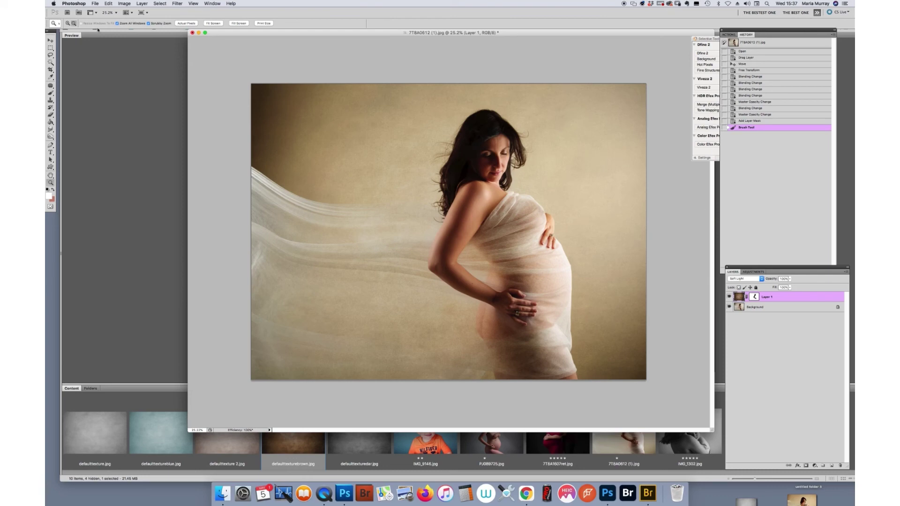
left_click(124, 3)
left_click(206, 60)
left_click_drag(616, 141, 760, 244)
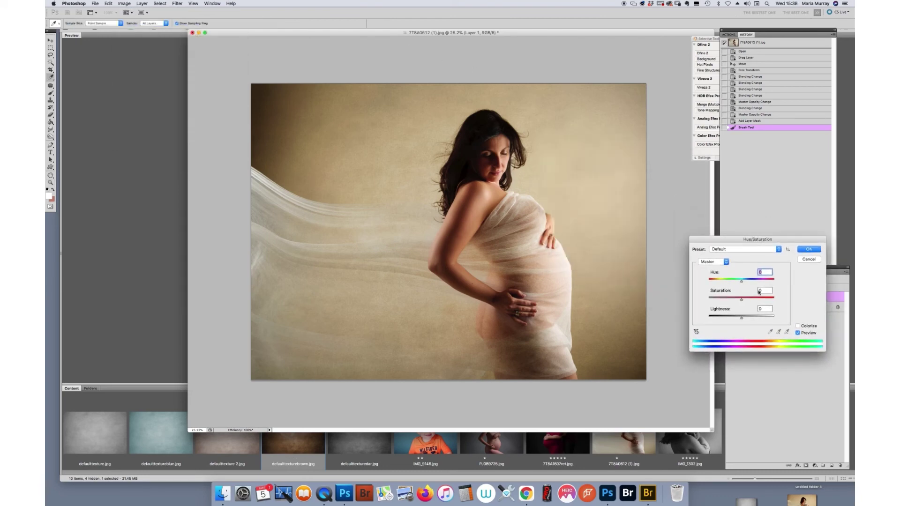
left_click(797, 326)
left_click_drag(710, 281, 743, 282)
left_click(805, 260)
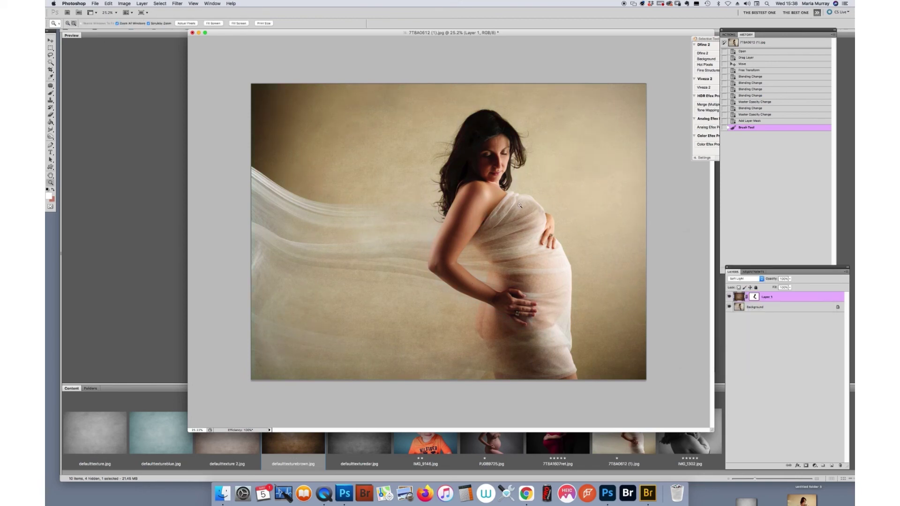
Close the draped maternity portrait without saving, and open IMG_1302.jpg from Bridge in an enlarged window.
key("super+w")
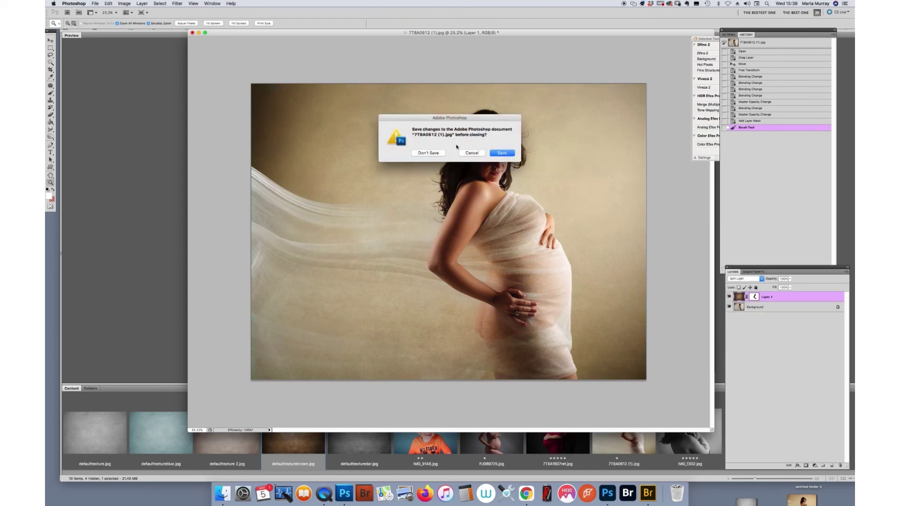
left_click(441, 154)
left_click(689, 425)
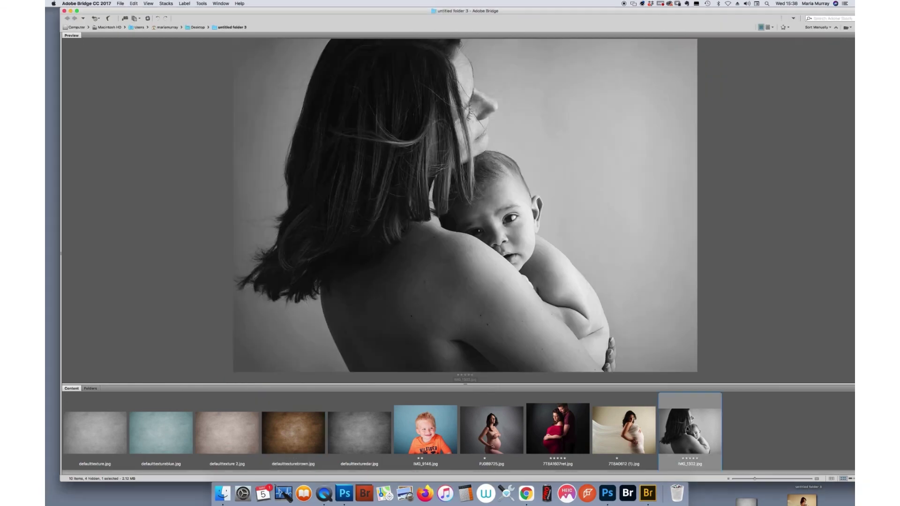
key("super+o")
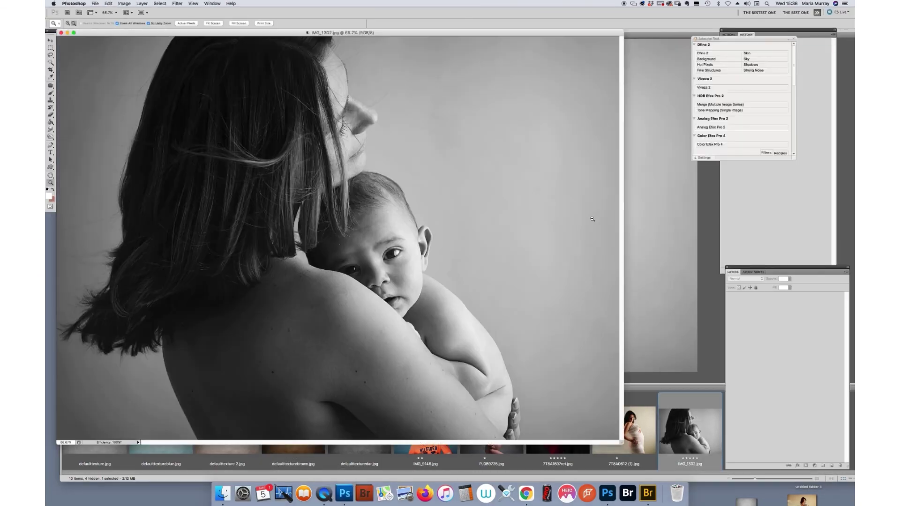
left_click_drag(622, 439, 723, 429)
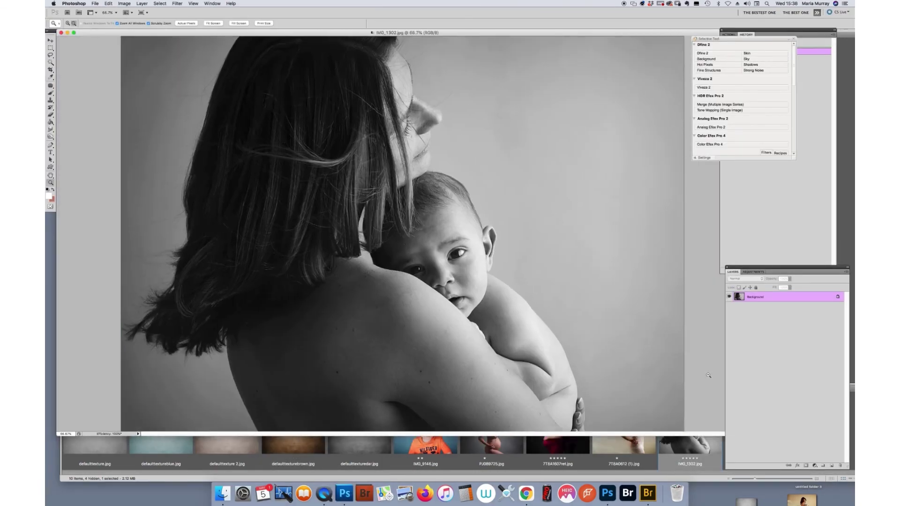
left_click_drag(525, 266, 276, 331)
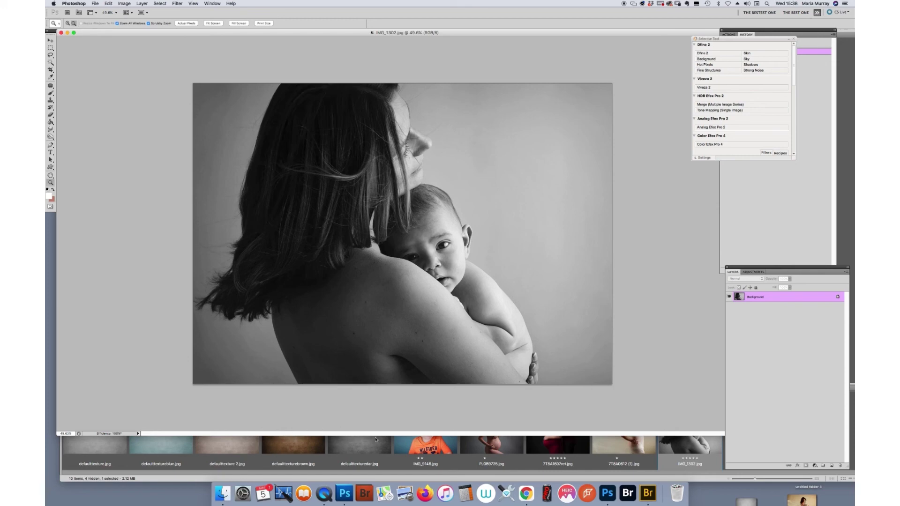
Open defaulttexture.jpg from Bridge and copy its background onto the mother-and-baby portrait as a new layer.
left_click(110, 445)
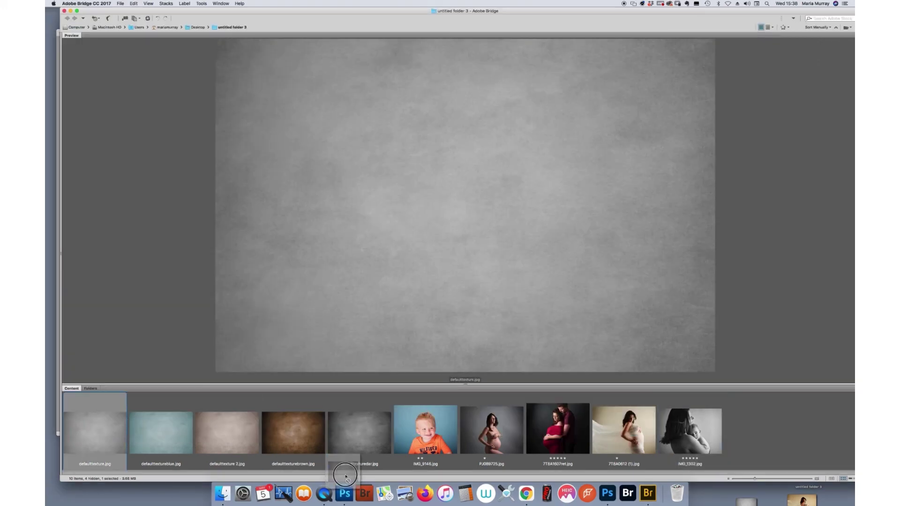
left_click_drag(346, 489, 346, 490)
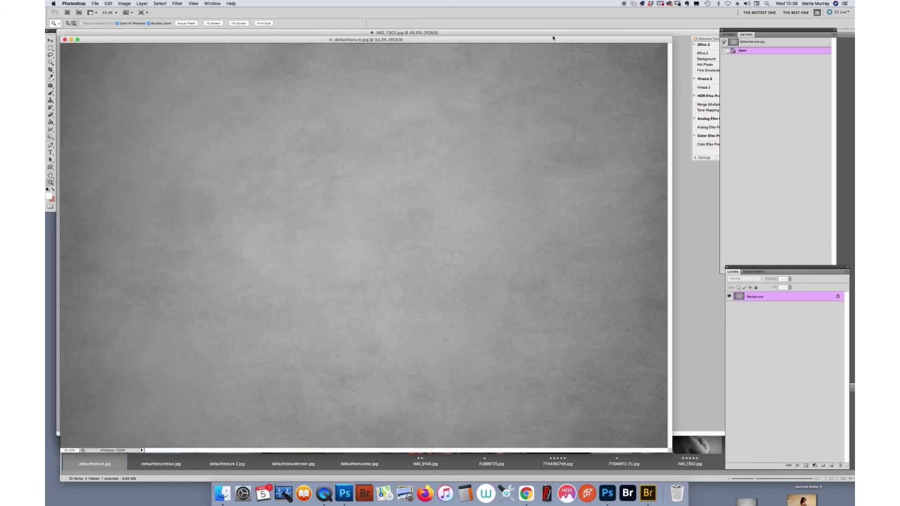
left_click_drag(553, 38, 642, 372)
left_click_drag(739, 296, 405, 179)
Scale the grey texture layer down with Free Transform so its edges match the portrait canvas.
left_click_drag(302, 177, 241, 80)
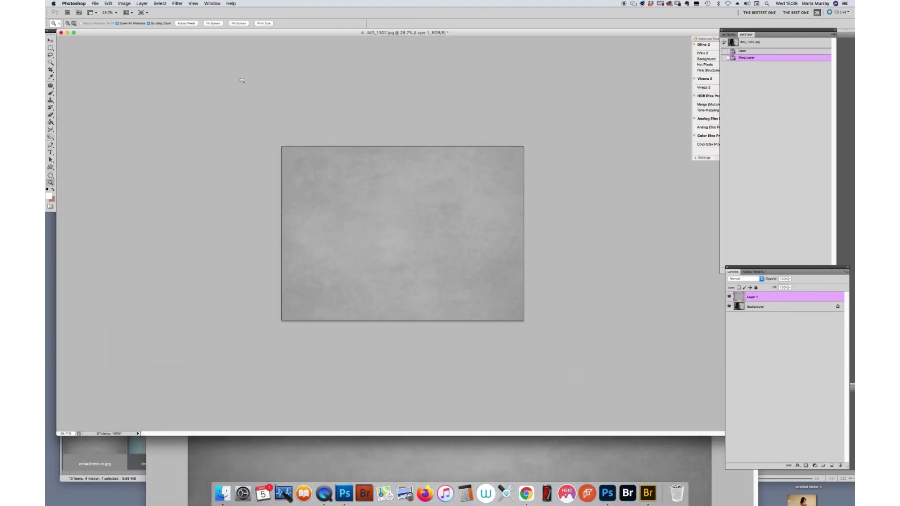
left_click(109, 3)
left_click(125, 137)
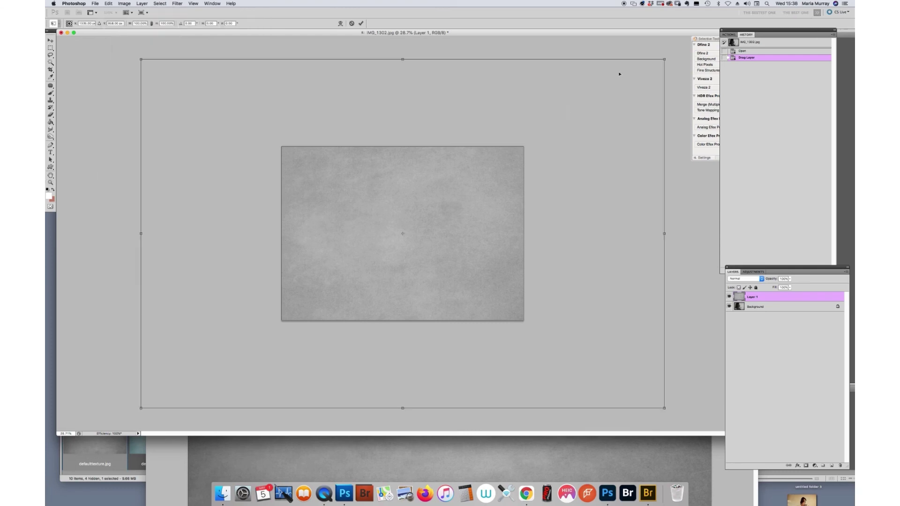
left_click_drag(665, 59, 488, 167)
left_click_drag(400, 263, 525, 178)
left_click_drag(631, 81, 526, 145)
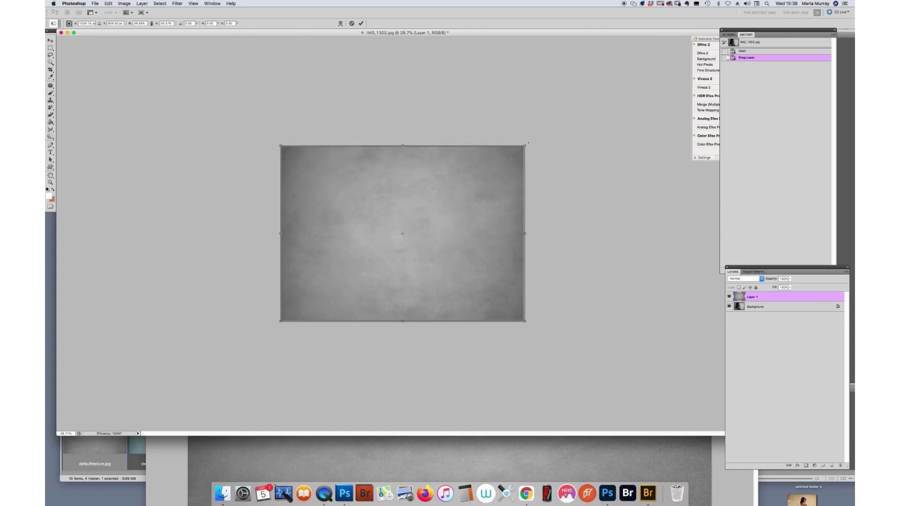
key("Return")
Set the grey texture layer's blend mode to Multiply.
left_click(746, 278)
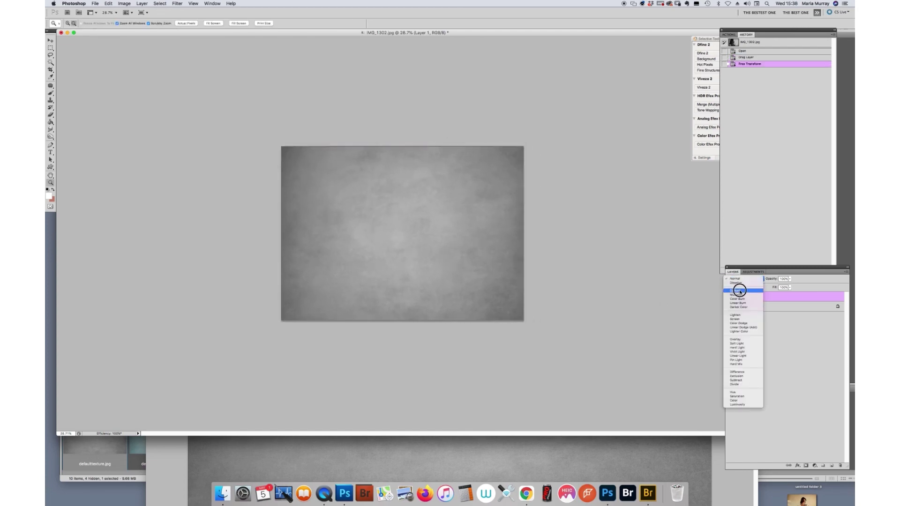
left_click(741, 297)
key("z")
left_click_drag(474, 224, 482, 224)
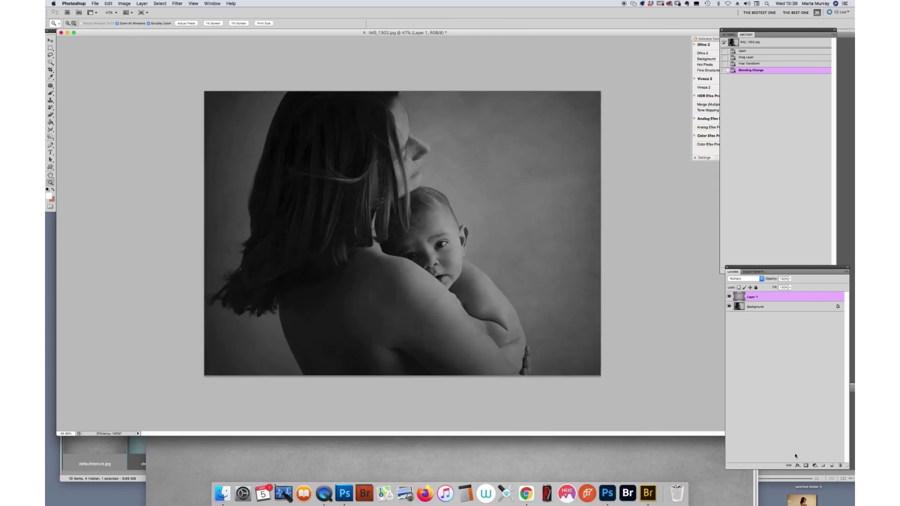
Add a layer mask to the grey texture layer and paint black over the mother and baby.
left_click(806, 466)
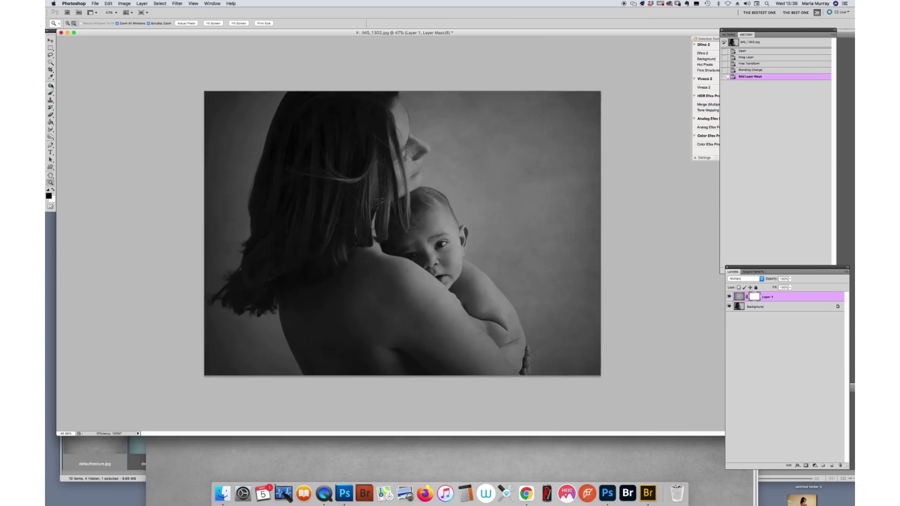
left_click(50, 93)
mouse_move(335, 116)
left_mouse_down()
mouse_move(373, 122)
mouse_move(390, 175)
mouse_move(403, 164)
mouse_move(468, 338)
mouse_move(497, 323)
mouse_move(516, 356)
left_mouse_up()
Try a reduced opacity on the Multiply texture layer, and switch it to Overlay at 100% opacity.
left_click(791, 280)
left_click_drag(790, 282, 772, 287)
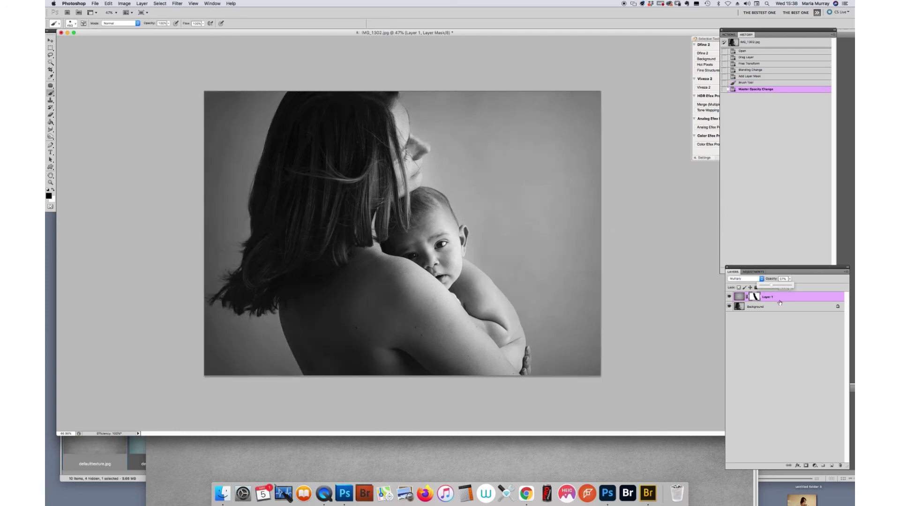
left_click(745, 278)
left_click(741, 325)
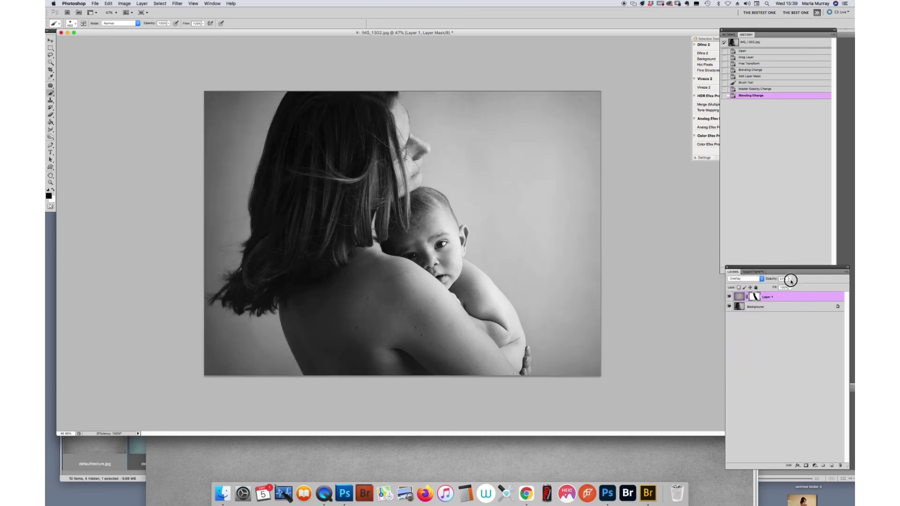
left_click(790, 280)
left_click_drag(788, 287, 807, 288)
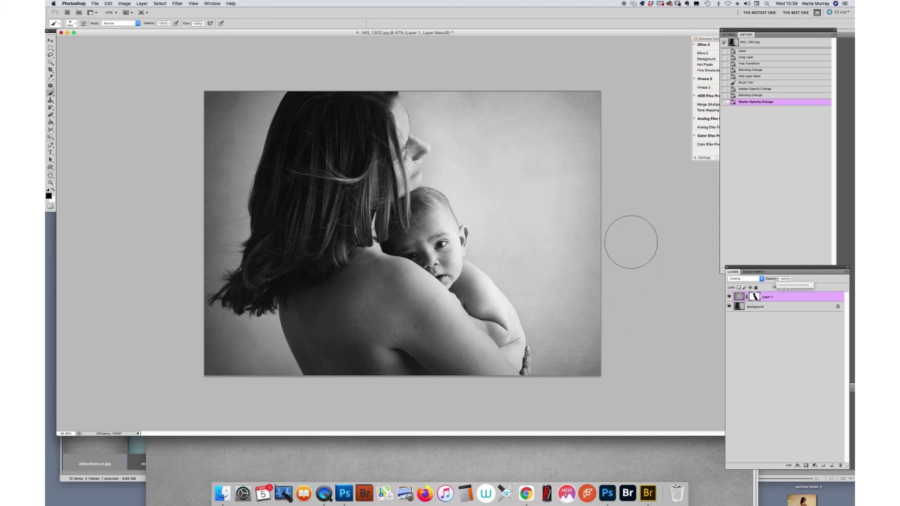
Close the mother-and-baby portrait without saving, and close defaulttexture.jpg.
key("super+w")
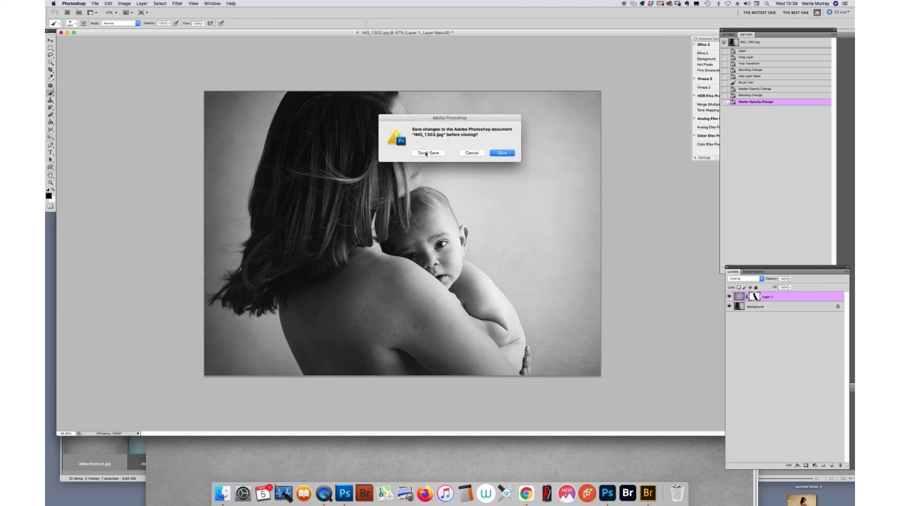
left_click(426, 153)
double_click(401, 378)
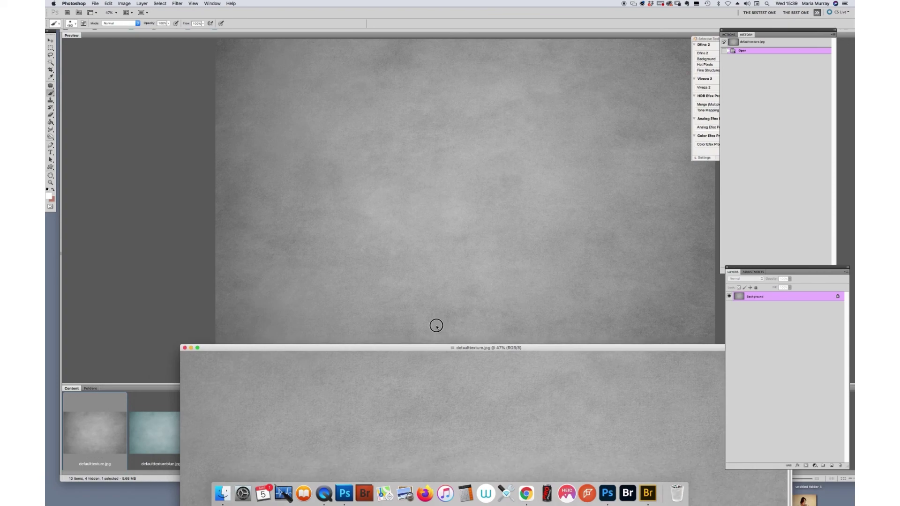
key("super+w")
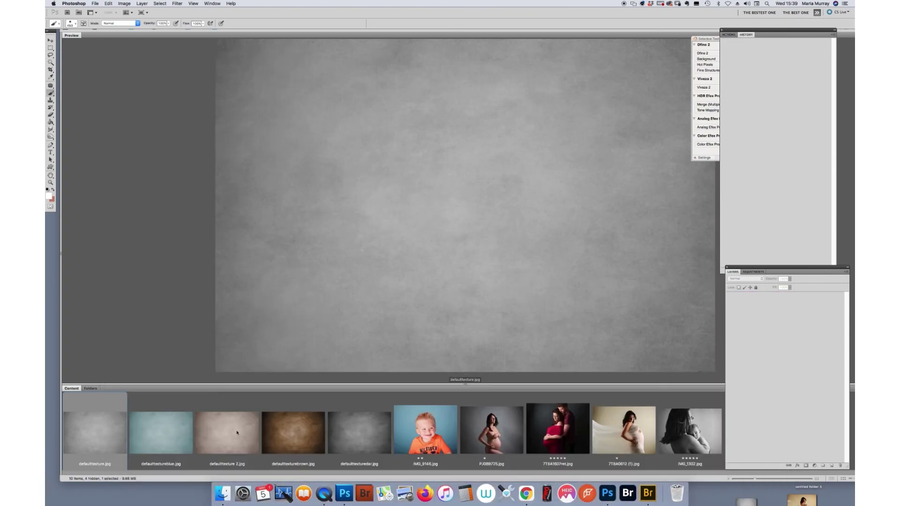
Preview the grey, blue and beige texture files in Bridge one after another.
left_click(104, 430)
left_click(175, 426)
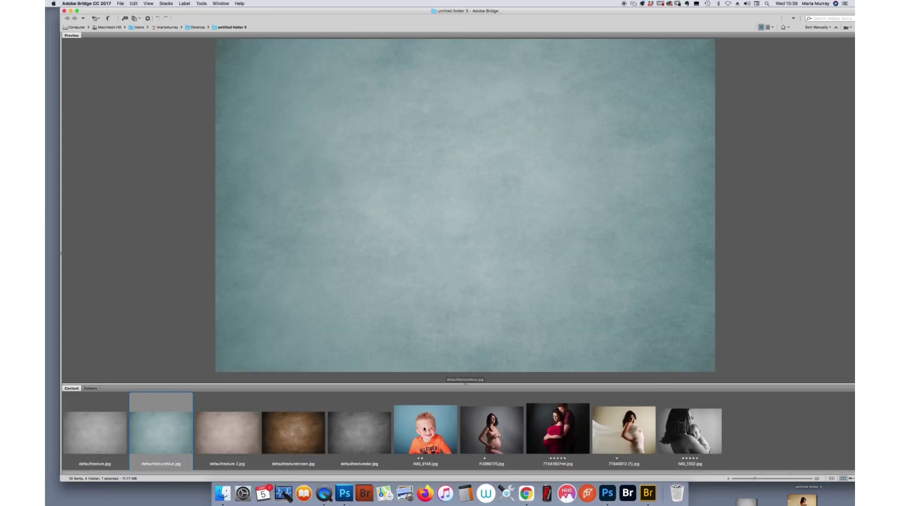
left_click(220, 430)
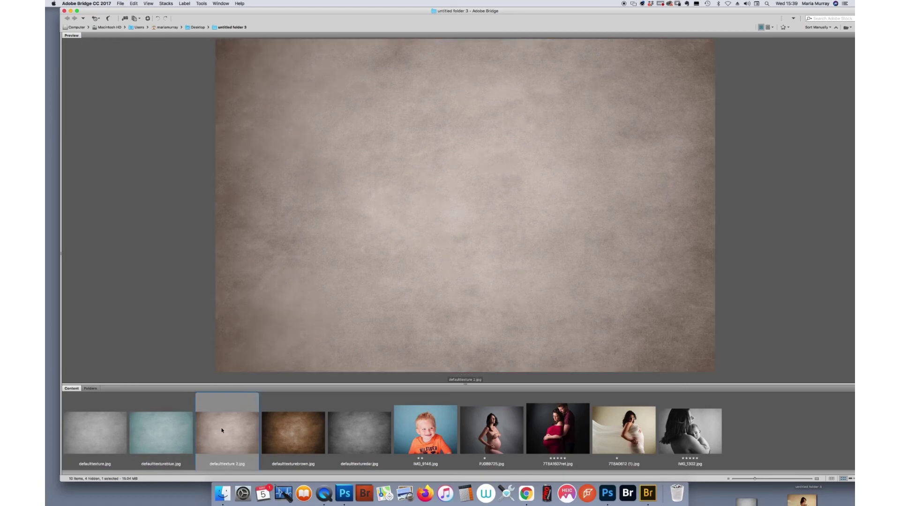